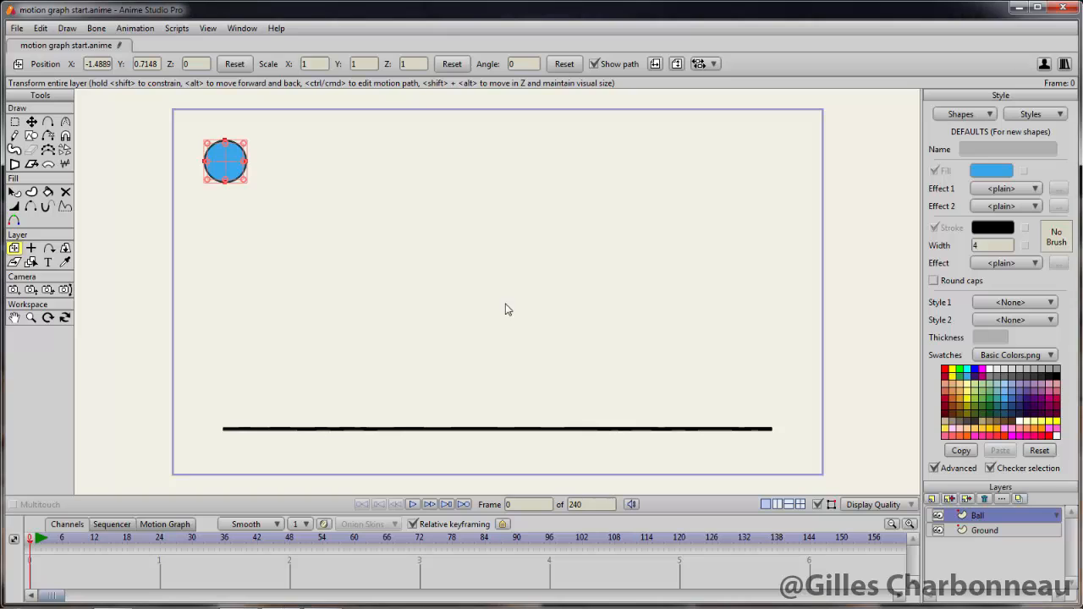
# - At frame 1, show the Ball layer's translation curves in the Motion Graph and enlarge the timeline area
pyautogui.click(36, 546)
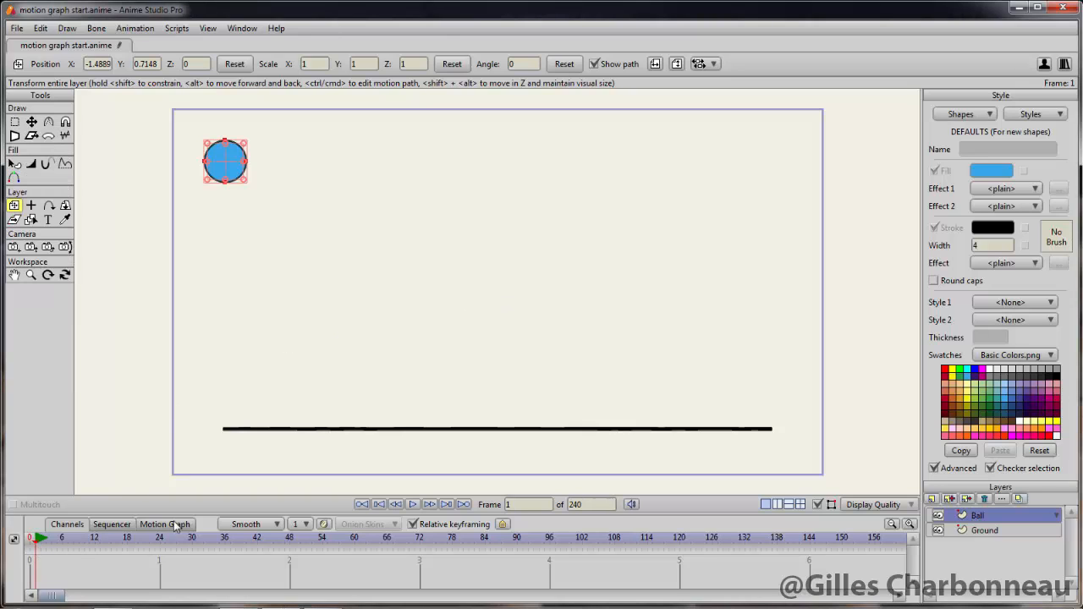
pyautogui.click(174, 524)
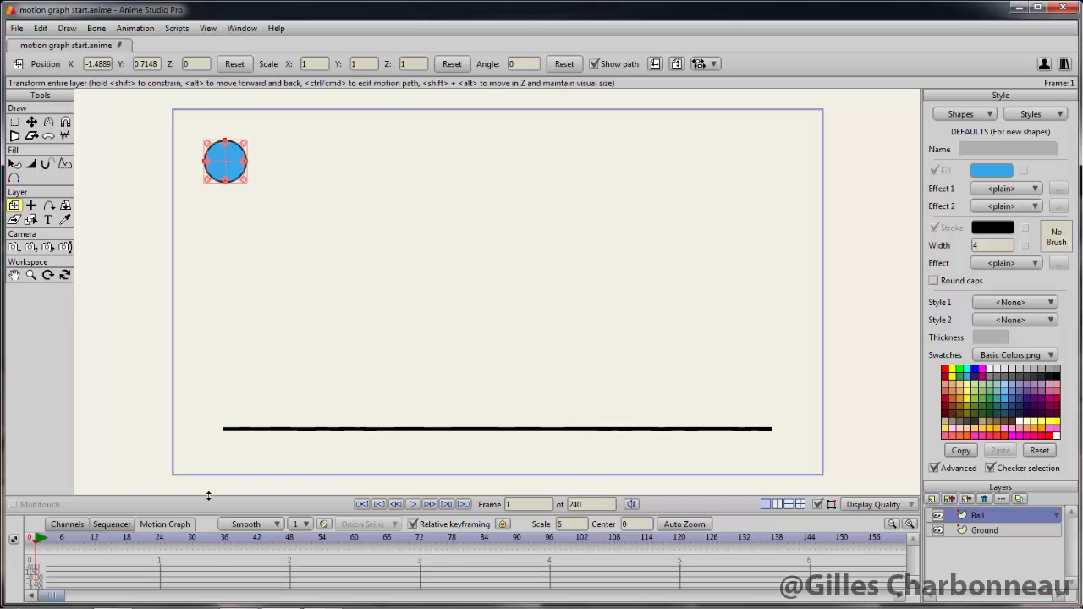
pyautogui.moveTo(208, 497); pyautogui.dragTo(215, 452)
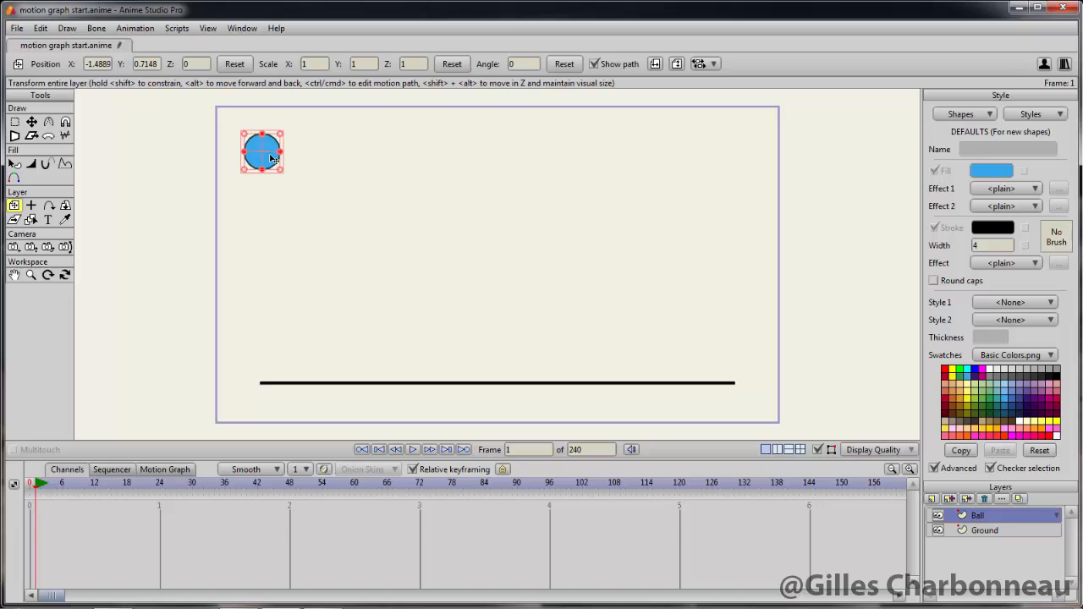
pyautogui.click(167, 470)
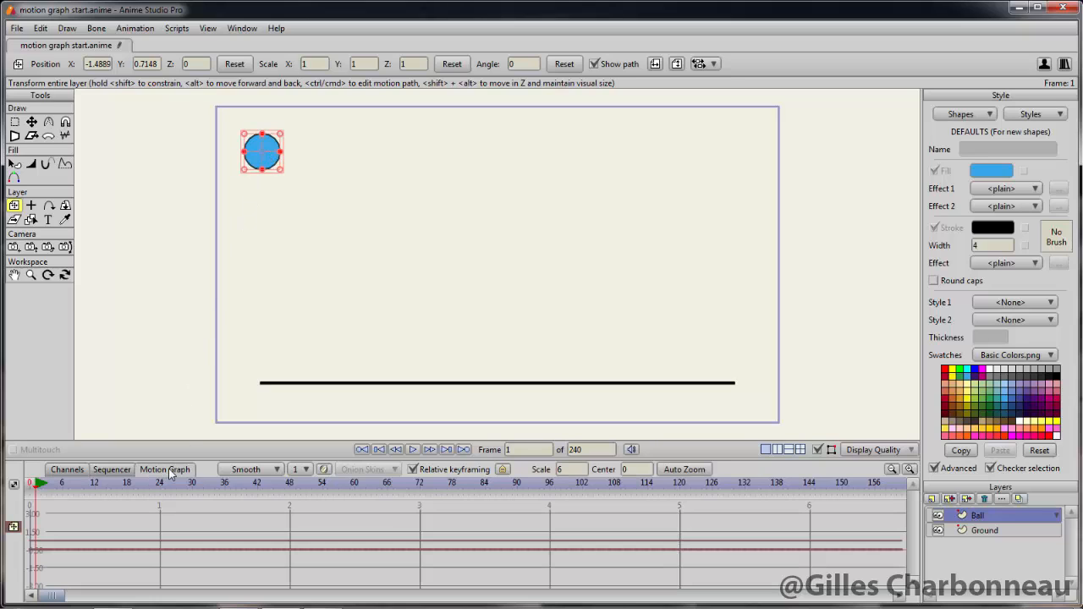
pyautogui.click(13, 528)
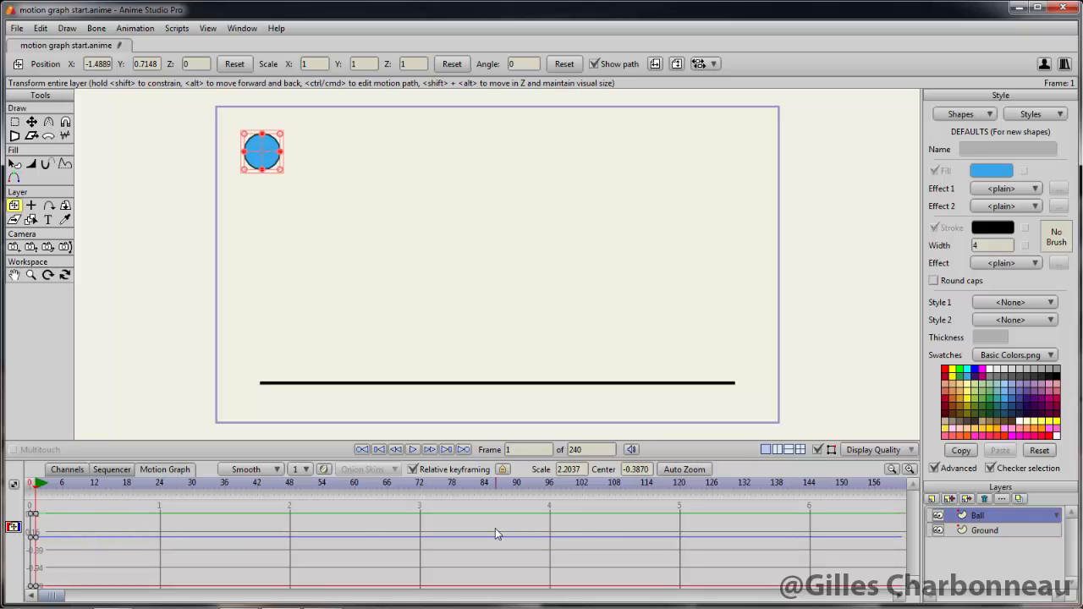
pyautogui.scroll(-1, 496, 533)
pyautogui.scroll(-3, 495, 528)
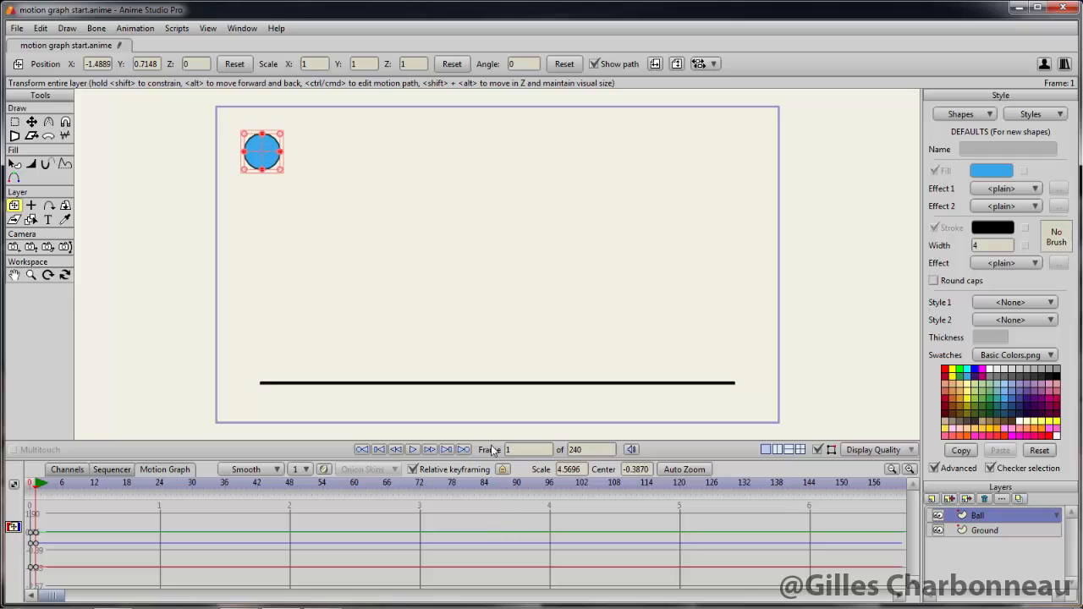
pyautogui.moveTo(485, 459); pyautogui.dragTo(489, 378)
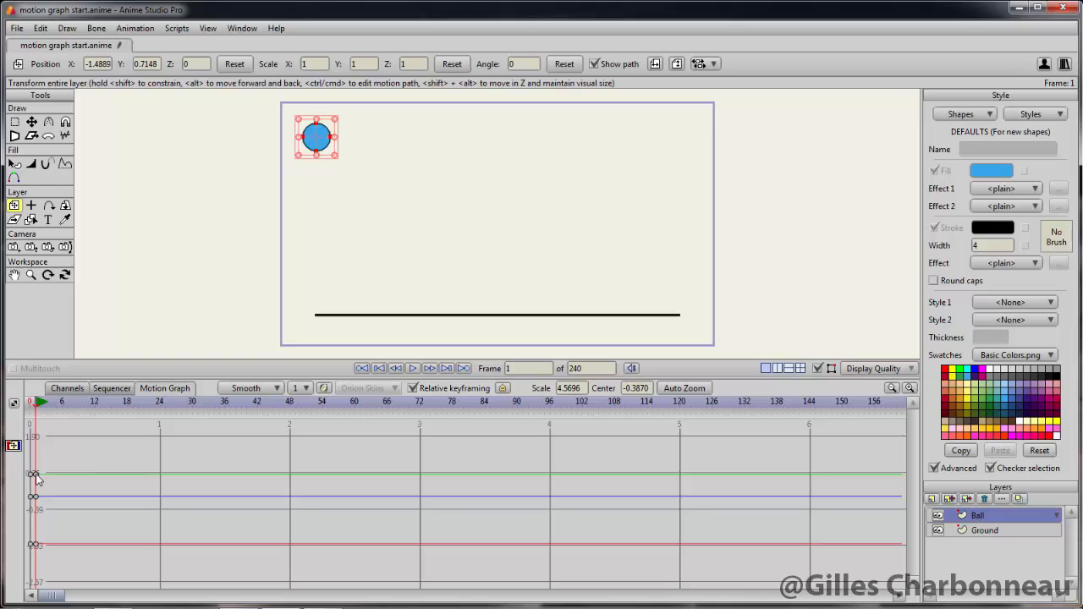
# - Try shifting the ball's Z and X position curves at frame 1, and undo both changes
pyautogui.moveTo(36, 479)
pyautogui.mouseDown()
pyautogui.moveTo(40, 542)
pyautogui.moveTo(37, 459)
pyautogui.mouseUp()
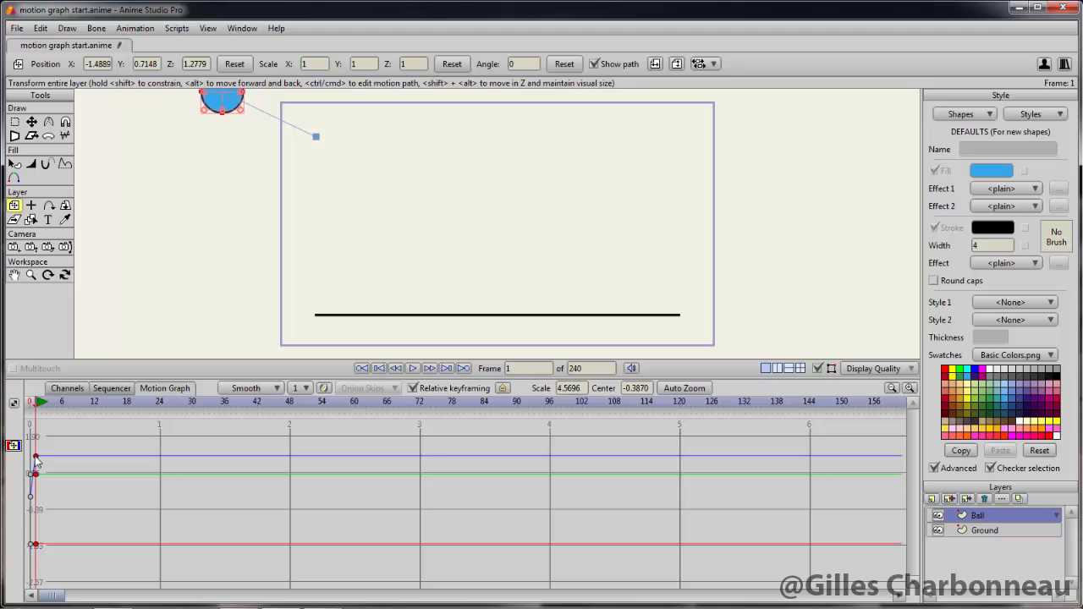
pyautogui.hotkey('ctrl', 'z')
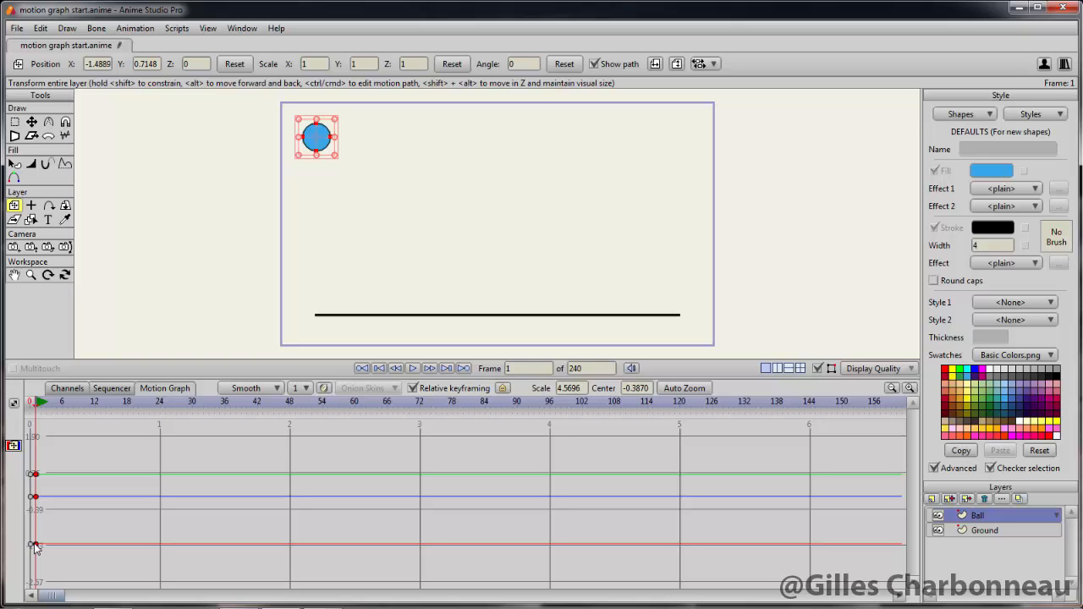
pyautogui.moveTo(34, 545); pyautogui.dragTo(46, 492)
pyautogui.hotkey('ctrl', 'z')
pyautogui.hotkey('ctrl', 'z')
# - Add a translation keyframe at frame 7 and shift its curves to land the ball on the ground at about X -1.14, Y -0.63
pyautogui.click(69, 404)
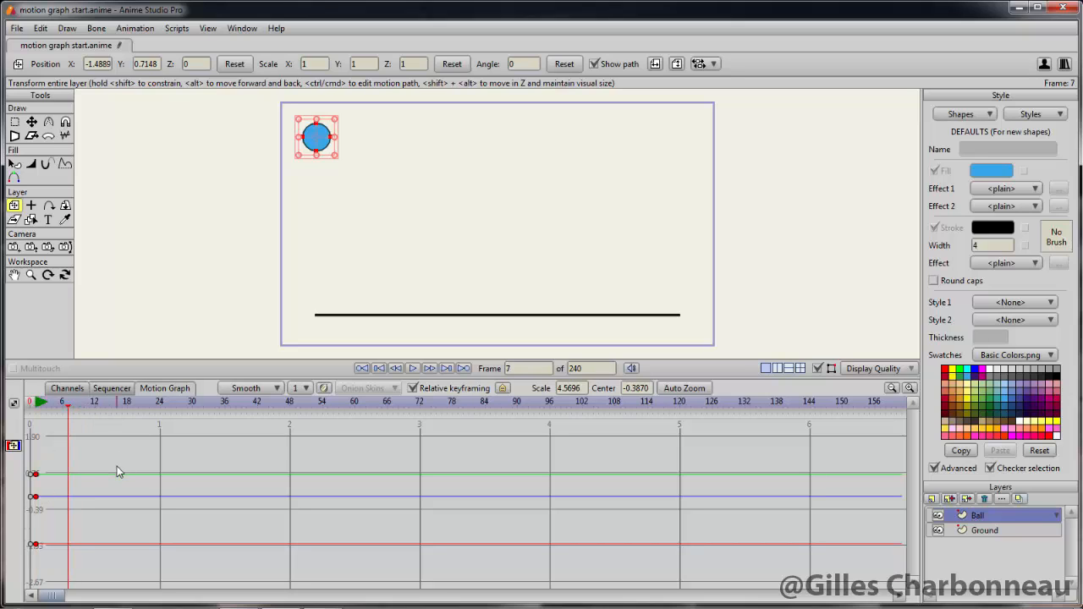
pyautogui.moveTo(117, 466); pyautogui.dragTo(242, 442)
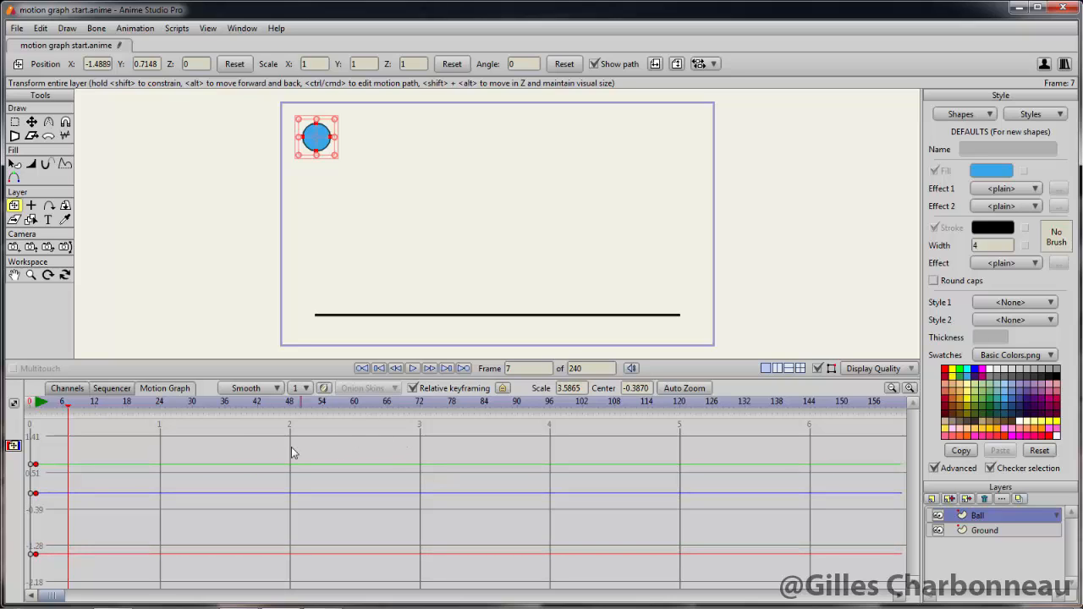
pyautogui.click(909, 388)
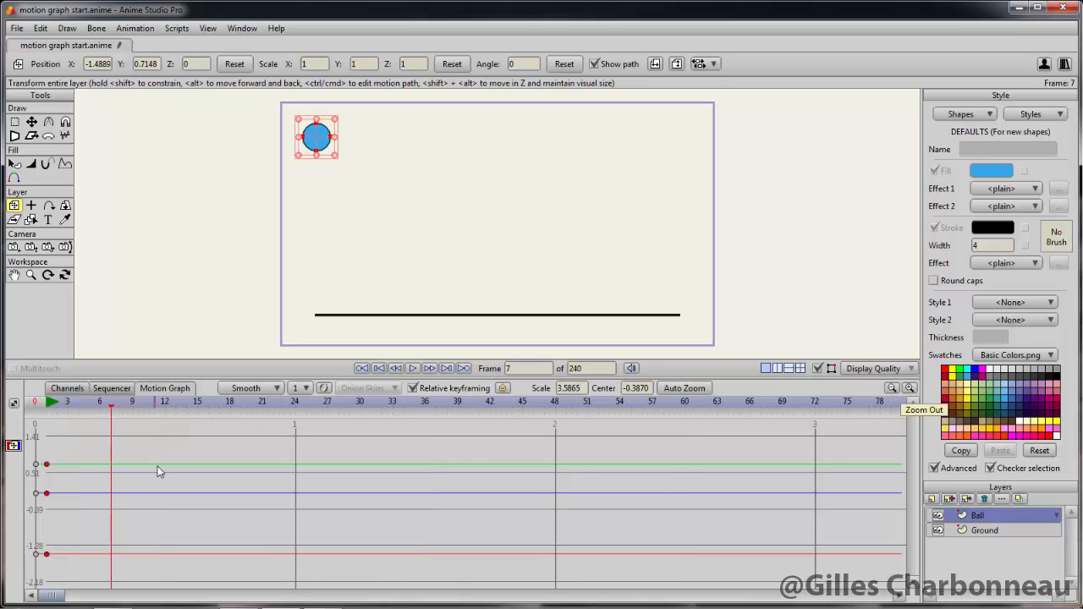
pyautogui.rightClick(114, 451)
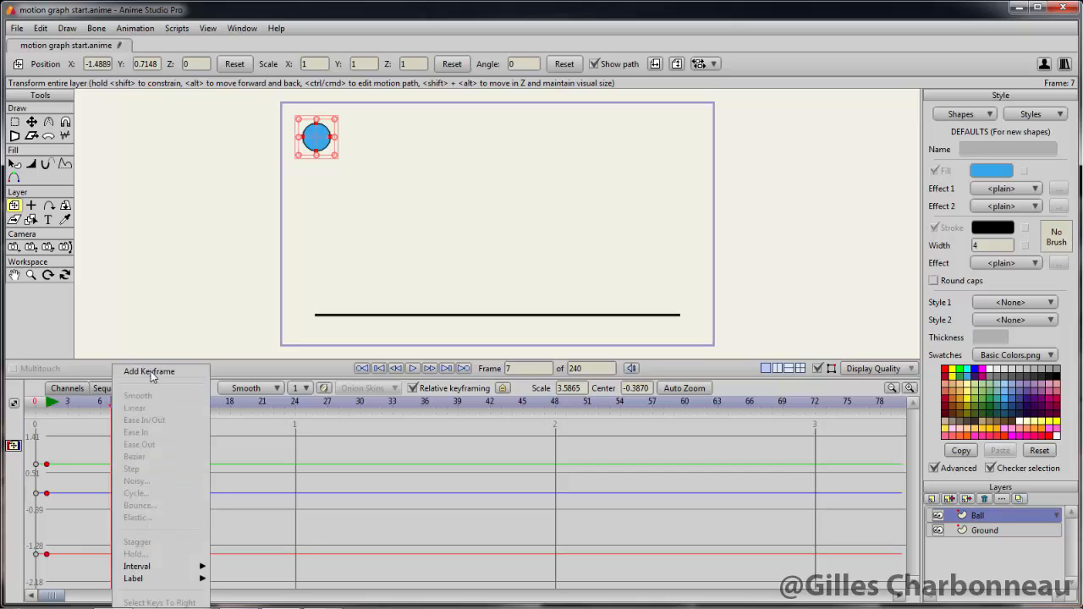
pyautogui.click(151, 372)
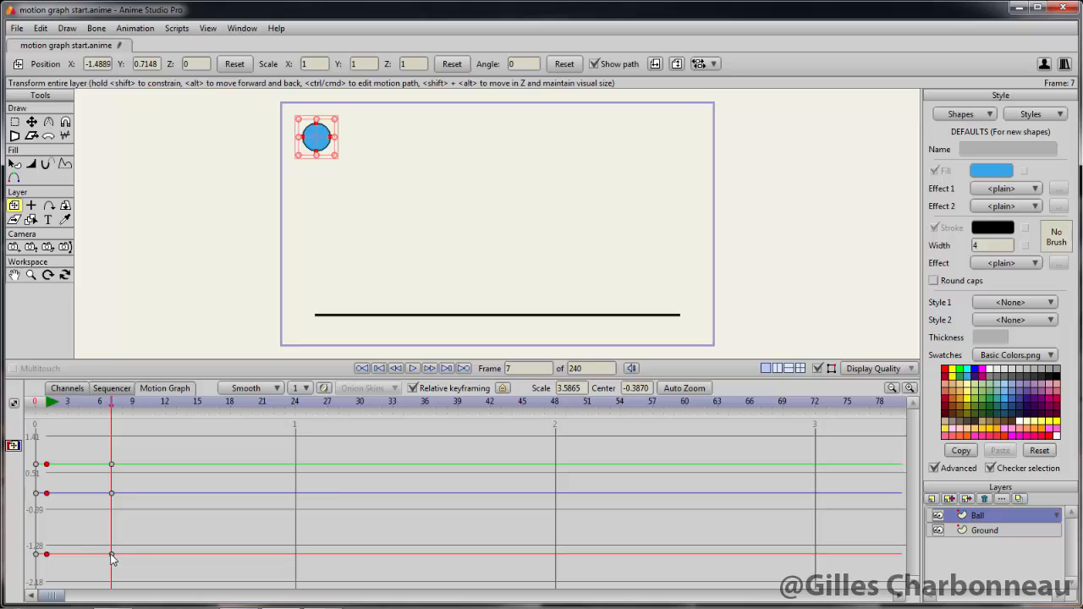
pyautogui.moveTo(111, 554); pyautogui.dragTo(115, 543)
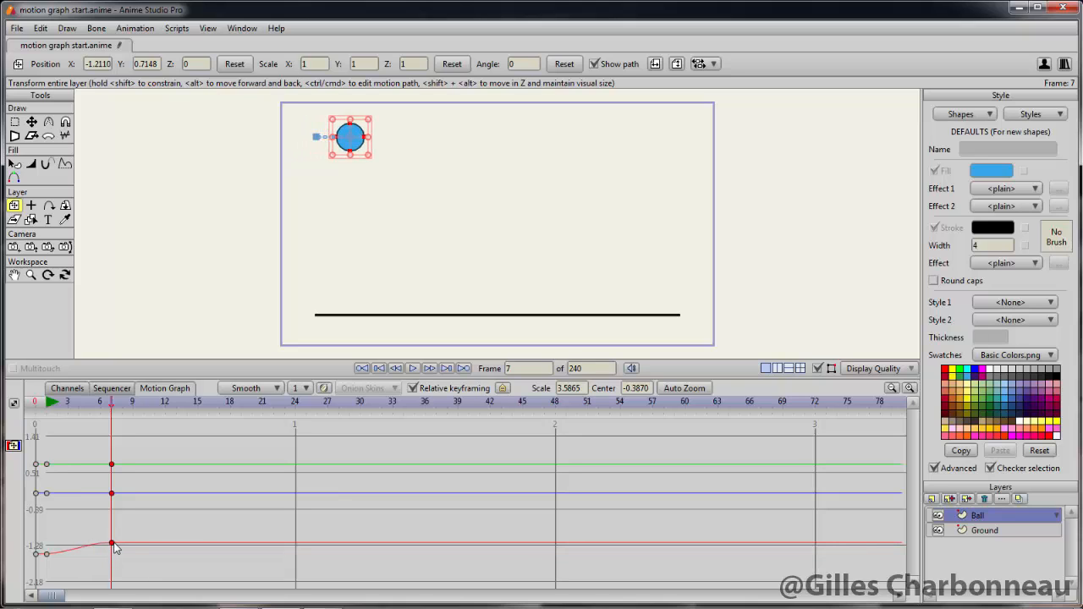
pyautogui.moveTo(111, 464); pyautogui.dragTo(115, 543)
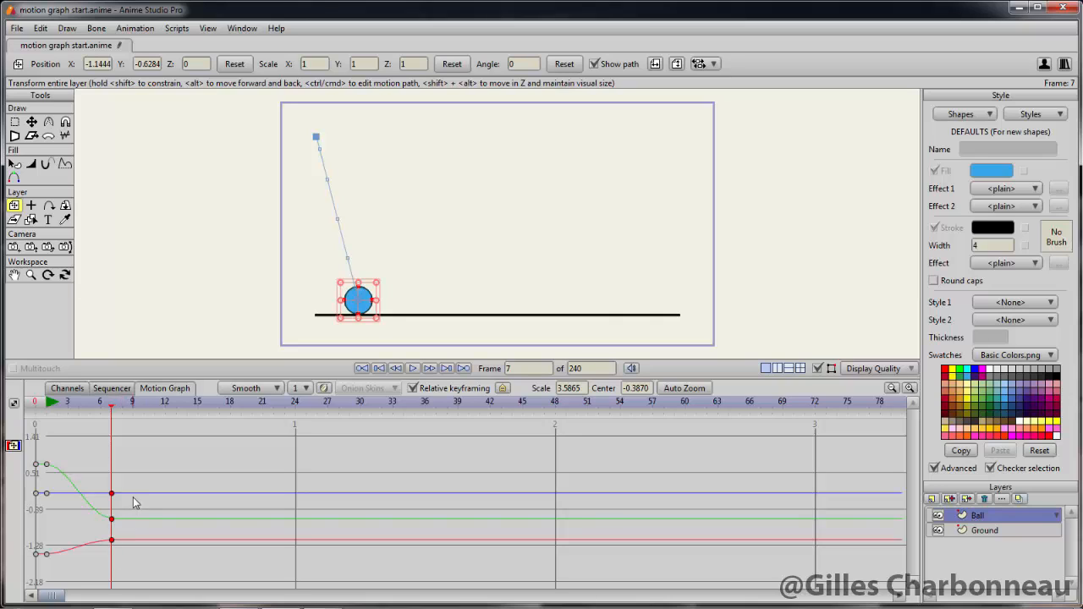
# - Add a keyframe at frame 12 and raise its curves to bounce the ball up to about X -0.84, Y 0.10
pyautogui.click(164, 401)
pyautogui.rightClick(167, 427)
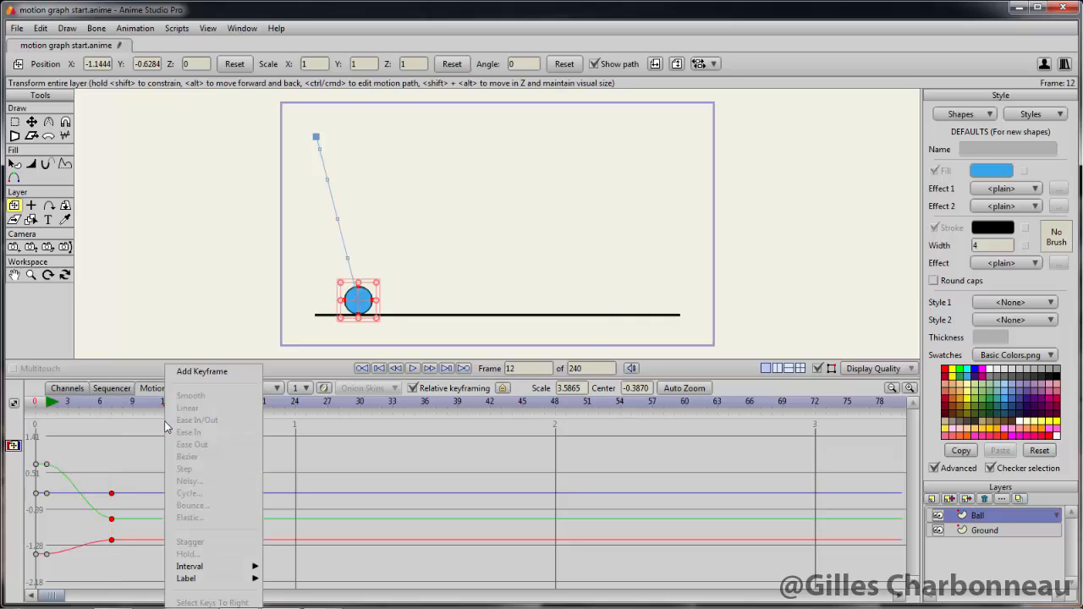
pyautogui.click(184, 374)
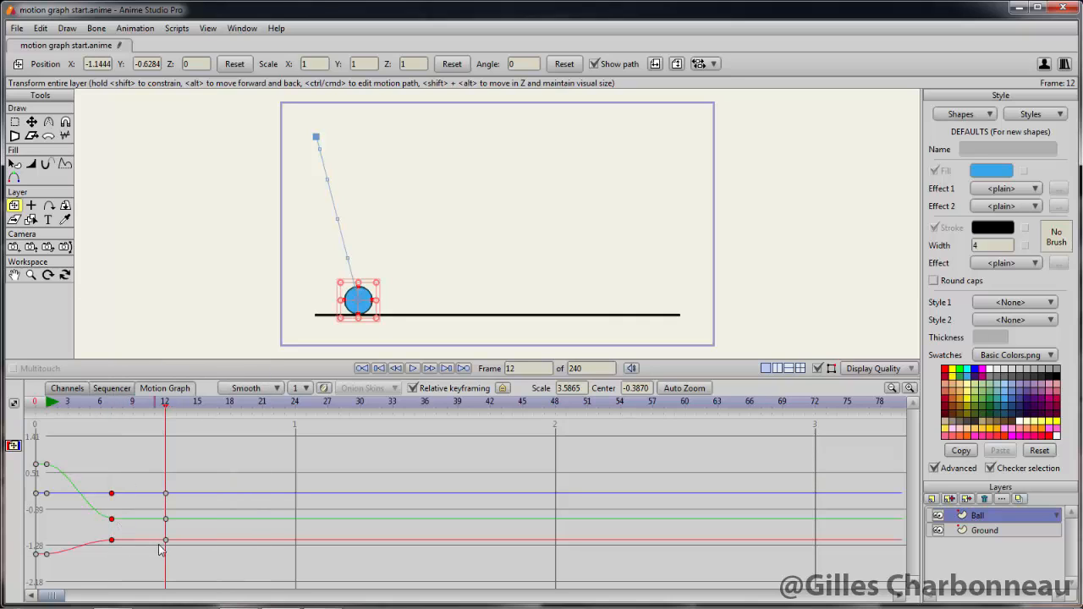
pyautogui.moveTo(165, 541); pyautogui.dragTo(169, 494)
pyautogui.moveTo(165, 531); pyautogui.dragTo(166, 527)
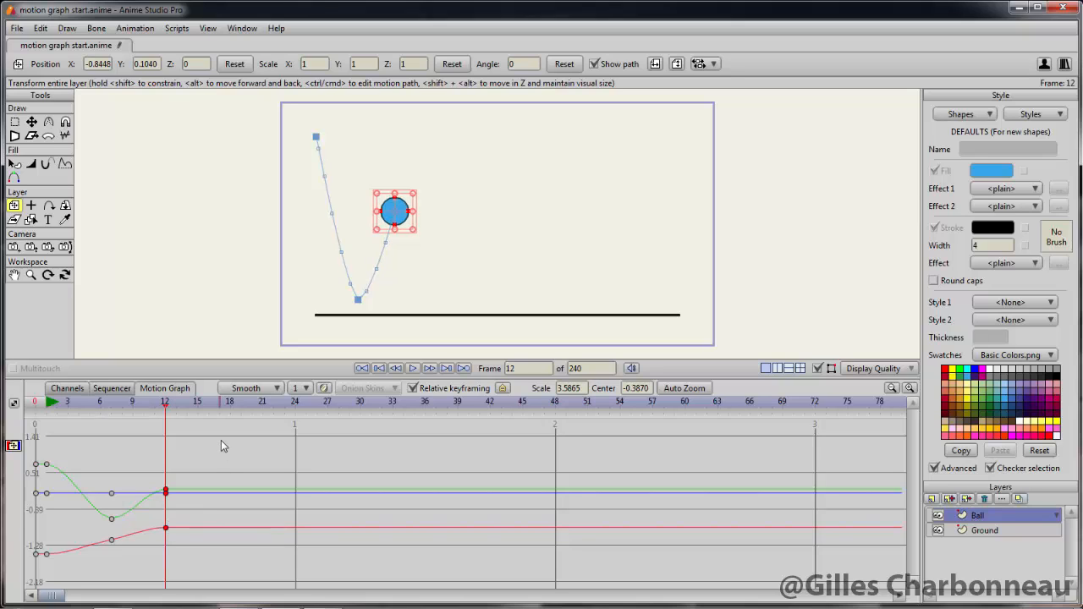
# - Add a keyframe at frame 17 and adjust its curves to return the ball to the ground at about X -0.60, Y -0.63
pyautogui.click(220, 405)
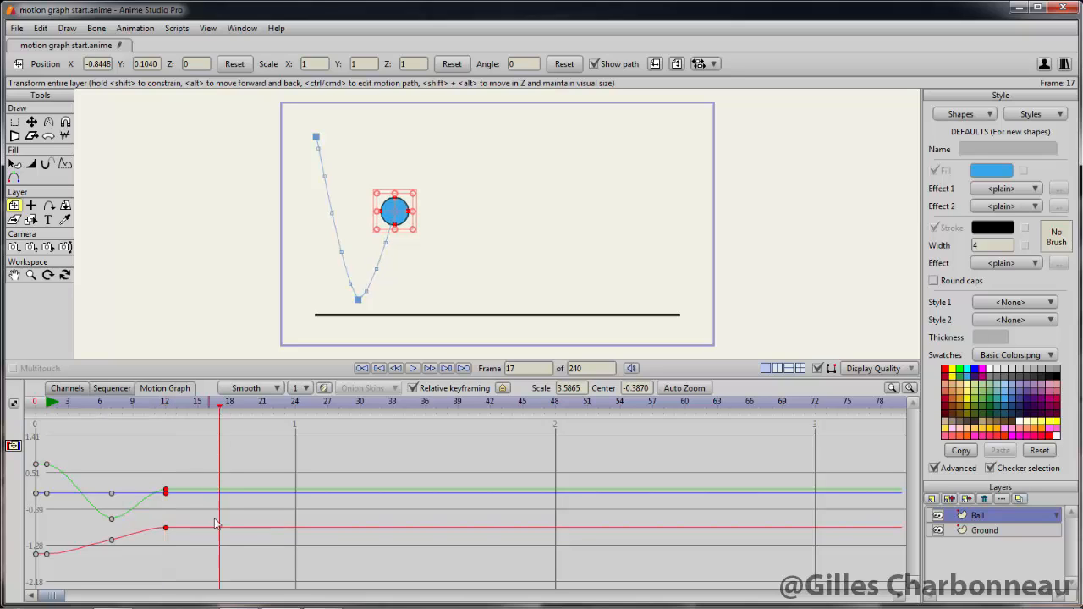
pyautogui.rightClick(220, 492)
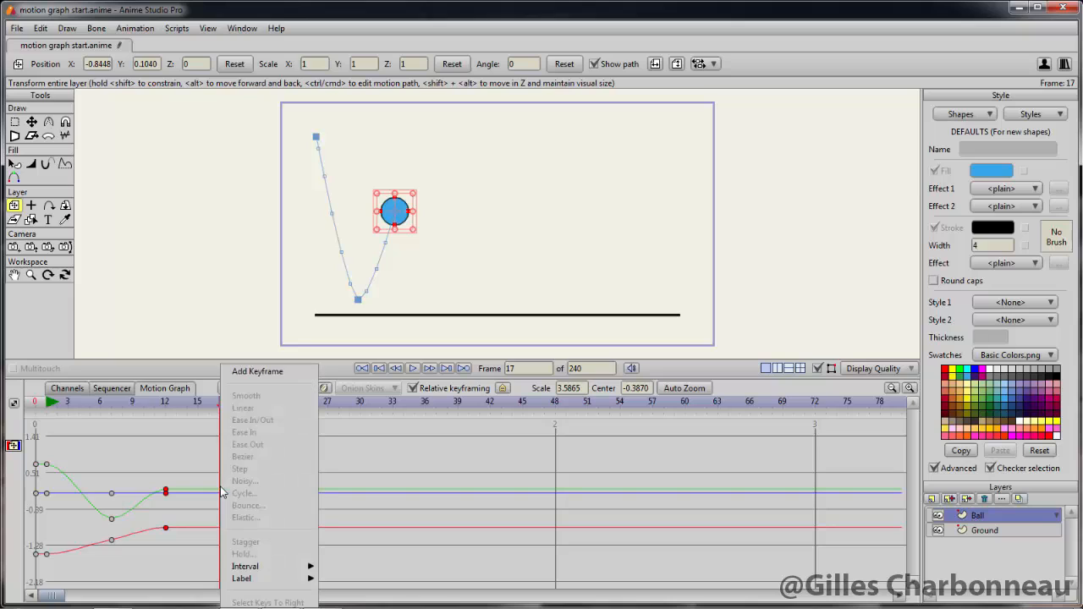
pyautogui.click(257, 372)
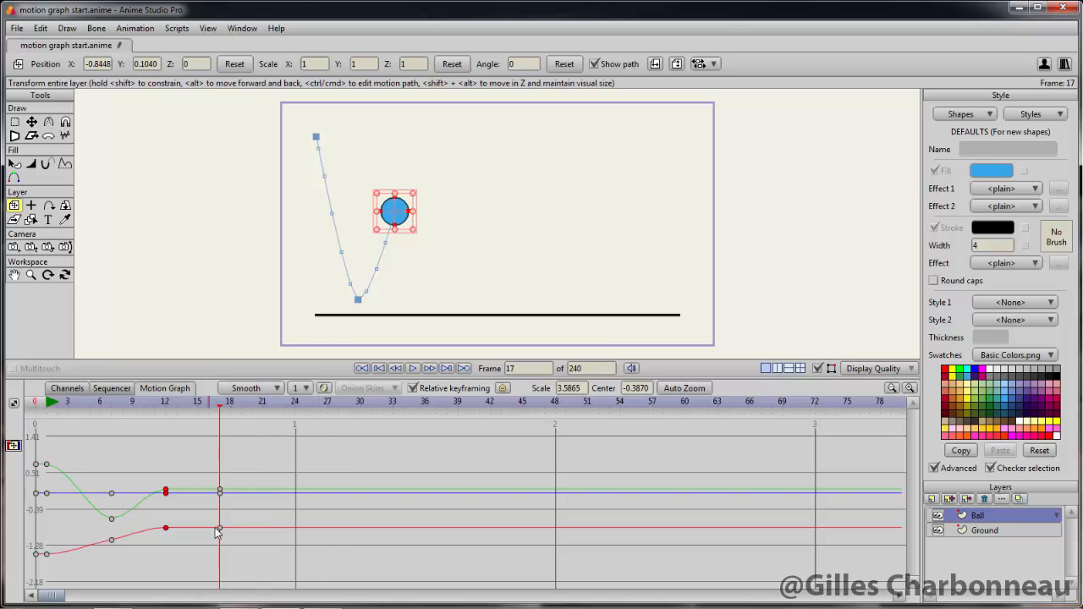
pyautogui.moveTo(218, 531)
pyautogui.mouseDown()
pyautogui.moveTo(220, 508)
pyautogui.moveTo(222, 523)
pyautogui.mouseUp()
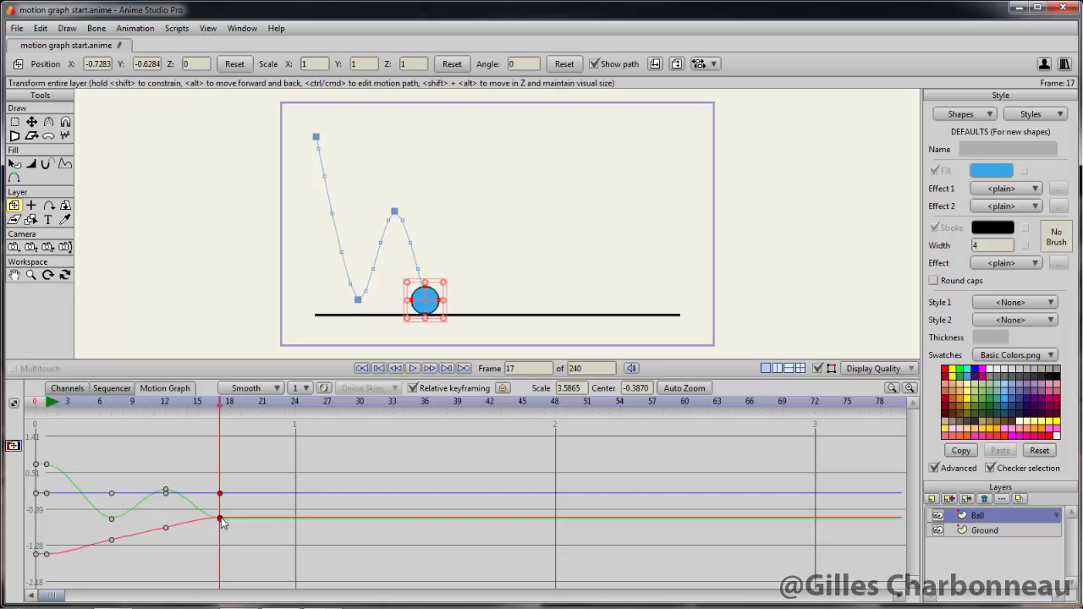
pyautogui.moveTo(221, 518); pyautogui.dragTo(221, 518)
# - Add a keyframe at frame 21 and raise its curves for a lower bounce at about X -0.36, Y -0.10
pyautogui.click(263, 407)
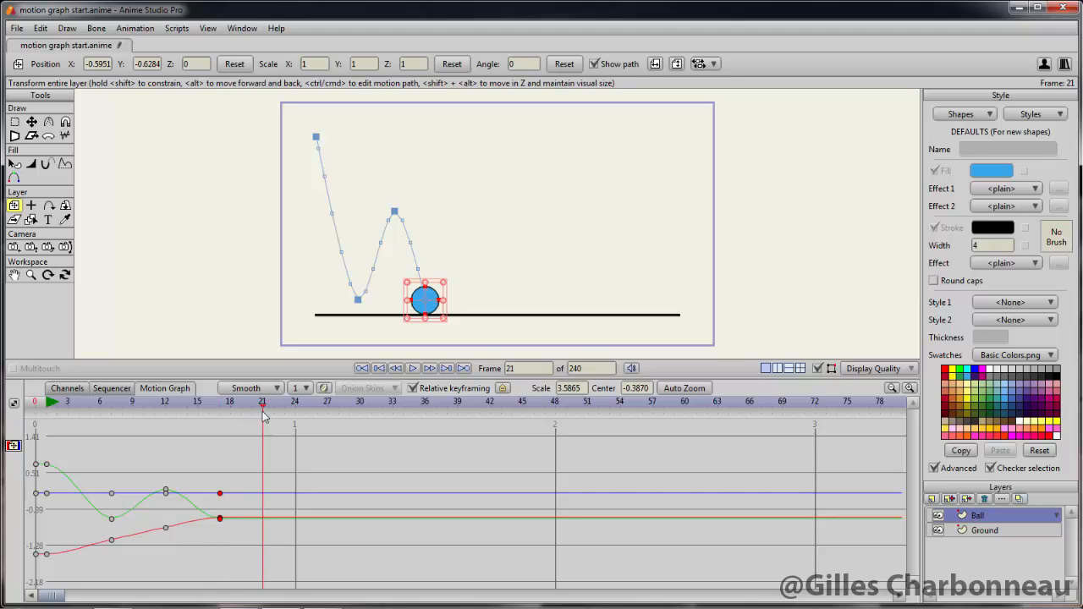
pyautogui.rightClick(263, 489)
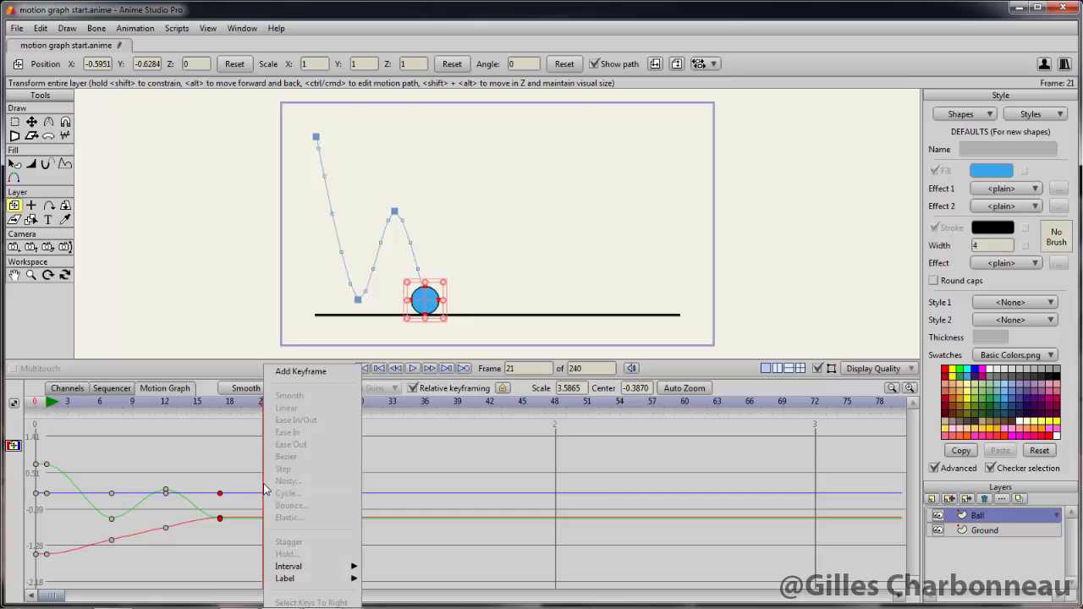
pyautogui.click(285, 378)
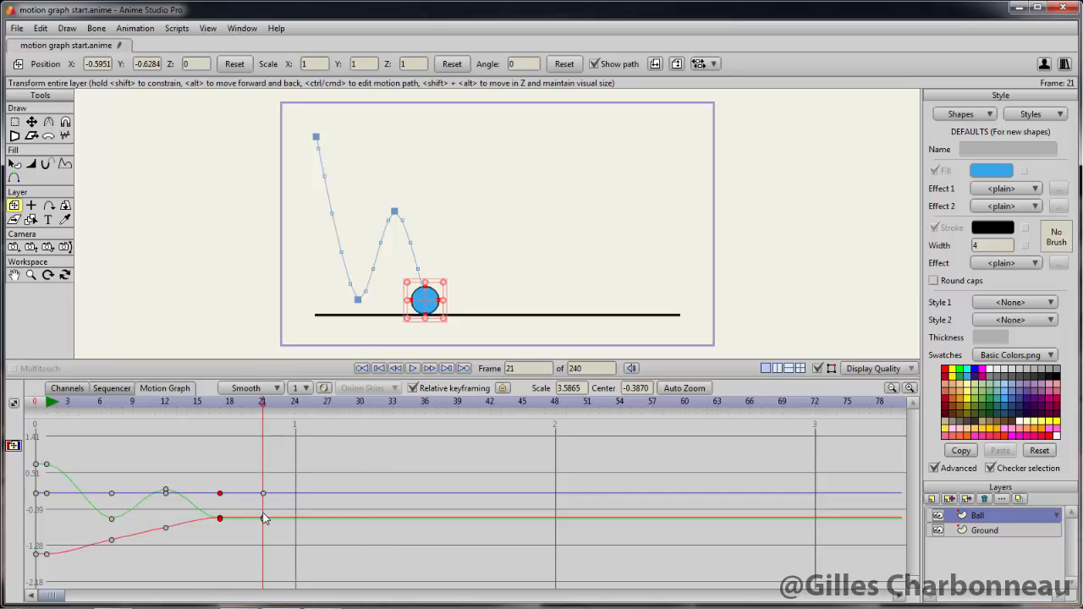
pyautogui.moveTo(262, 518)
pyautogui.mouseDown()
pyautogui.moveTo(273, 512)
pyautogui.moveTo(264, 496)
pyautogui.moveTo(266, 512)
pyautogui.mouseUp()
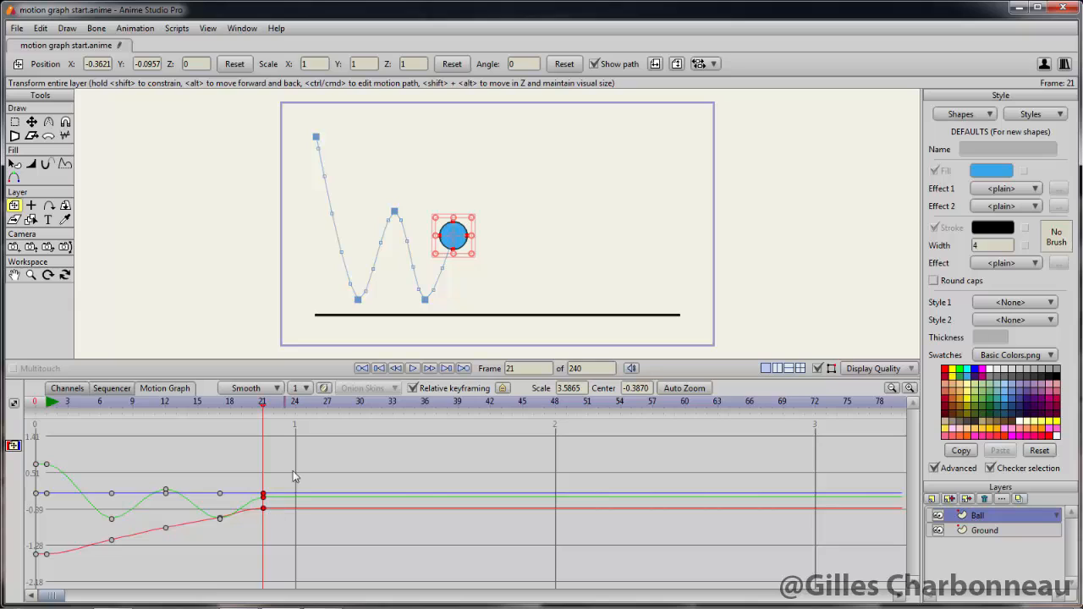
# - Add a keyframe at frame 25 and adjust its curves to ground the ball at about X -0.16, Y -0.63
pyautogui.click(306, 406)
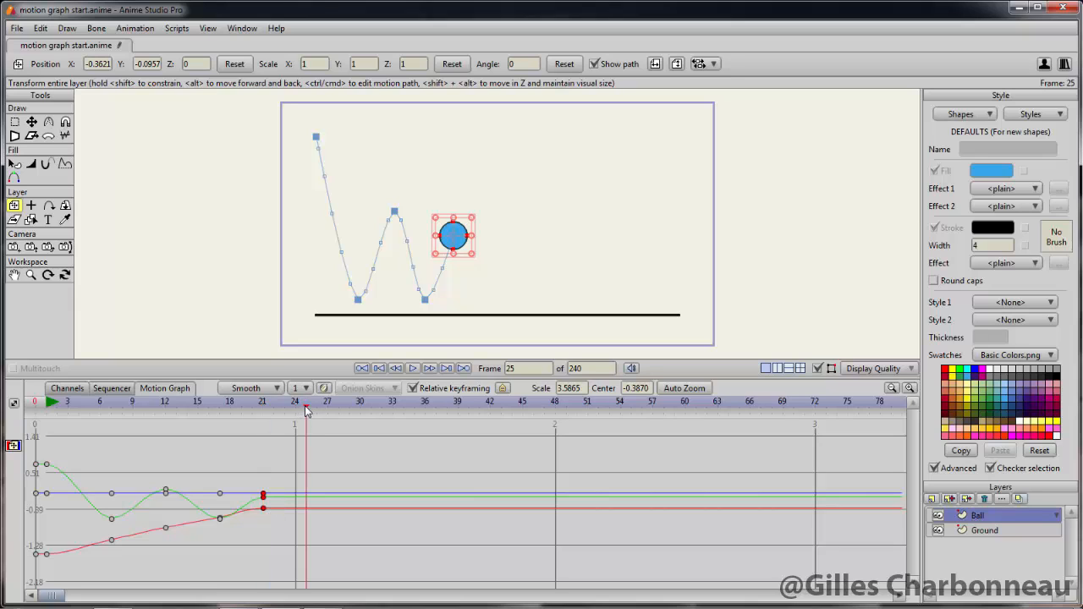
pyautogui.rightClick(306, 489)
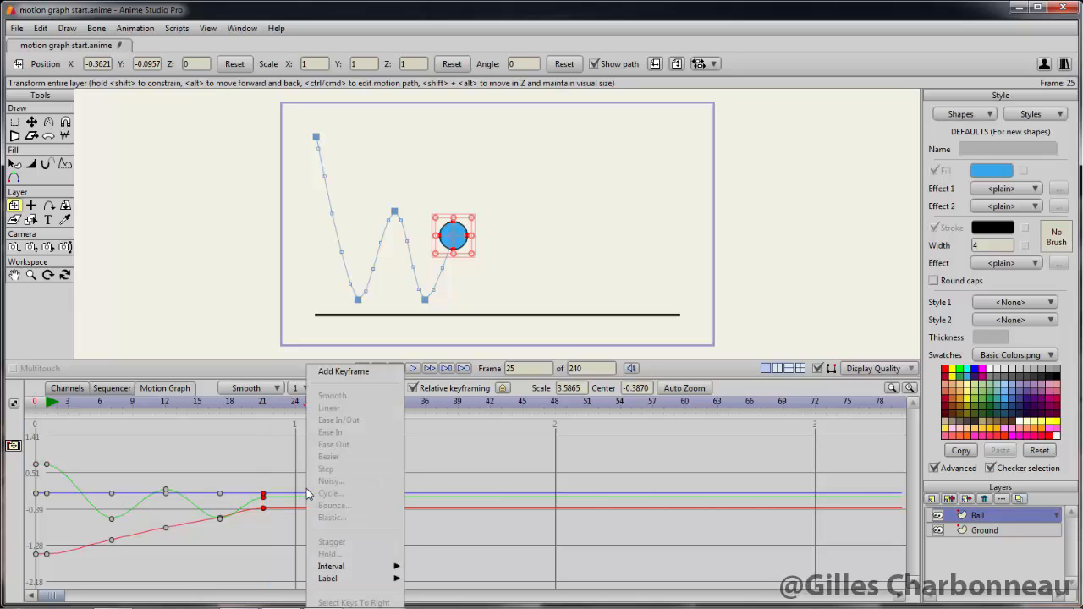
pyautogui.click(320, 374)
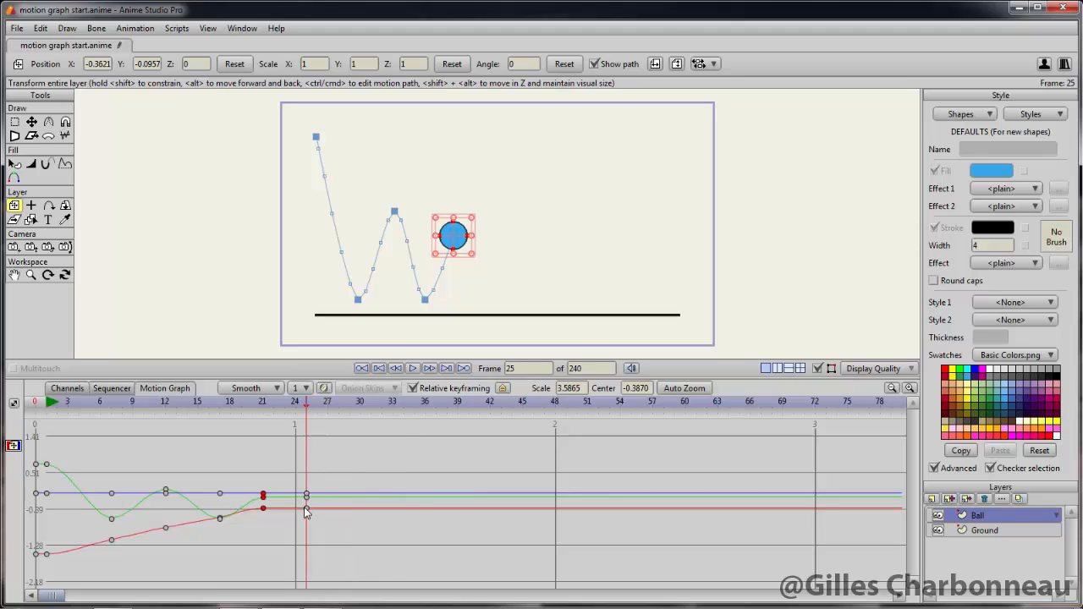
pyautogui.moveTo(307, 511); pyautogui.dragTo(304, 523)
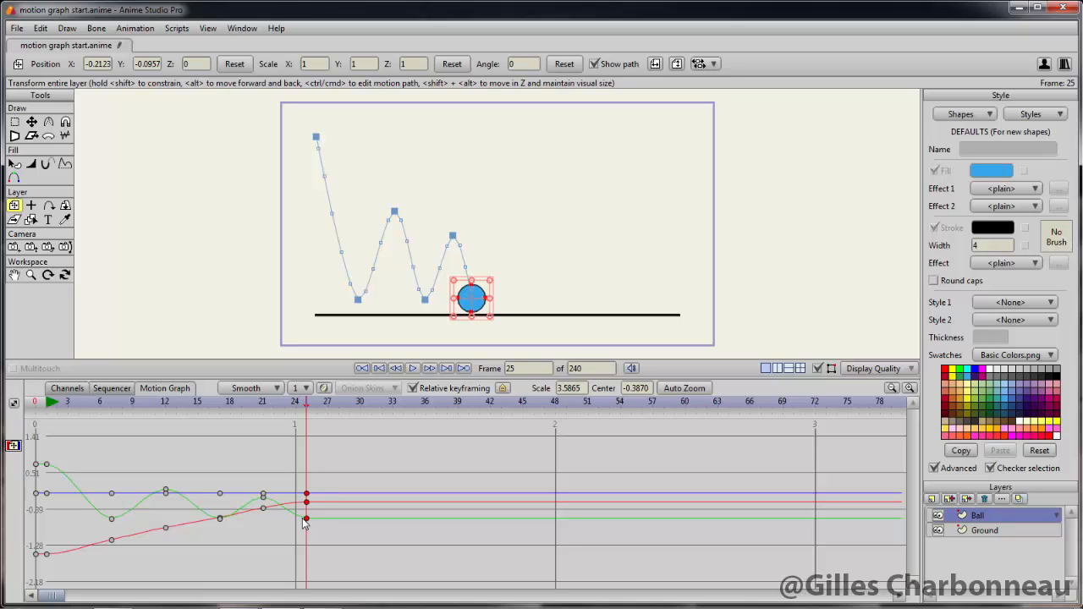
pyautogui.moveTo(302, 518); pyautogui.dragTo(310, 506)
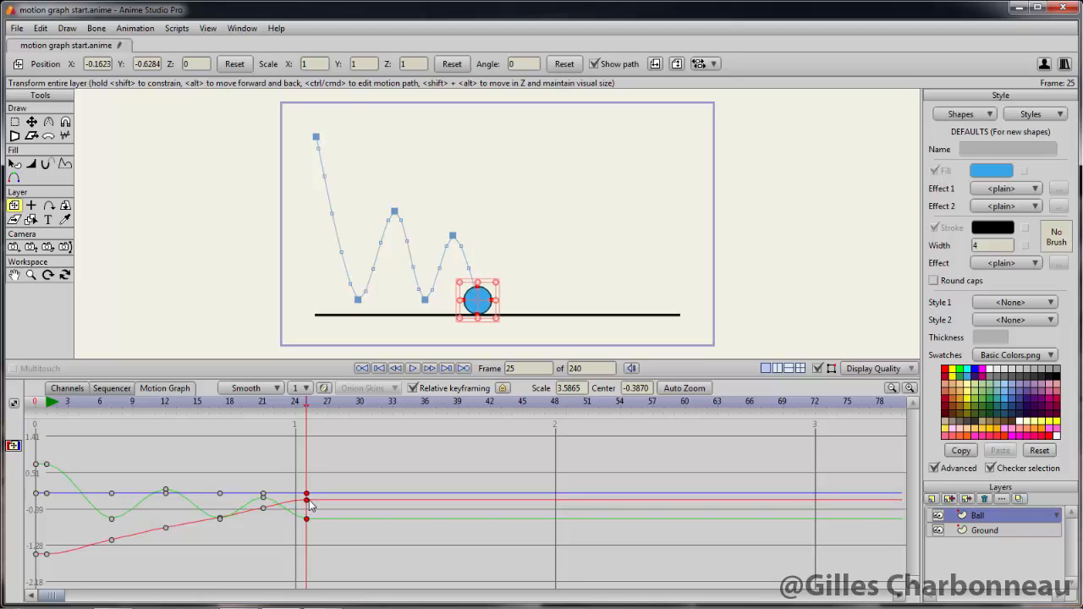
# - Add a keyframe at frame 28 and raise its curves for a smaller bounce at about X 0.10, Y -0.35
pyautogui.click(340, 403)
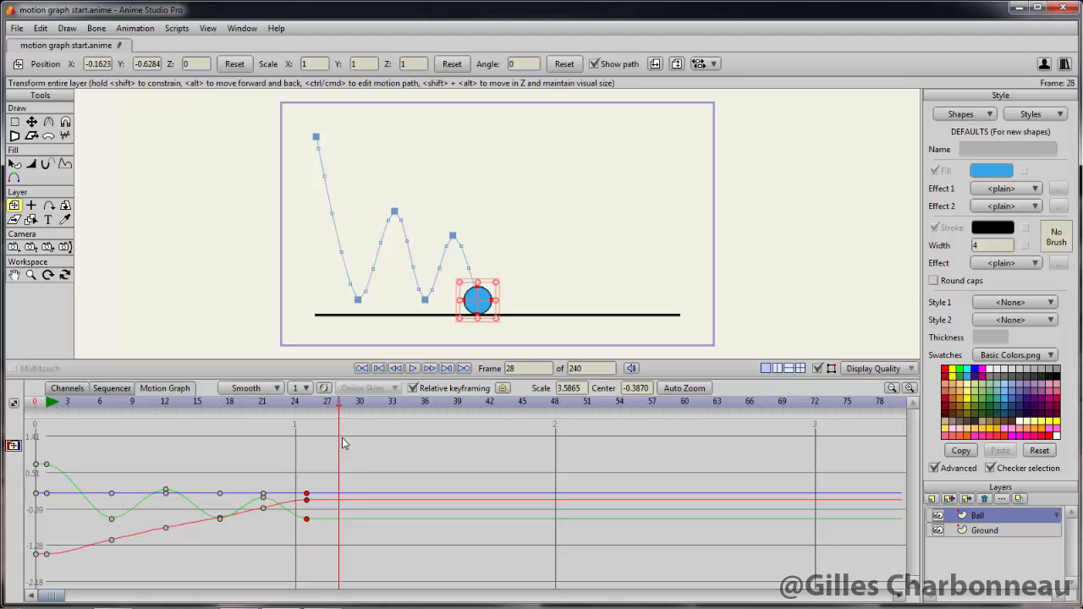
pyautogui.rightClick(340, 496)
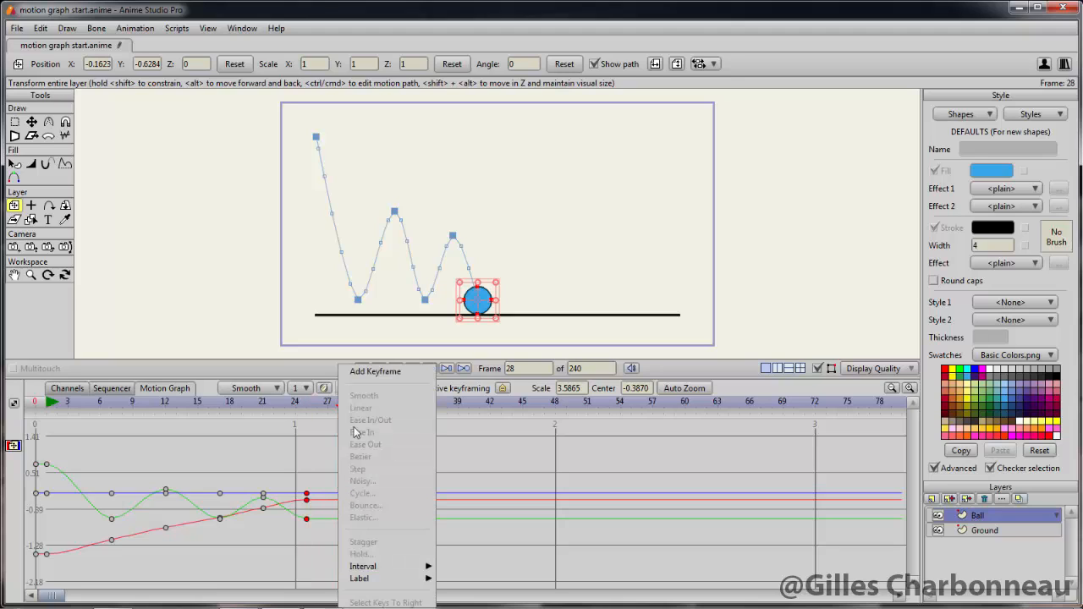
pyautogui.click(372, 372)
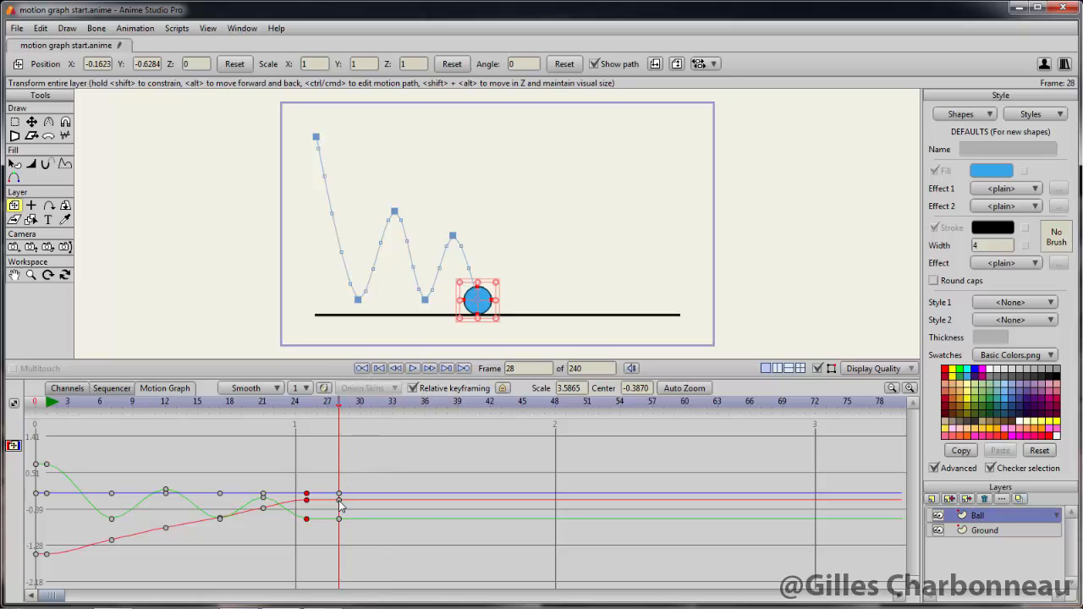
pyautogui.moveTo(340, 501)
pyautogui.mouseDown()
pyautogui.moveTo(342, 491)
pyautogui.moveTo(343, 511)
pyautogui.mouseUp()
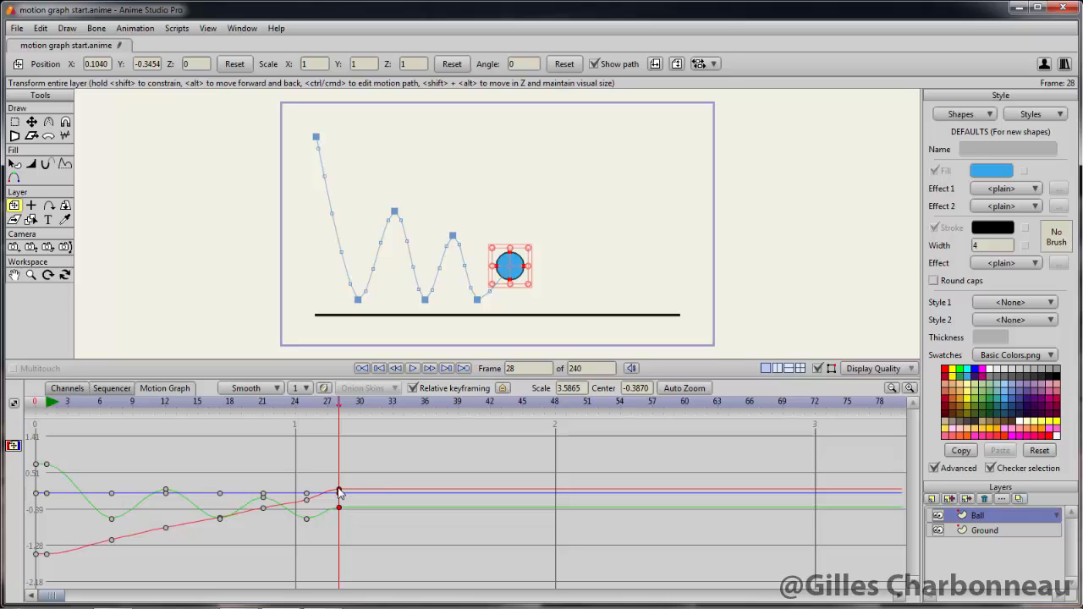
pyautogui.click(339, 493)
# - Add a keyframe at frame 31 and adjust its curves to ground the ball at about X 0.22, Y -0.63
pyautogui.click(369, 403)
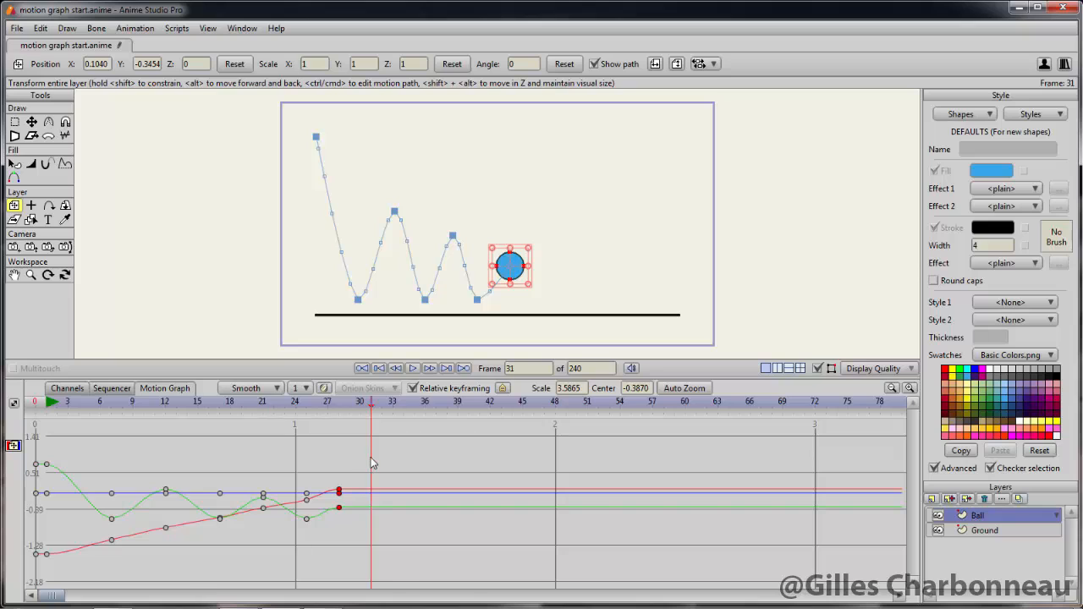
pyautogui.rightClick(371, 463)
pyautogui.click(395, 372)
pyautogui.moveTo(371, 509)
pyautogui.mouseDown()
pyautogui.moveTo(368, 523)
pyautogui.moveTo(378, 488)
pyautogui.mouseUp()
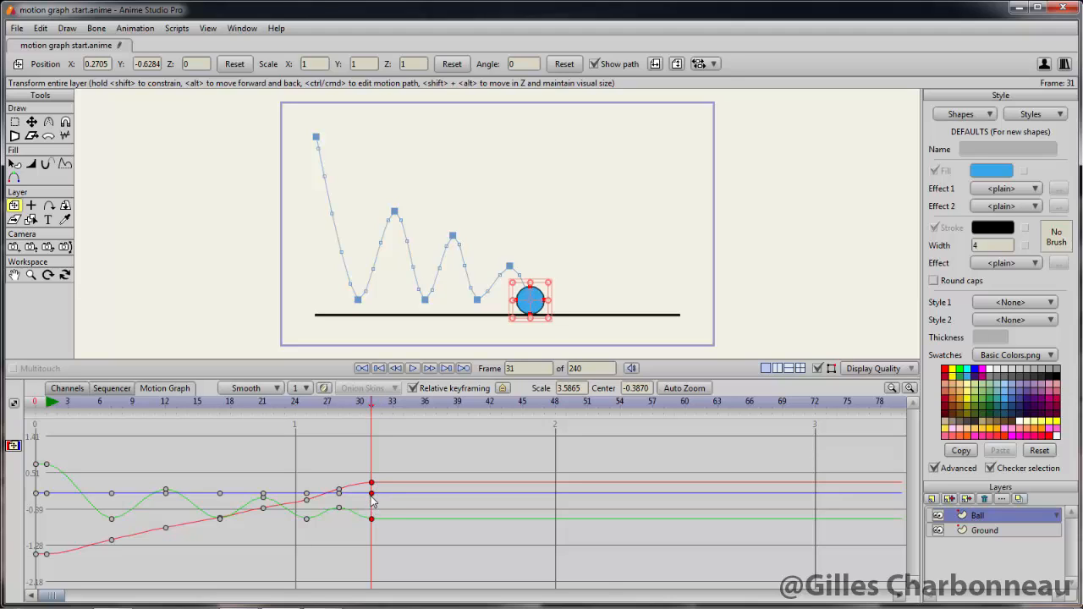
pyautogui.moveTo(373, 489); pyautogui.dragTo(375, 492)
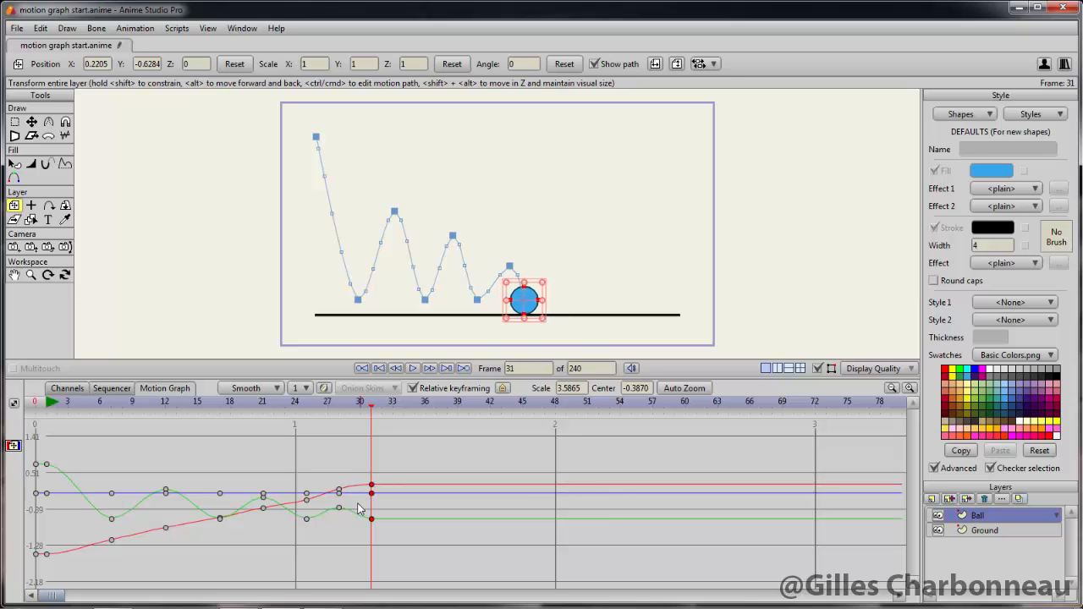
# - Even out the X curve at frames 21, 25, 28 and 31, placing frame 28 at about X 0.09 and frame 31 at about X 0.27
pyautogui.click(337, 456)
pyautogui.click(340, 406)
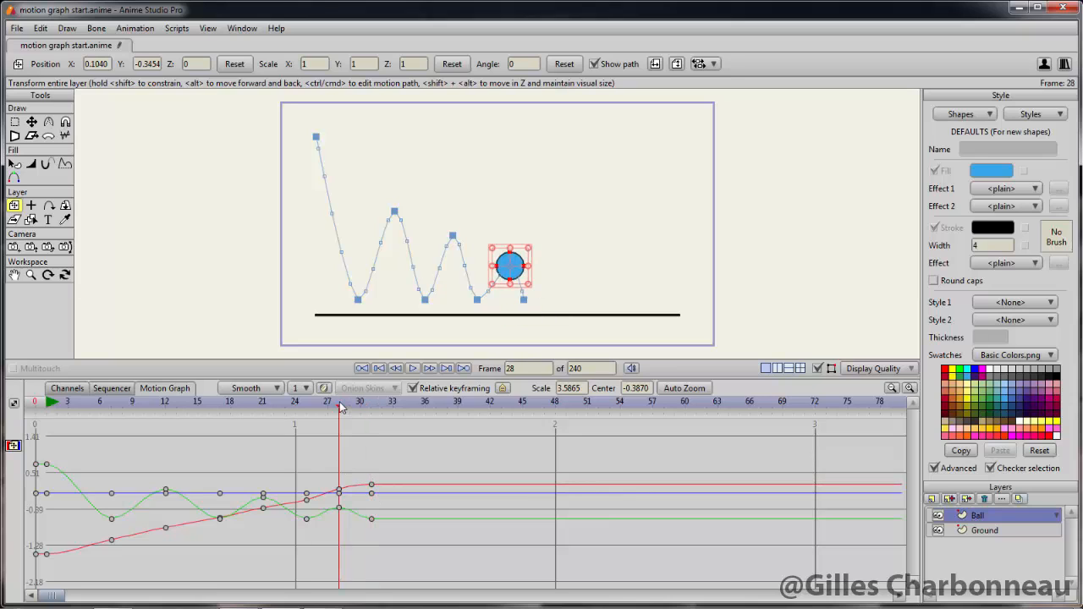
pyautogui.click(371, 487)
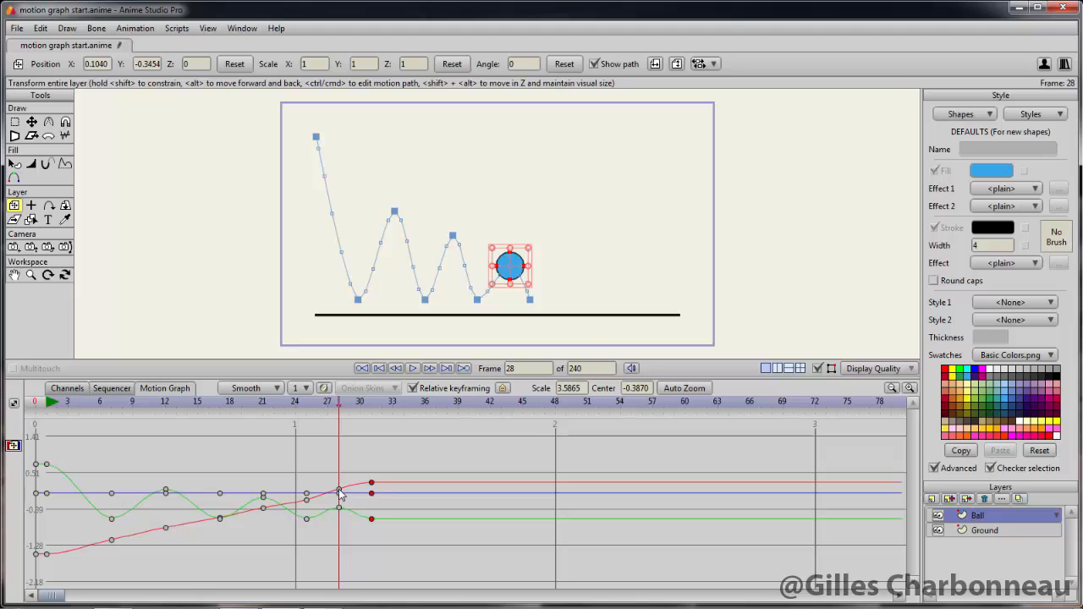
pyautogui.moveTo(339, 489); pyautogui.dragTo(346, 499)
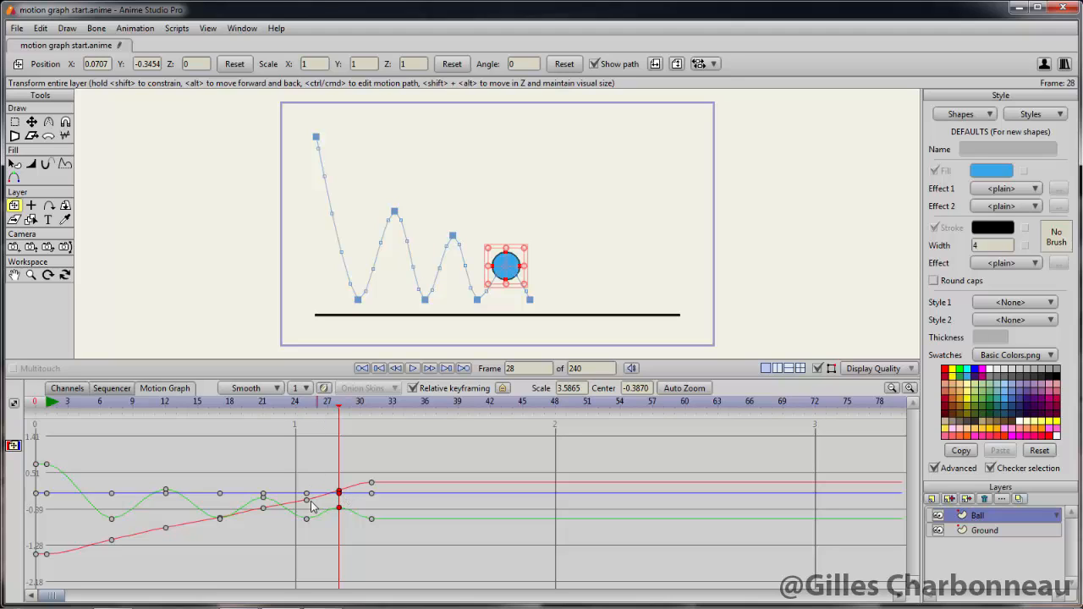
pyautogui.moveTo(307, 504); pyautogui.dragTo(308, 503)
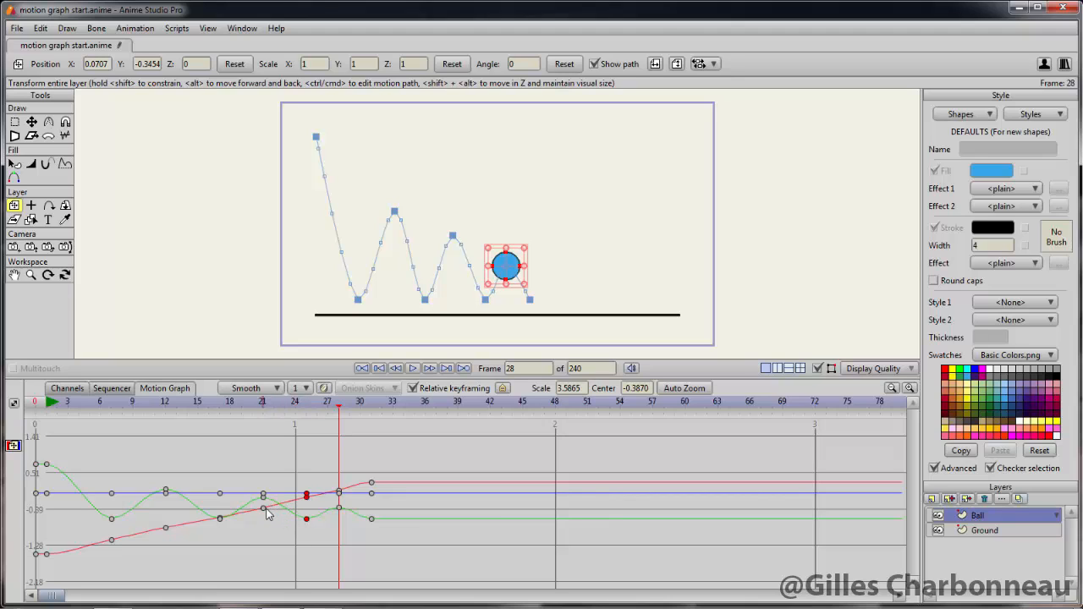
pyautogui.moveTo(263, 507); pyautogui.dragTo(264, 509)
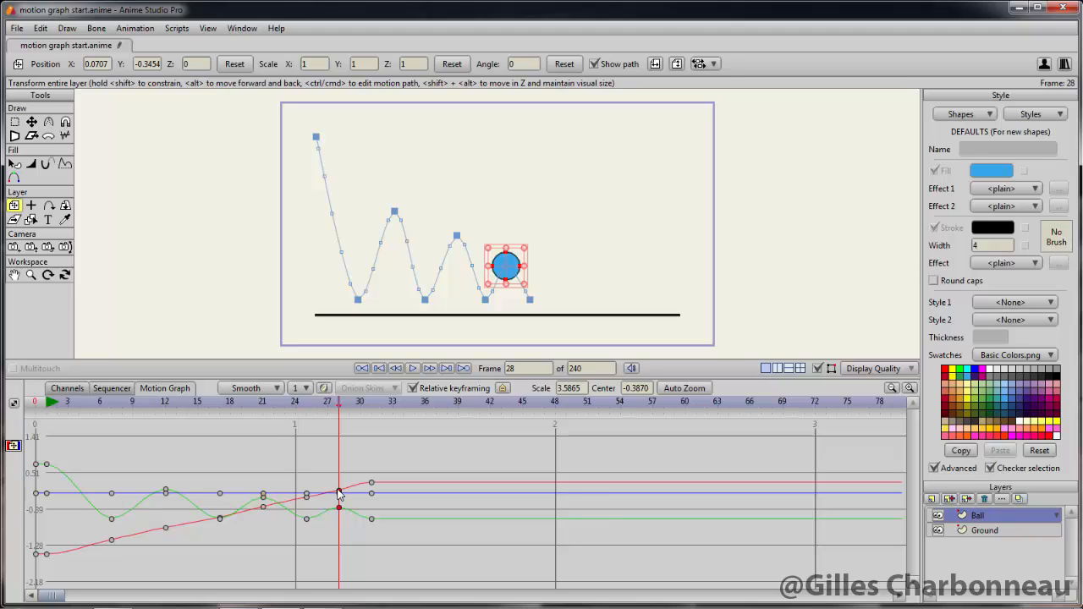
pyautogui.moveTo(338, 491); pyautogui.dragTo(338, 490)
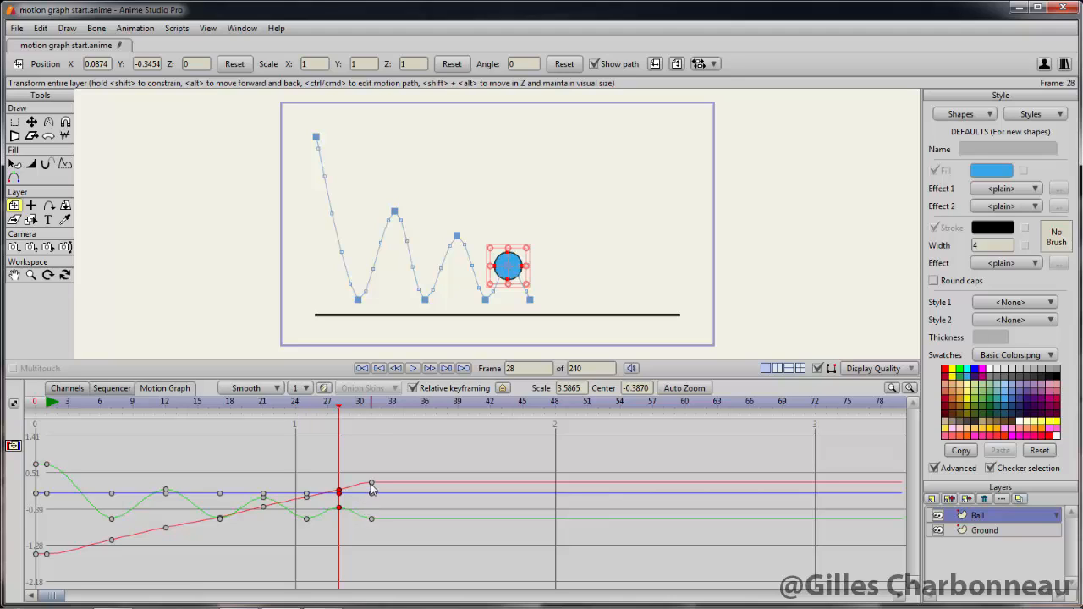
# - Add a keyframe at frame 33 and raise its curves for a tiny bounce at about X 0.39, Y -0.51
pyautogui.moveTo(349, 410); pyautogui.dragTo(396, 412)
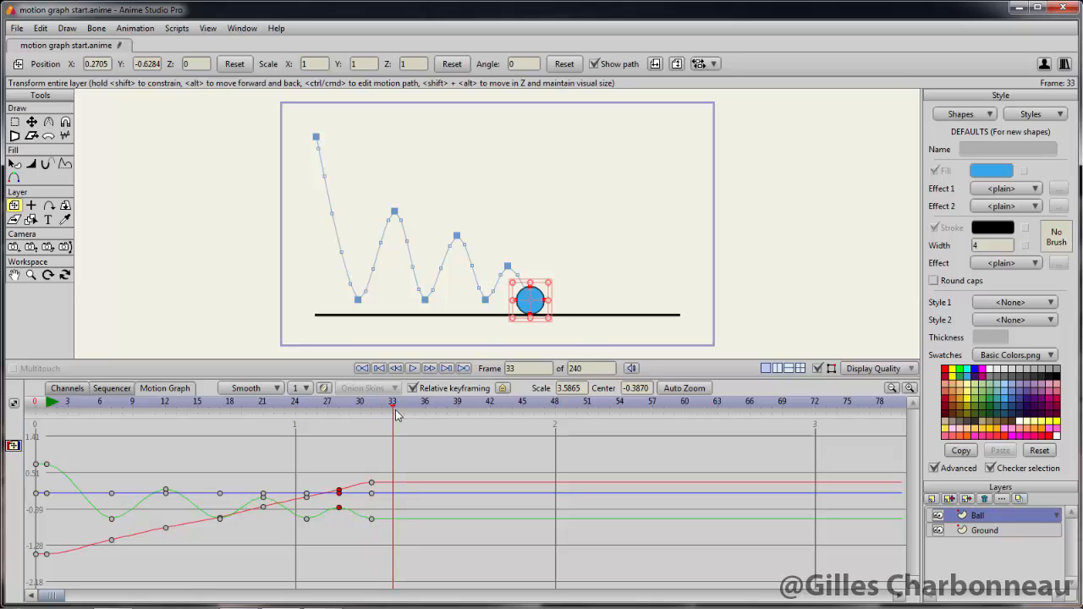
pyautogui.rightClick(396, 503)
pyautogui.click(413, 372)
pyautogui.moveTo(394, 484); pyautogui.dragTo(394, 479)
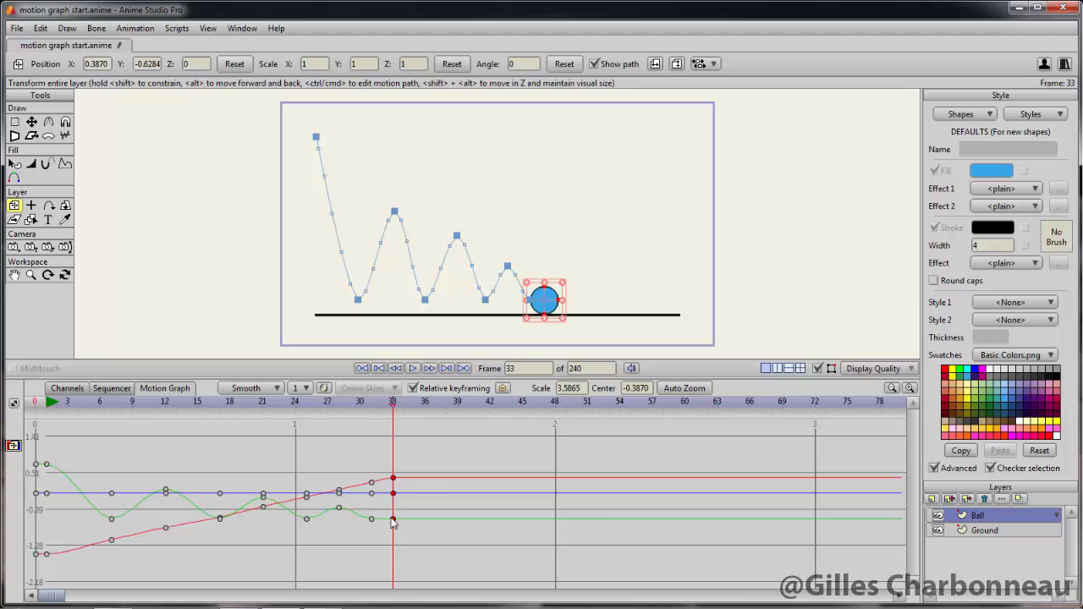
pyautogui.moveTo(393, 520); pyautogui.dragTo(395, 516)
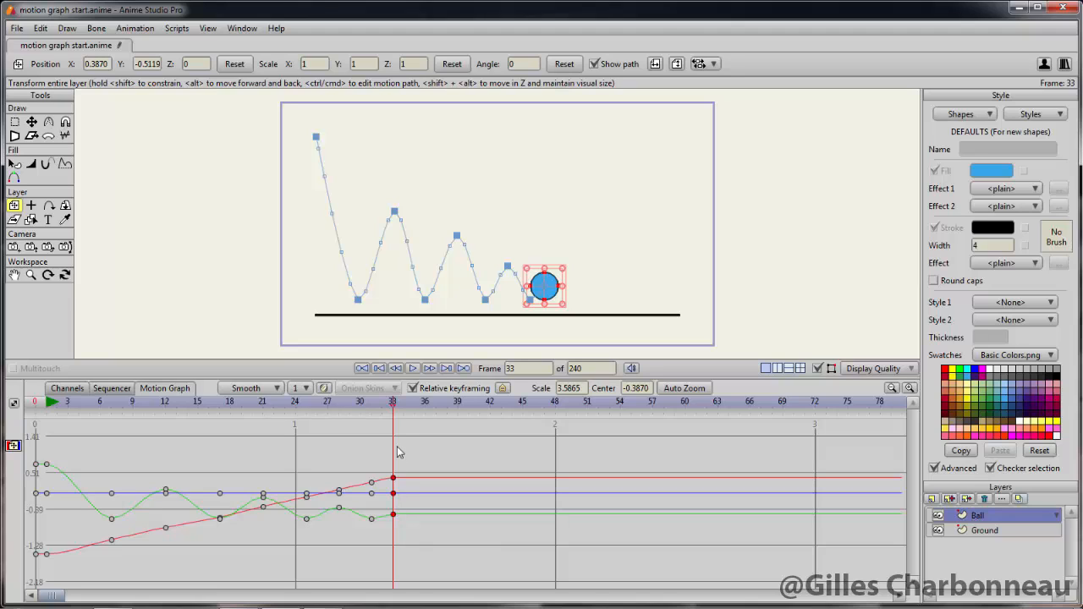
# - Add a keyframe at frame 35 and adjust its curves to ground the ball at about X 0.50, Y -0.63
pyautogui.moveTo(394, 404); pyautogui.dragTo(414, 412)
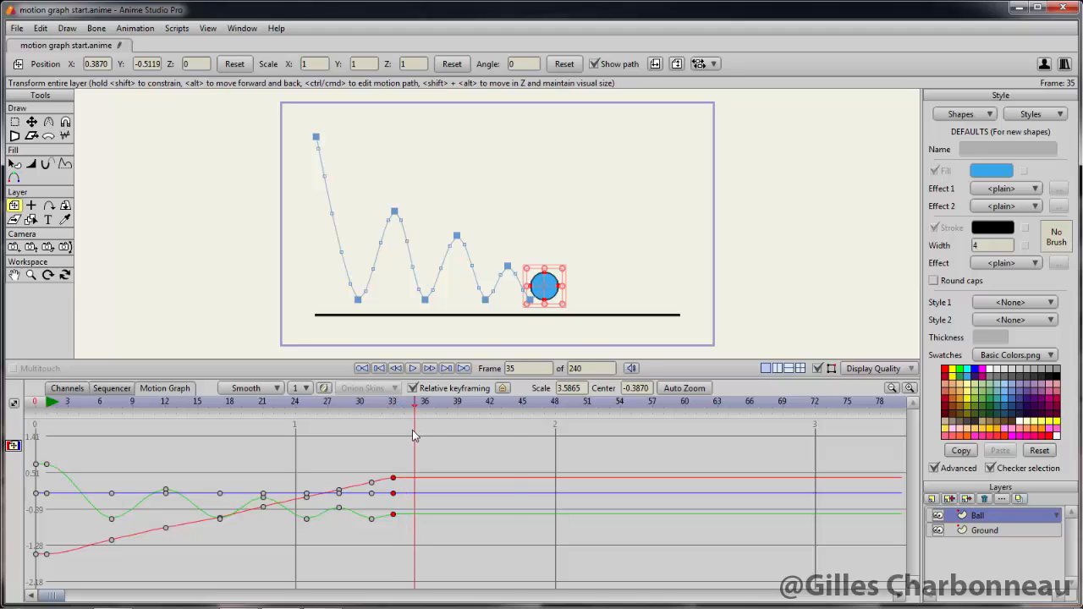
pyautogui.rightClick(416, 436)
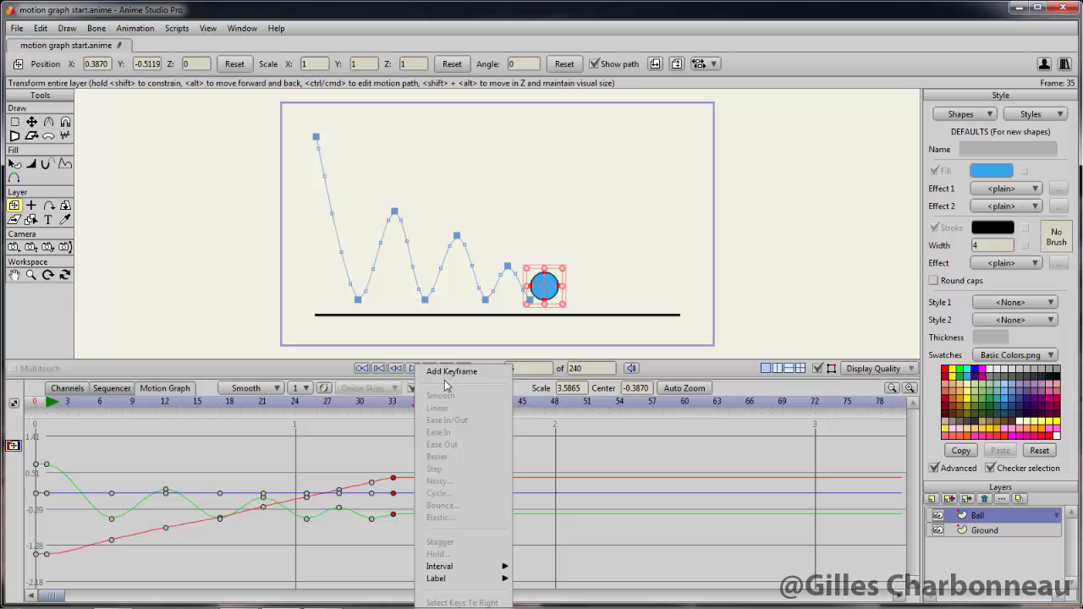
pyautogui.click(444, 380)
pyautogui.moveTo(416, 485); pyautogui.dragTo(418, 474)
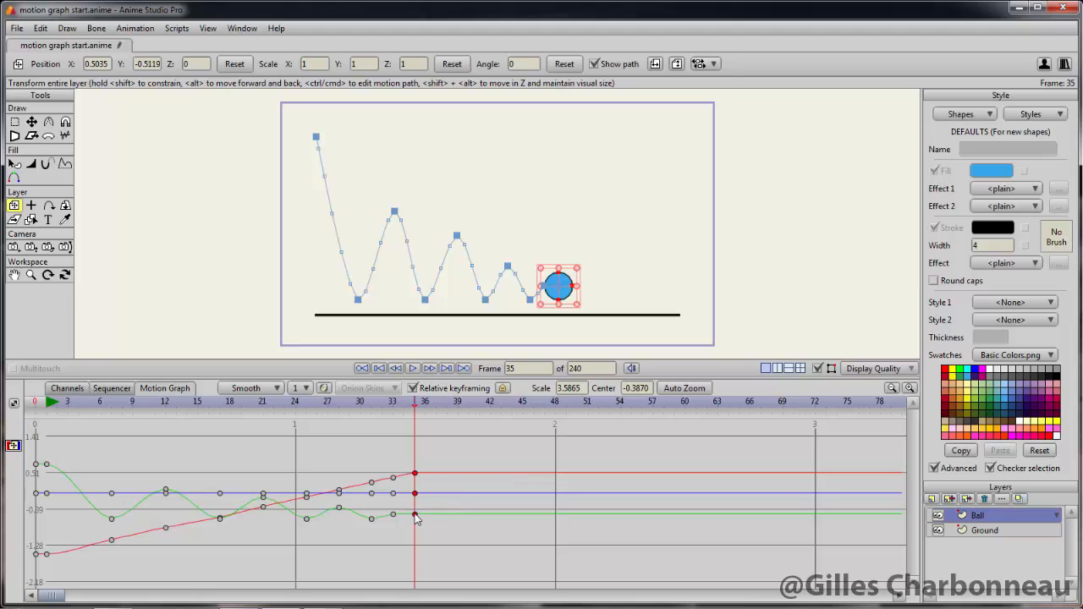
pyautogui.moveTo(415, 515); pyautogui.dragTo(413, 523)
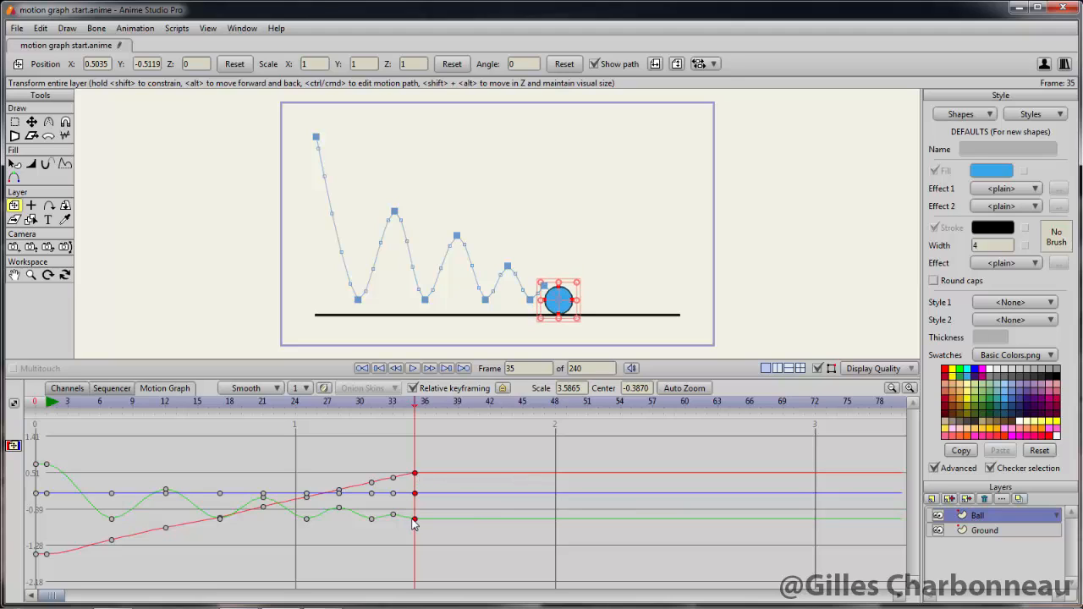
# - Add a keyframe at frame 48 and raise its X curve to roll the ball along the ground to about X 1.20
pyautogui.click(555, 406)
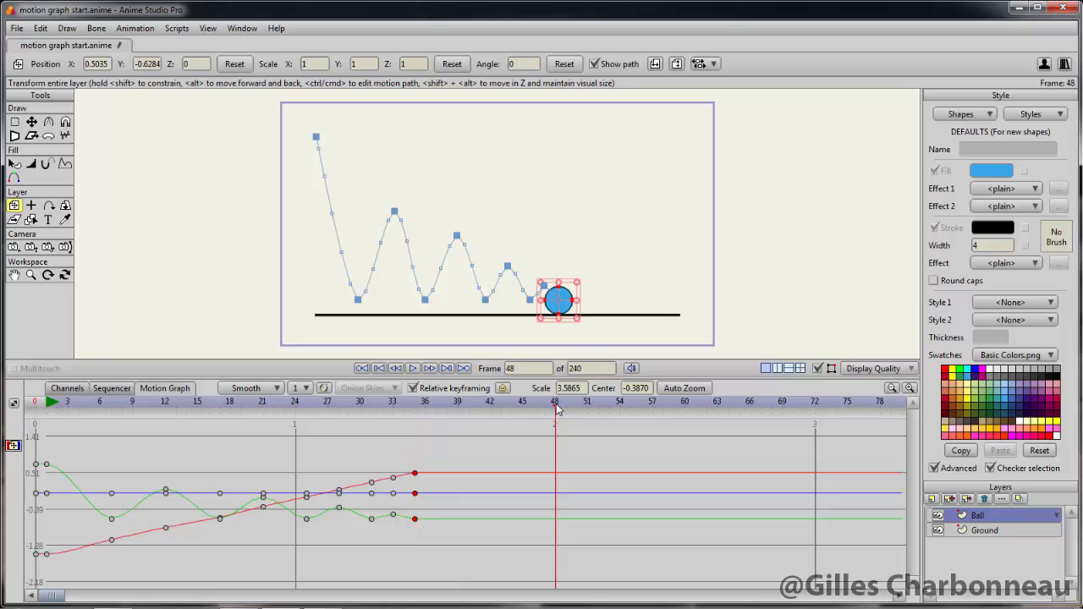
pyautogui.rightClick(557, 477)
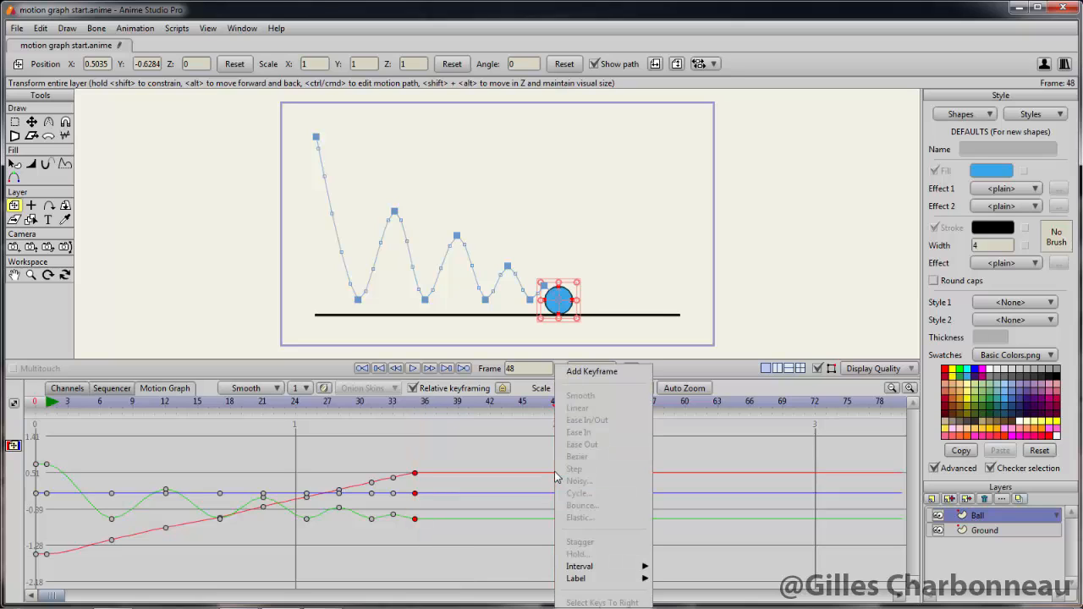
pyautogui.click(570, 372)
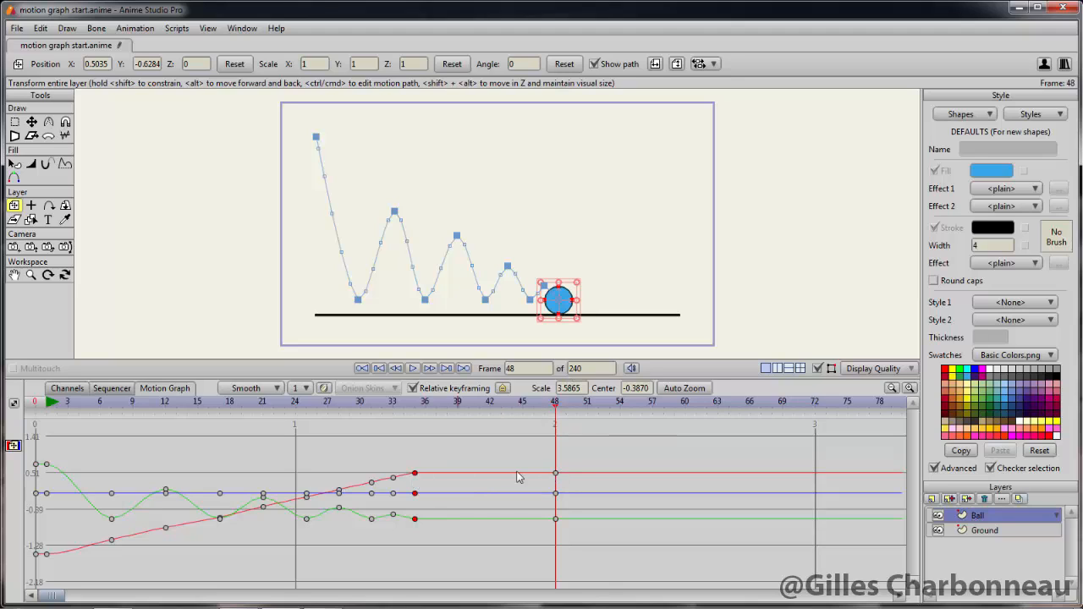
pyautogui.moveTo(556, 474); pyautogui.dragTo(560, 451)
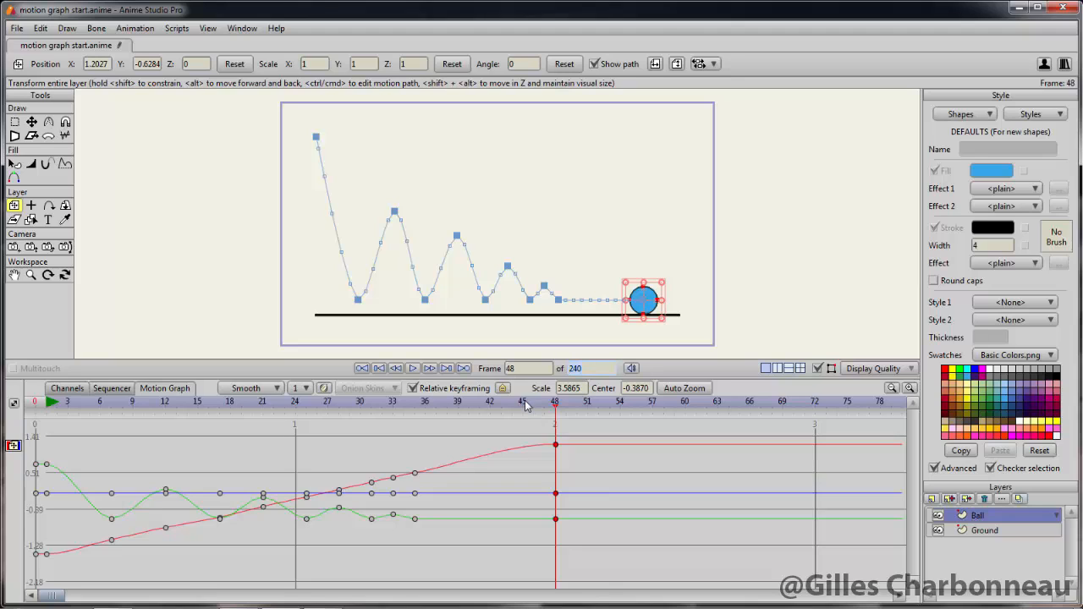
# - Set the animation's end frame to 60 and play back the bouncing ball
pyautogui.write('60')
pyautogui.press('Return')
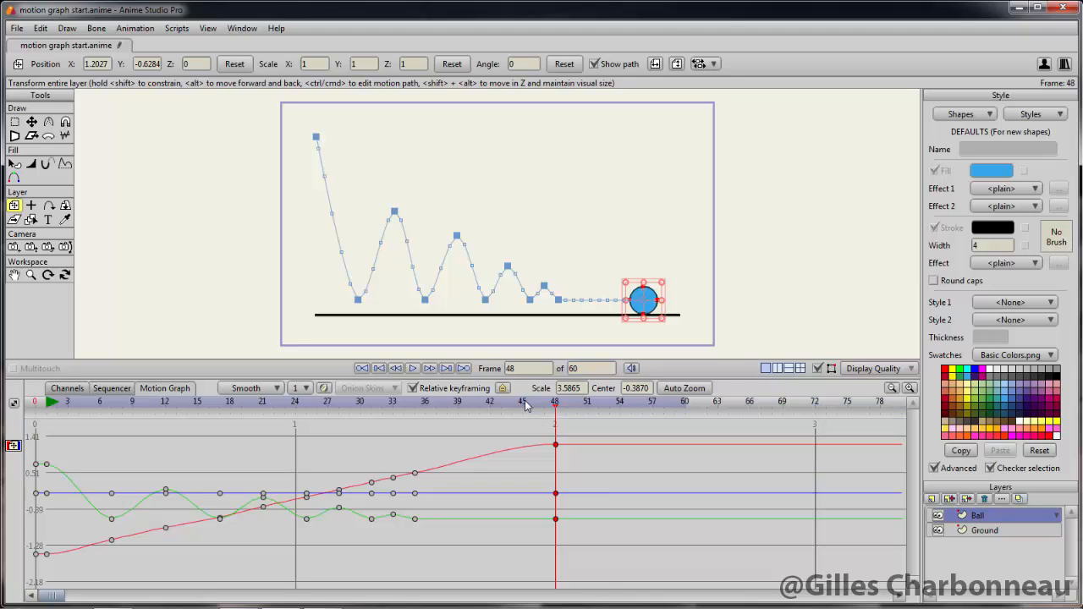
pyautogui.press('space')
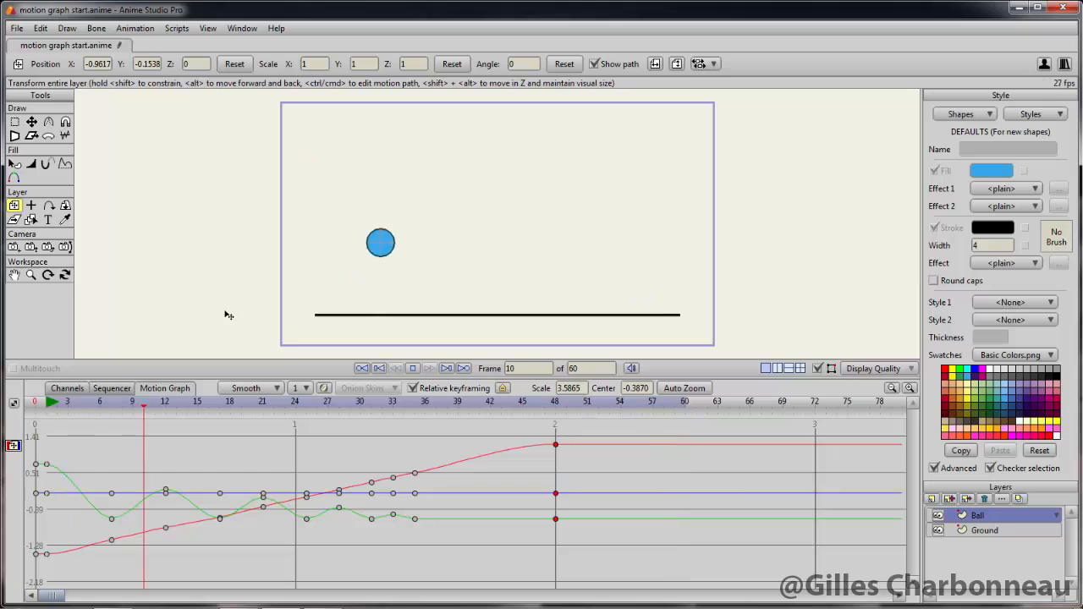
pyautogui.press('space')
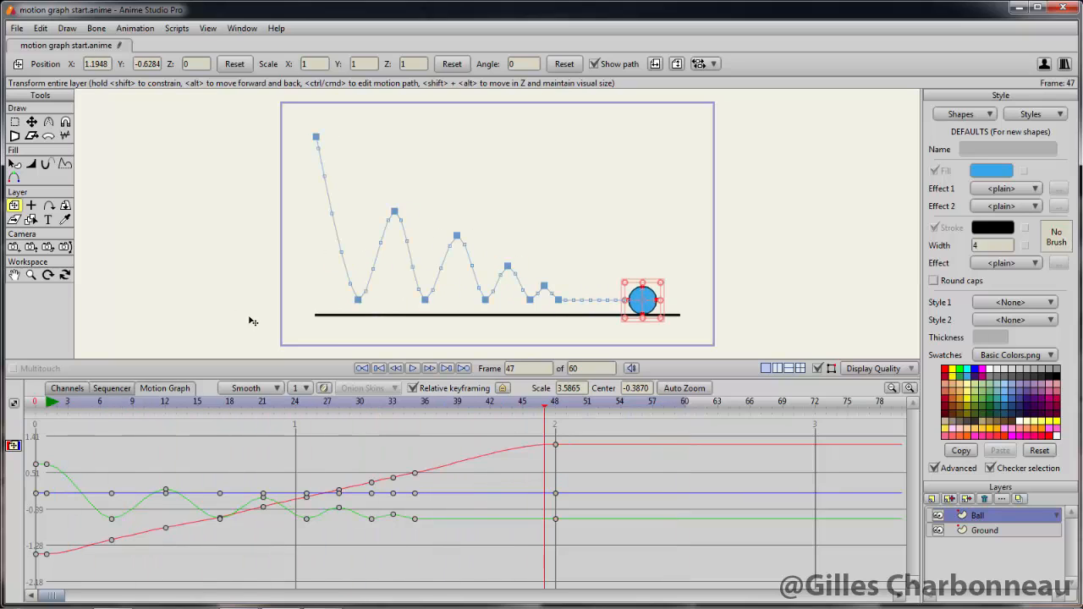
# - Return to frame 0 and change all the ball's keyframes from frame 1 to 48 to Bezier interpolation
pyautogui.click(545, 413)
pyautogui.moveTo(546, 411); pyautogui.dragTo(34, 432)
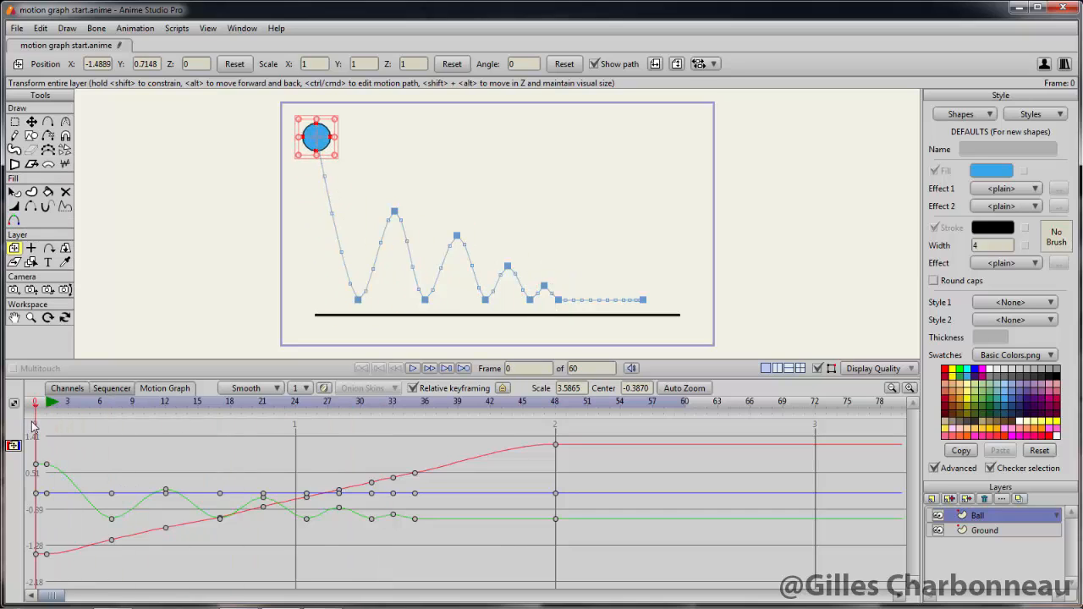
pyautogui.moveTo(602, 430); pyautogui.dragTo(41, 576)
pyautogui.rightClick(219, 499)
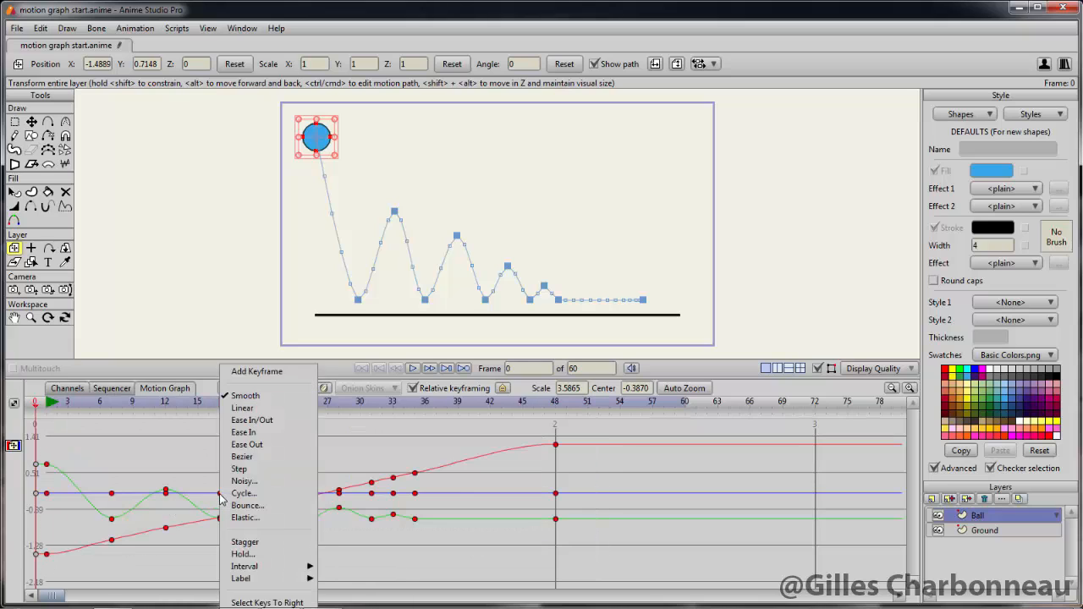
pyautogui.click(258, 457)
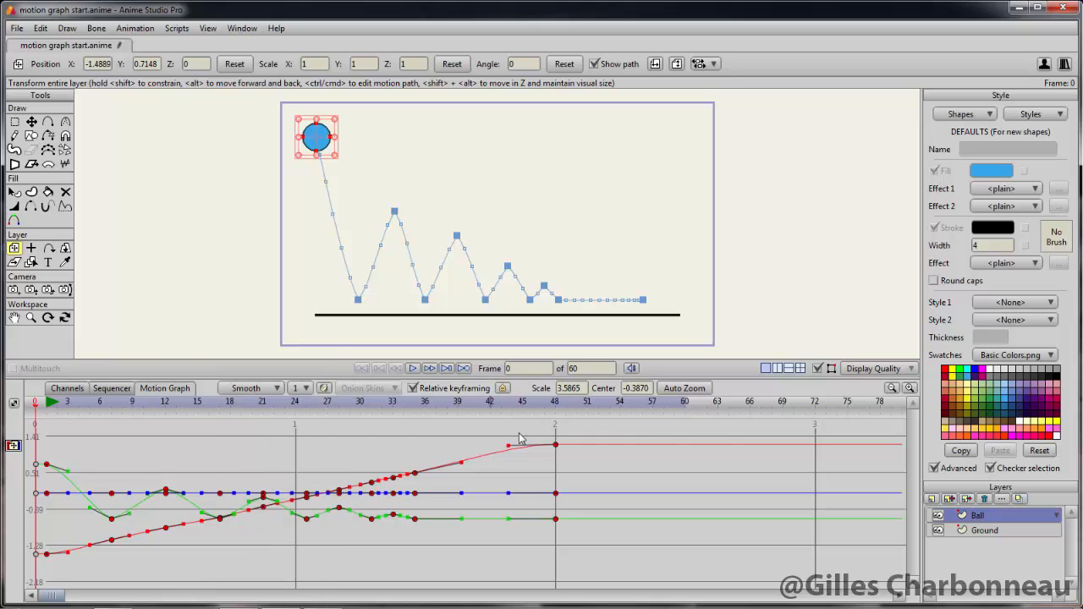
# - Reshape the Y curve's Bezier handles, flattening frame 1 and steepening both sides of frame 7 for a sharp first ground impact
pyautogui.click(682, 389)
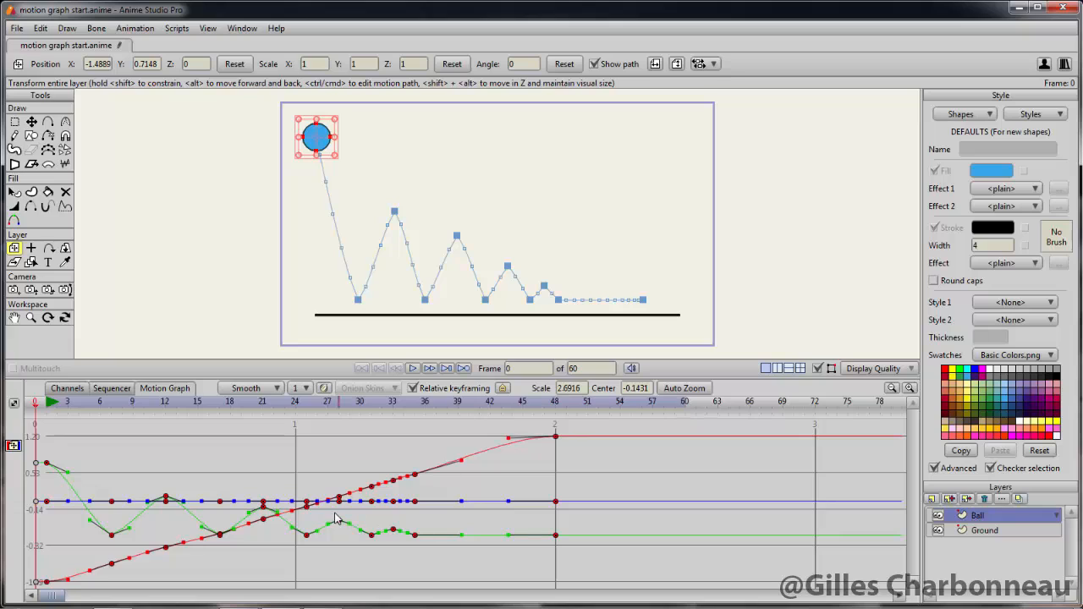
pyautogui.click(909, 387)
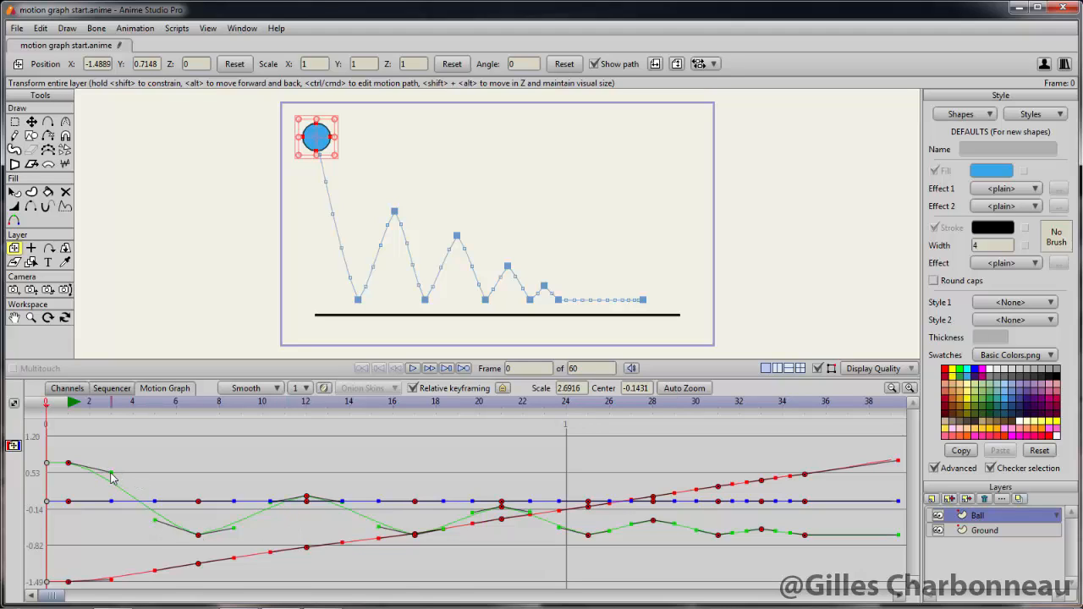
pyautogui.moveTo(110, 473); pyautogui.dragTo(110, 468)
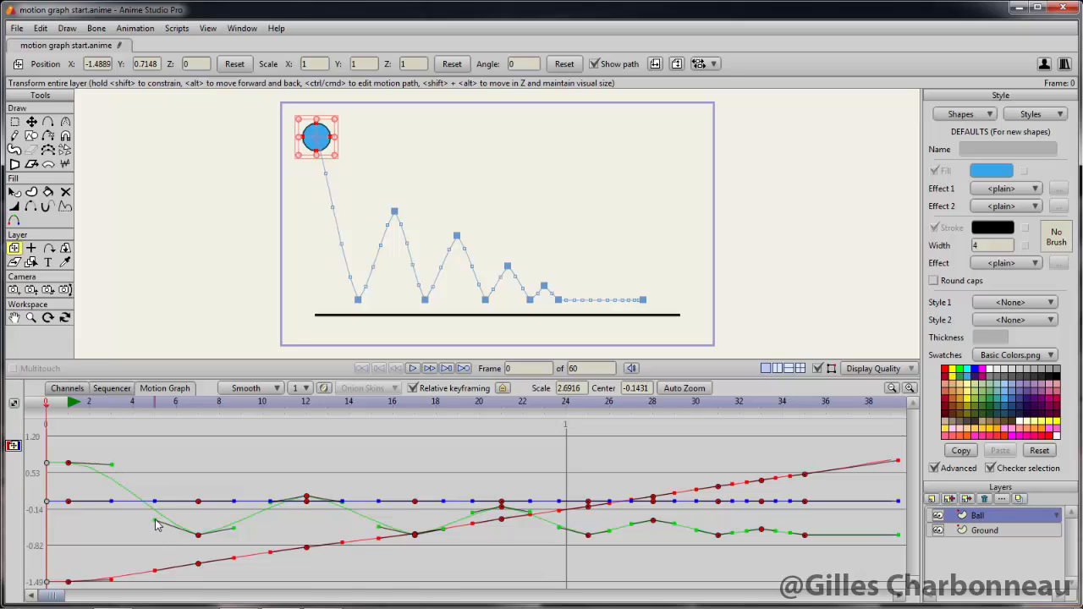
pyautogui.moveTo(155, 520); pyautogui.dragTo(169, 511)
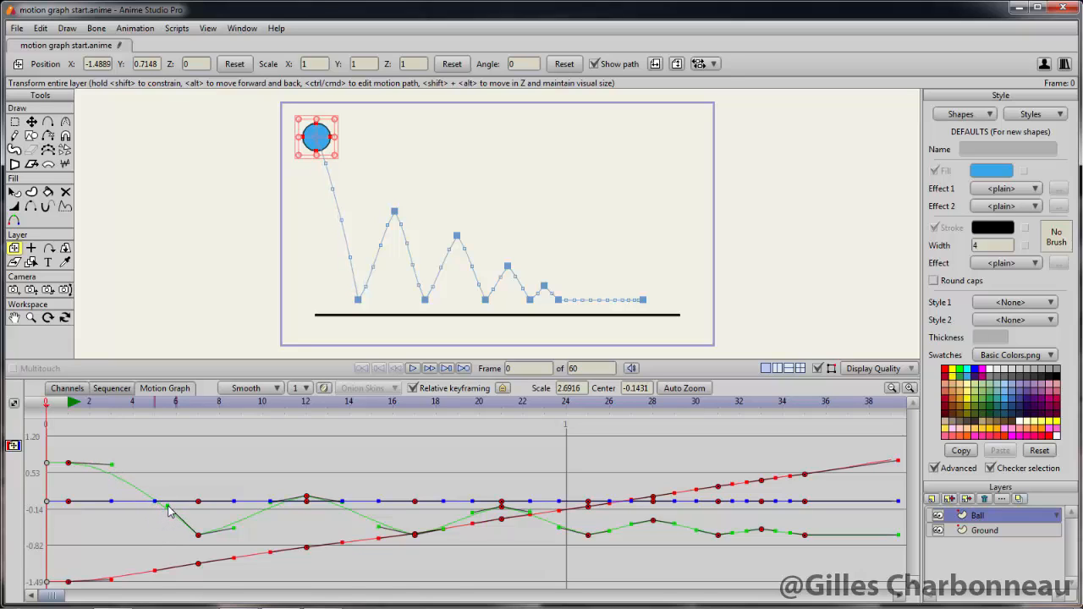
pyautogui.moveTo(234, 528)
pyautogui.mouseDown()
pyautogui.moveTo(235, 499)
pyautogui.moveTo(233, 509)
pyautogui.mouseUp()
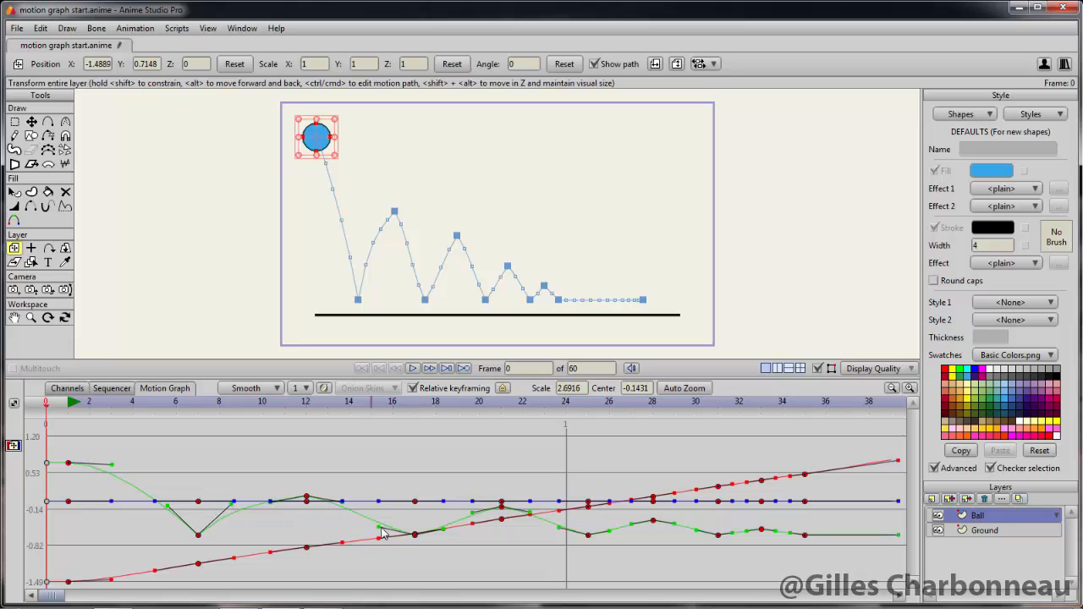
# - Steepen the Y curve's Bezier handles around the ground impacts at frames 17, 25, 31 and 35 for sharper bounces
pyautogui.moveTo(380, 528); pyautogui.dragTo(390, 514)
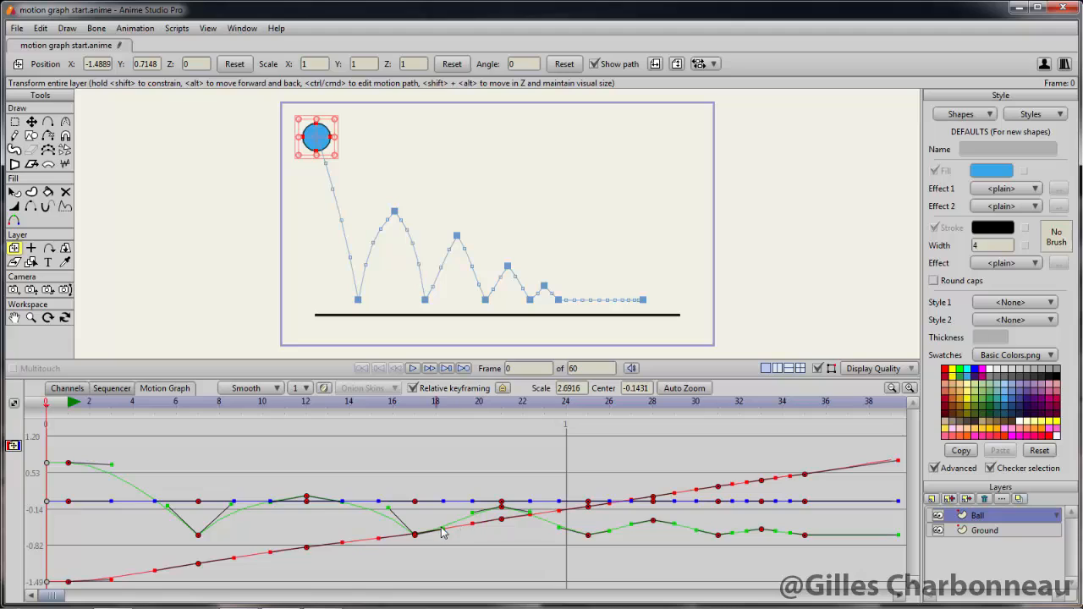
pyautogui.moveTo(445, 530); pyautogui.dragTo(440, 523)
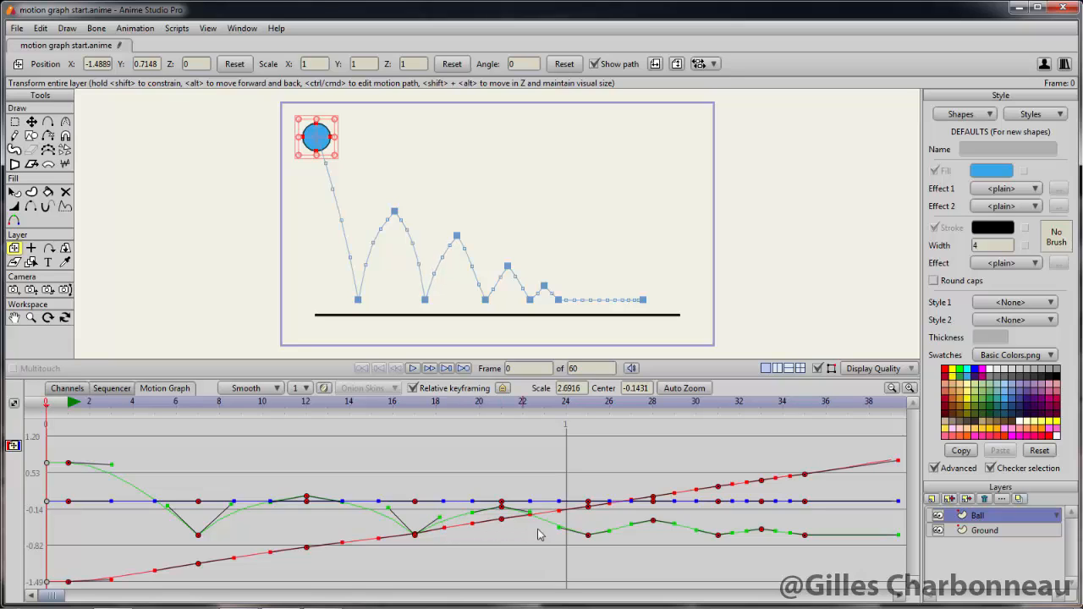
pyautogui.moveTo(558, 532); pyautogui.dragTo(566, 523)
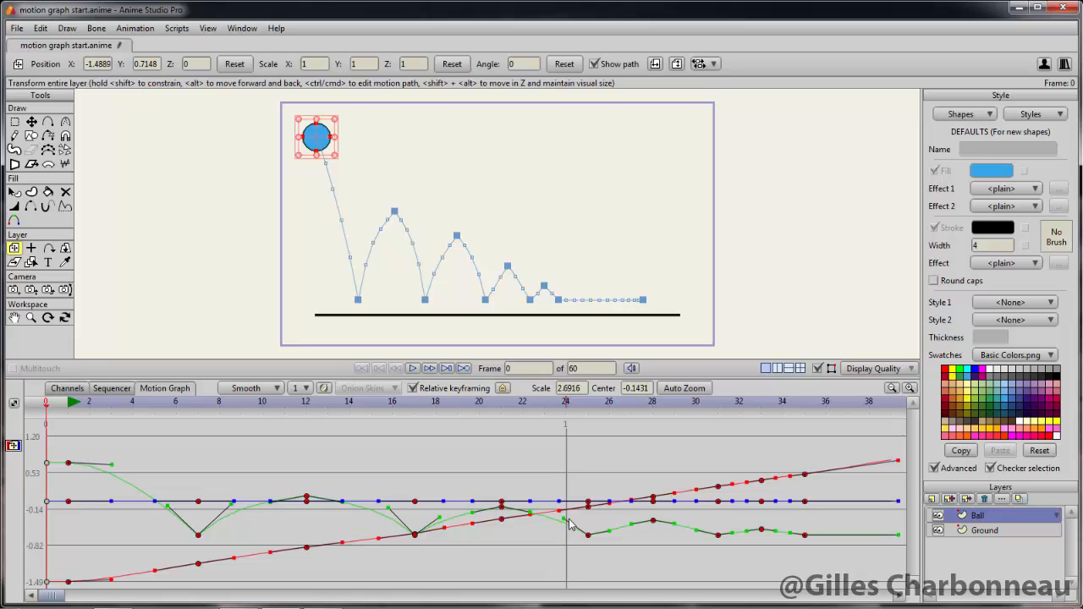
pyautogui.moveTo(611, 532); pyautogui.dragTo(611, 527)
pyautogui.moveTo(696, 528); pyautogui.dragTo(696, 526)
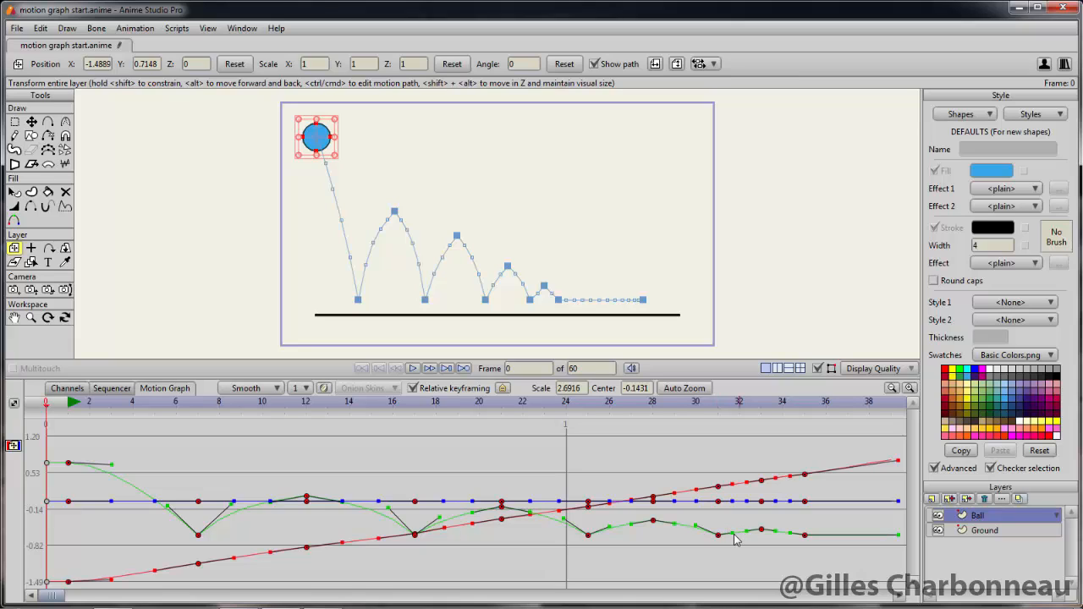
pyautogui.moveTo(731, 533); pyautogui.dragTo(732, 531)
pyautogui.moveTo(788, 535); pyautogui.dragTo(791, 533)
# - Level the Y curve's Bezier handles at the bounce peaks on frames 12, 21, 28 and 33 to round the tops
pyautogui.moveTo(271, 506)
pyautogui.mouseDown()
pyautogui.moveTo(291, 495)
pyautogui.moveTo(275, 501)
pyautogui.mouseUp()
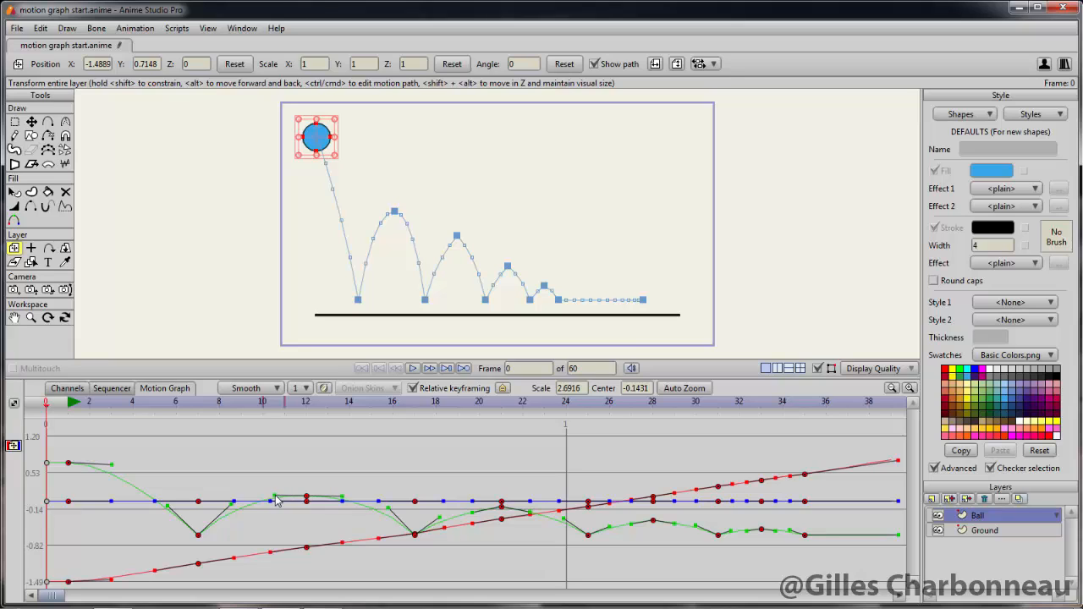
pyautogui.moveTo(276, 501)
pyautogui.mouseDown()
pyautogui.moveTo(280, 488)
pyautogui.moveTo(277, 500)
pyautogui.mouseUp()
pyautogui.moveTo(473, 513)
pyautogui.mouseDown()
pyautogui.moveTo(478, 498)
pyautogui.moveTo(532, 521)
pyautogui.moveTo(481, 508)
pyautogui.mouseUp()
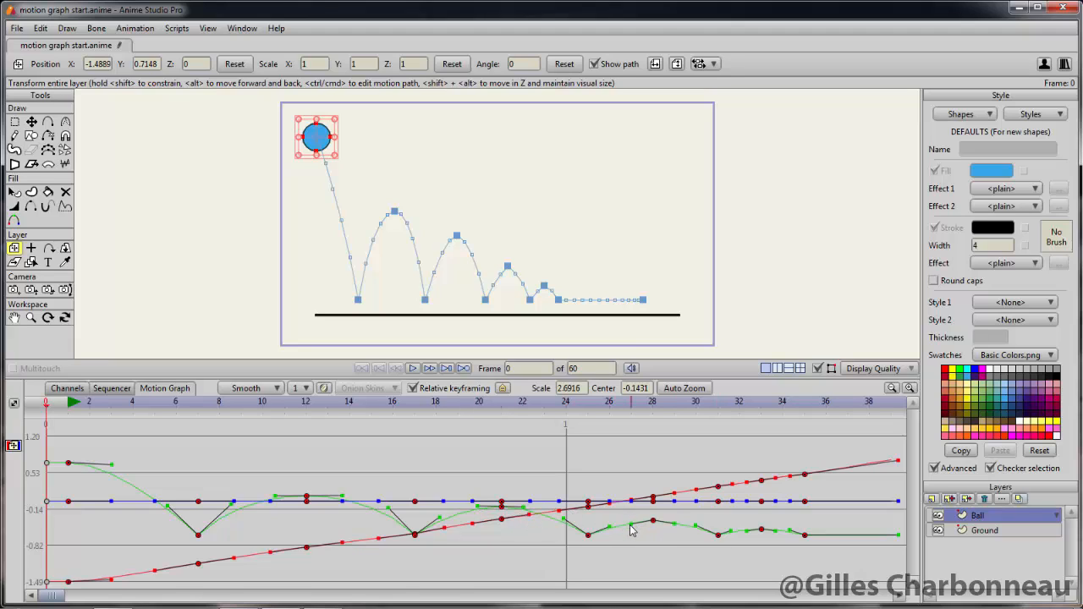
pyautogui.moveTo(631, 529)
pyautogui.mouseDown()
pyautogui.moveTo(642, 522)
pyautogui.moveTo(630, 526)
pyautogui.mouseUp()
pyautogui.moveTo(745, 529); pyautogui.dragTo(769, 532)
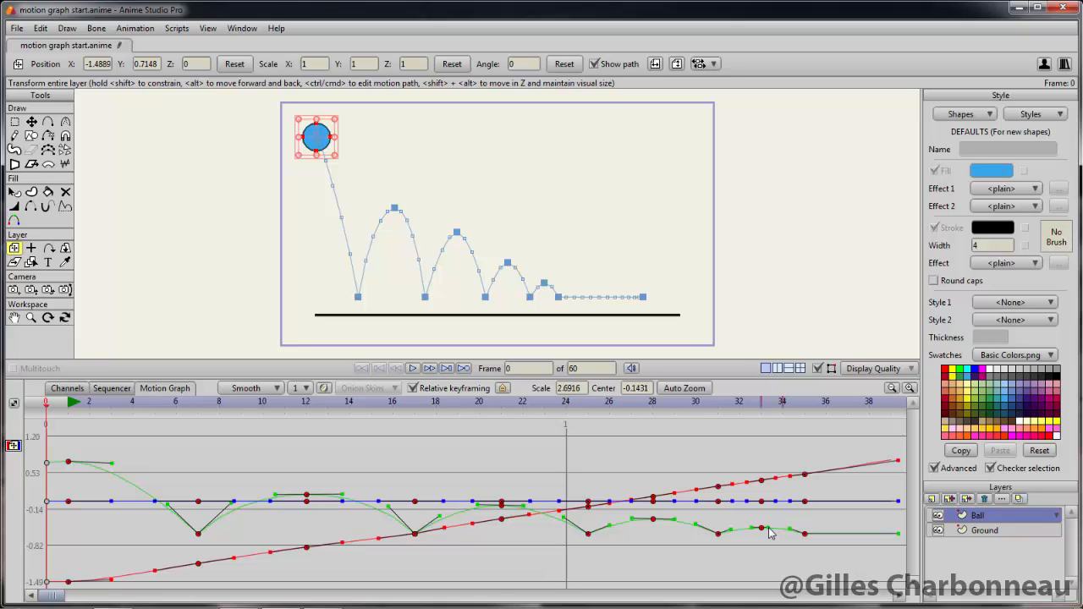
pyautogui.moveTo(769, 531); pyautogui.dragTo(794, 534)
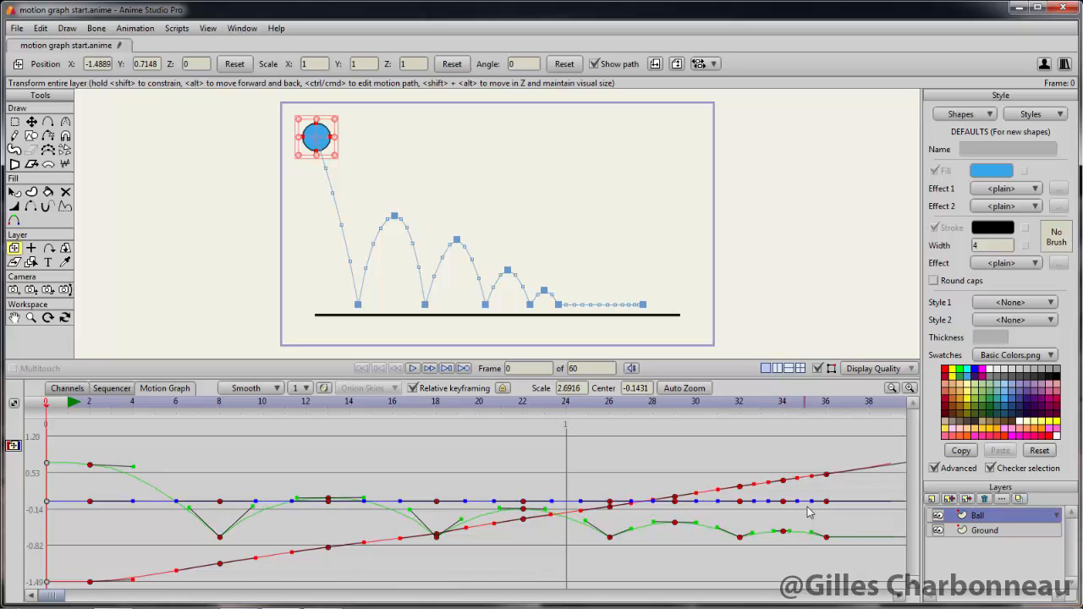
pyautogui.click(809, 513)
pyautogui.moveTo(823, 536); pyautogui.dragTo(776, 533)
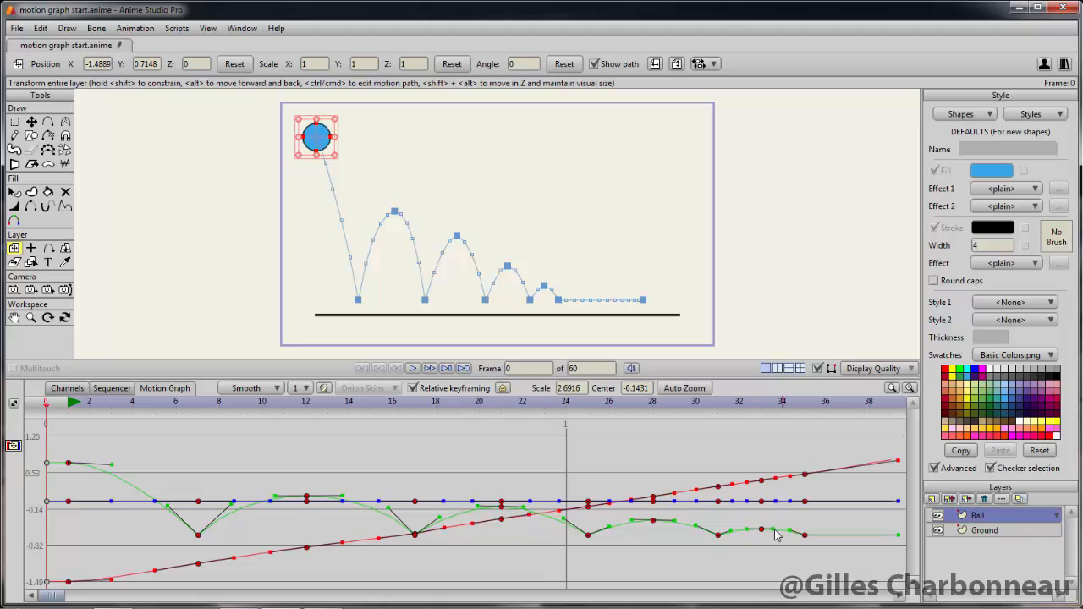
# - Deselect the keyframes, play back the refined bounce, and return to frame 0
pyautogui.click(703, 460)
pyautogui.press('space')
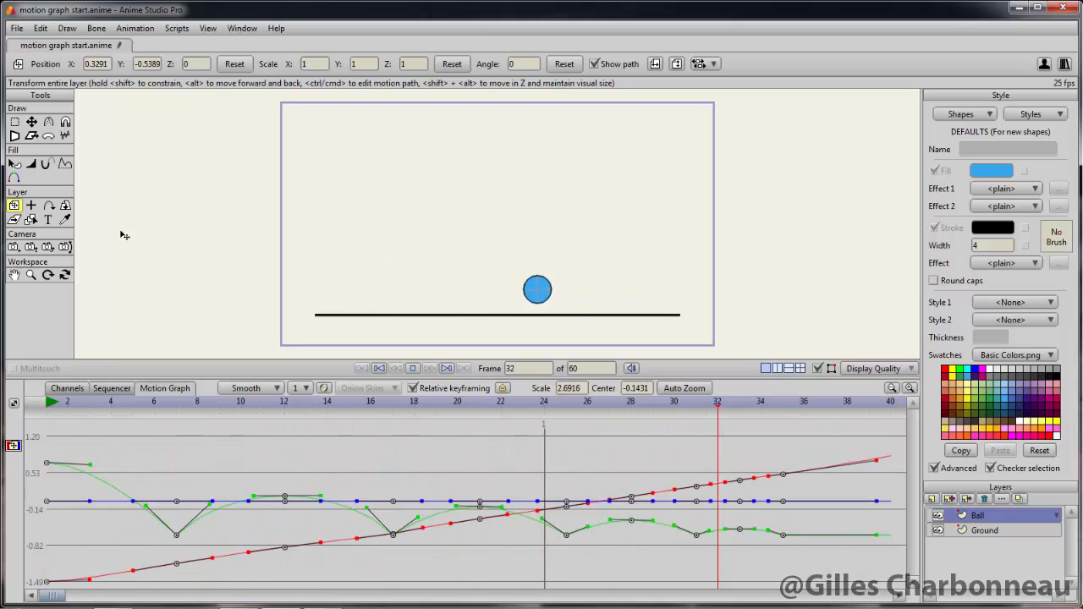
pyautogui.press('space')
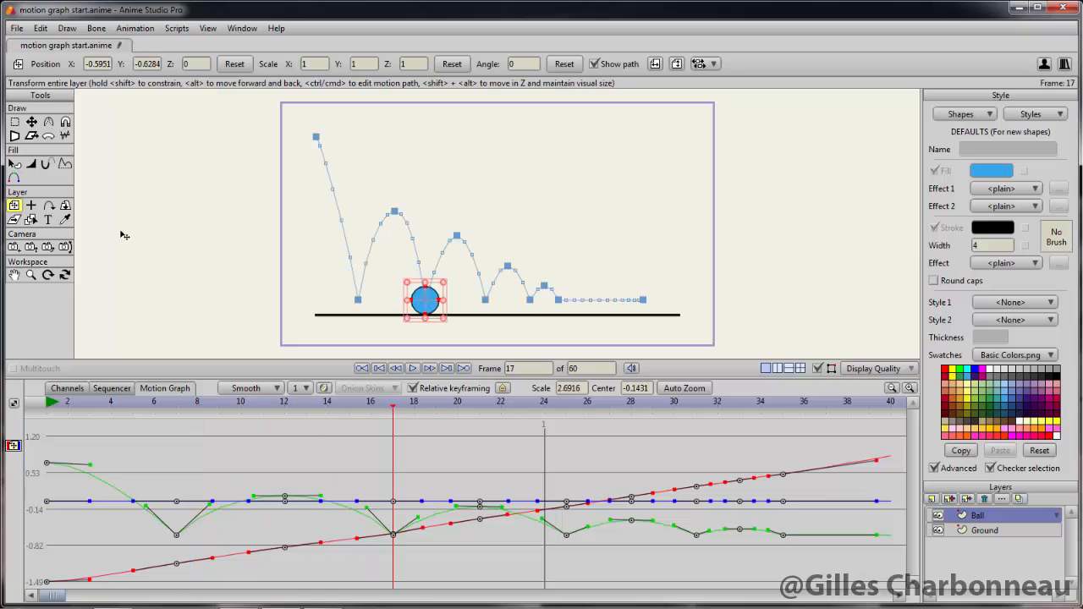
pyautogui.moveTo(209, 429); pyautogui.dragTo(317, 412)
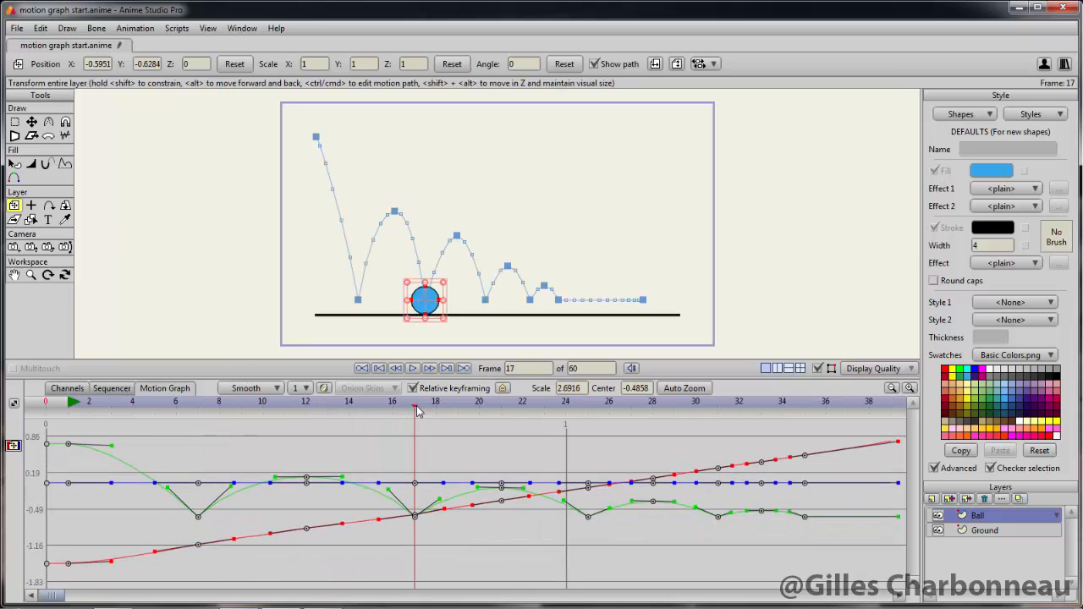
pyautogui.moveTo(414, 410)
pyautogui.mouseDown()
pyautogui.moveTo(47, 416)
pyautogui.moveTo(42, 429)
pyautogui.mouseUp()
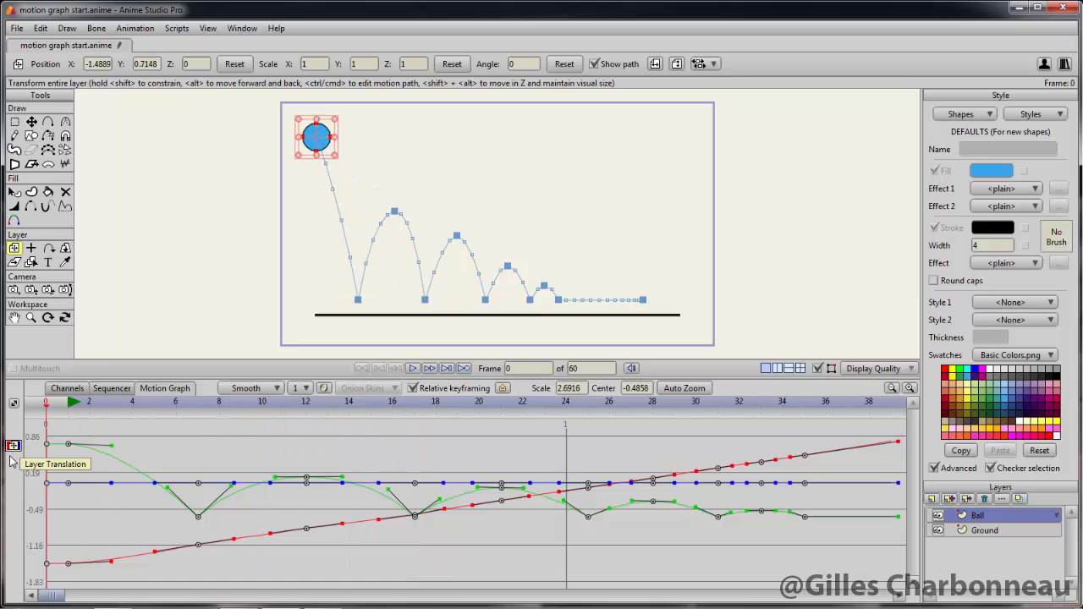
# - Hide the layer translation curves and squash the ball vertically at frame 7 to a Y scale of about 0.73
pyautogui.click(13, 446)
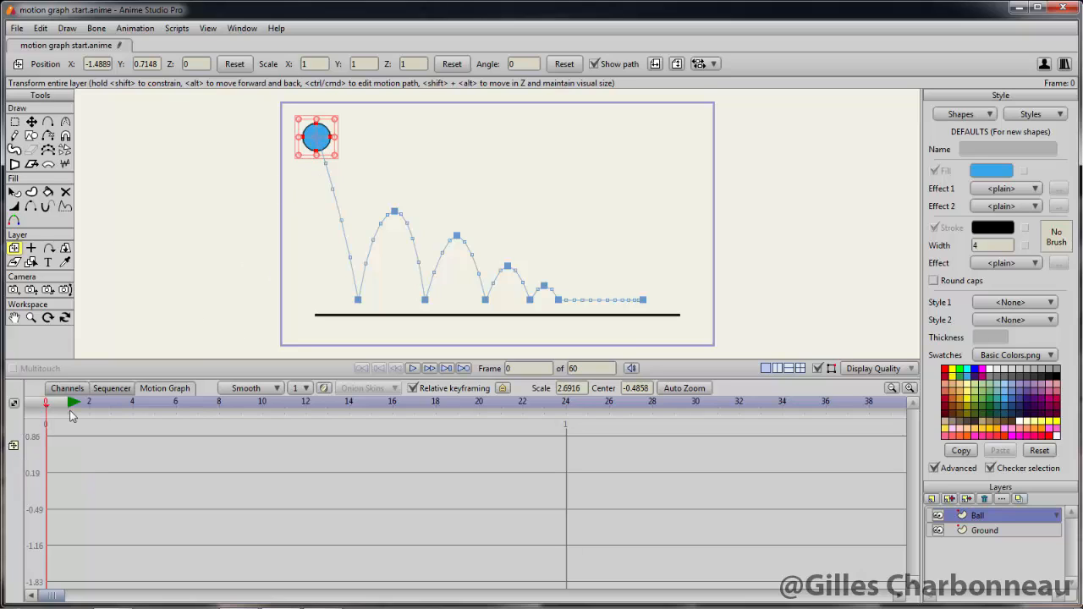
pyautogui.moveTo(50, 410); pyautogui.dragTo(199, 412)
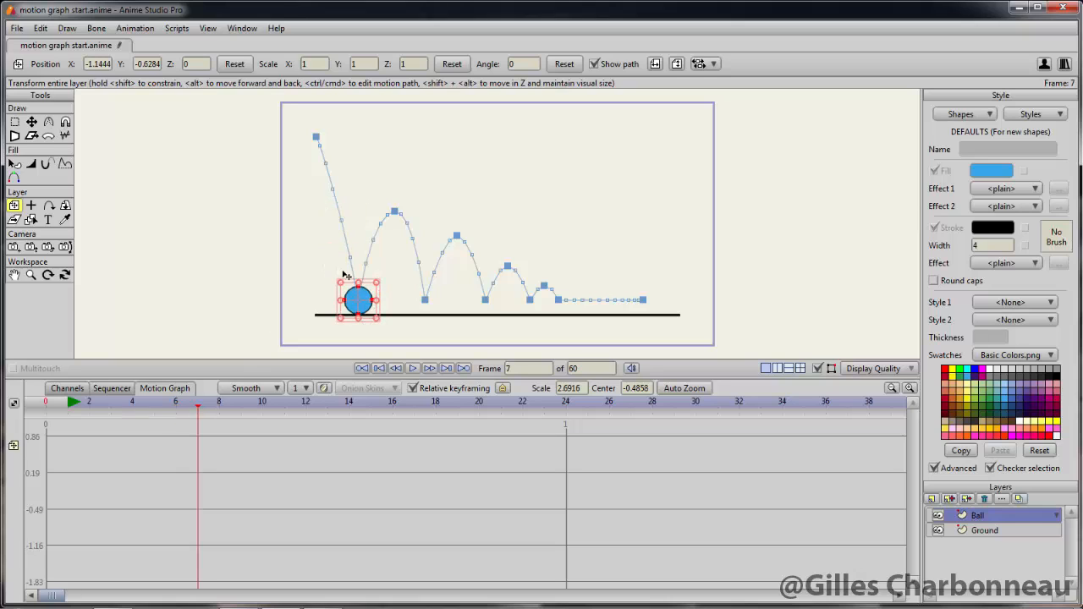
pyautogui.moveTo(358, 286); pyautogui.dragTo(359, 294)
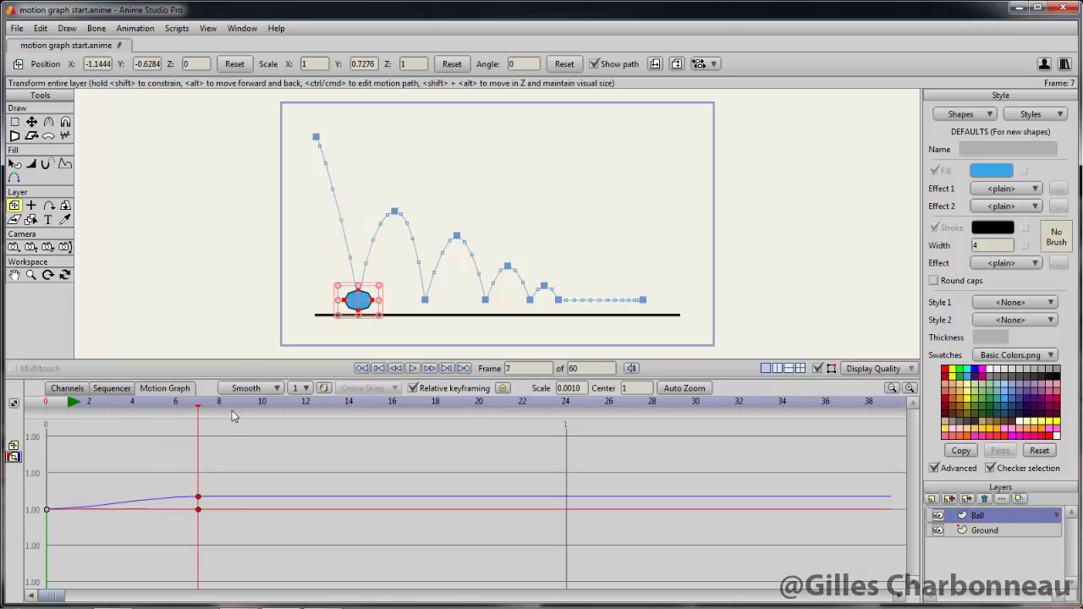
# - Fit the graph to the scale curves and raise the Y scale curve at frame 7 to about 0.86
pyautogui.moveTo(199, 511)
pyautogui.mouseDown()
pyautogui.moveTo(199, 534)
pyautogui.moveTo(198, 508)
pyautogui.mouseUp()
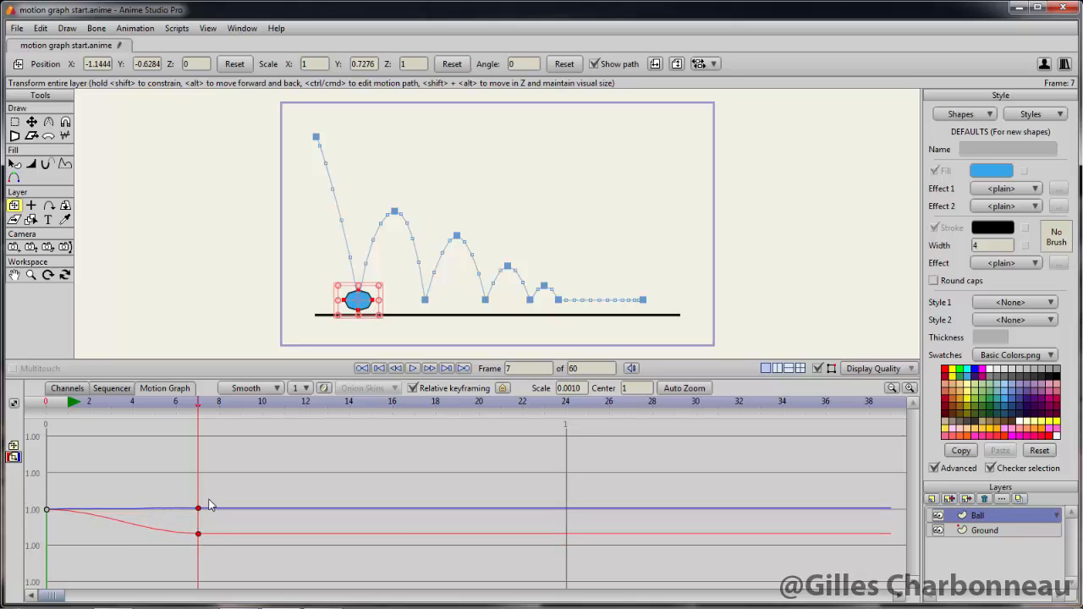
pyautogui.click(684, 388)
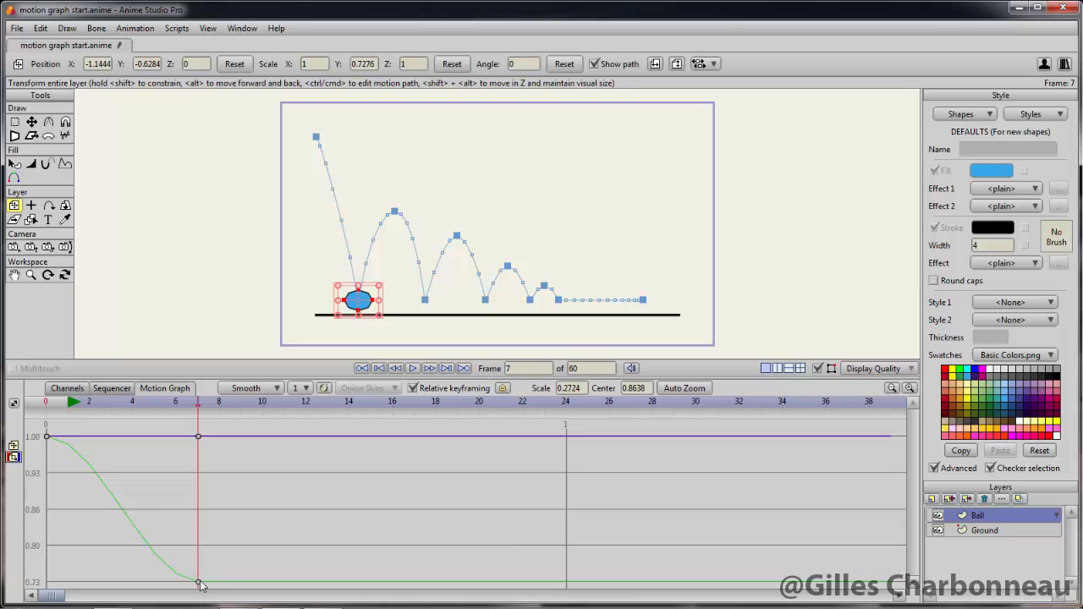
pyautogui.moveTo(198, 580); pyautogui.dragTo(198, 508)
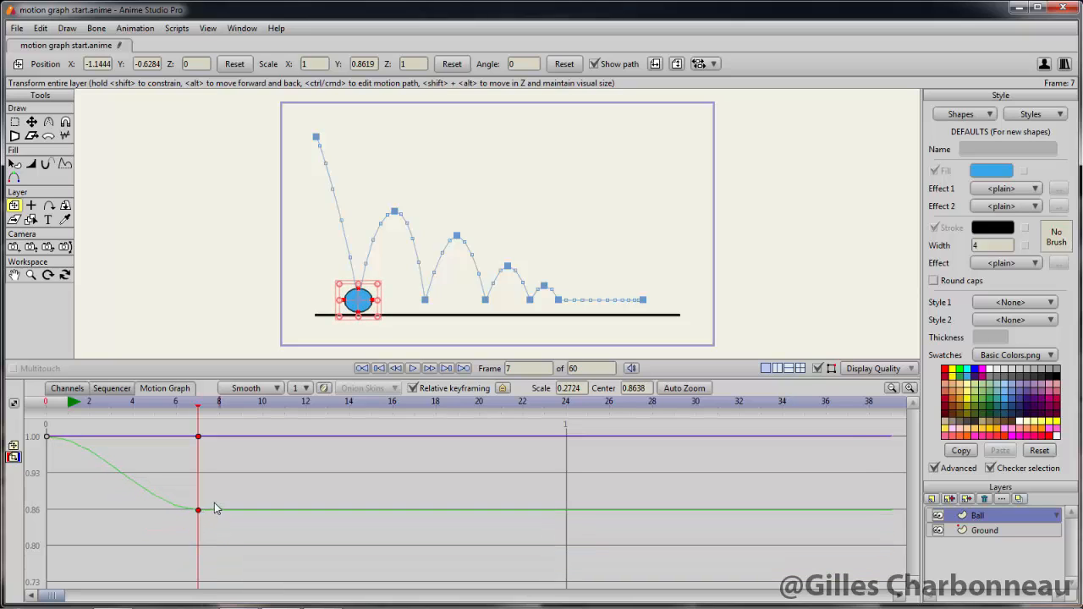
pyautogui.moveTo(256, 471); pyautogui.dragTo(248, 558)
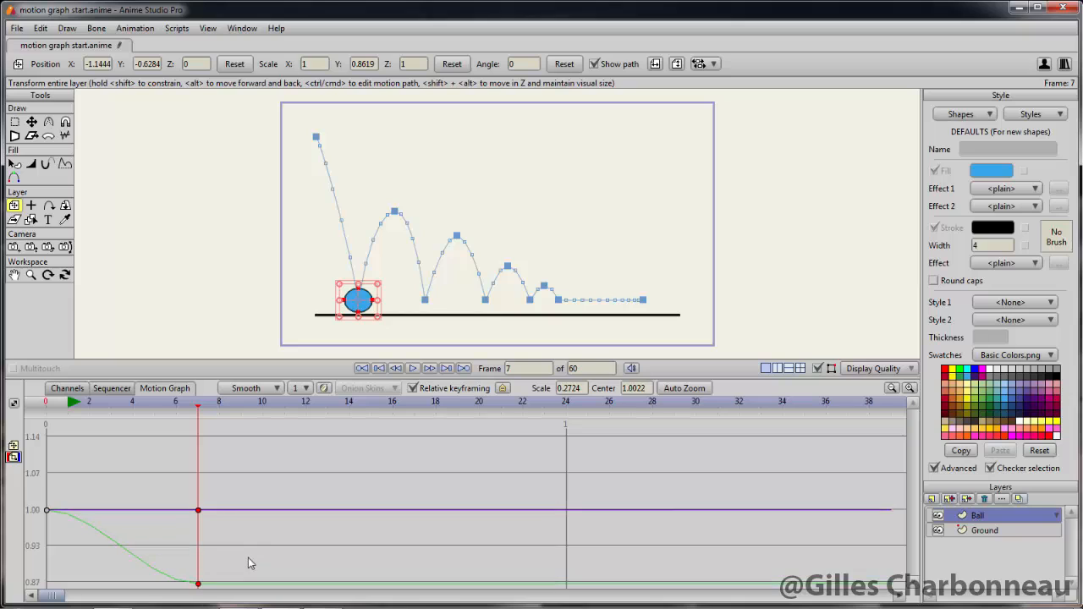
pyautogui.click(682, 387)
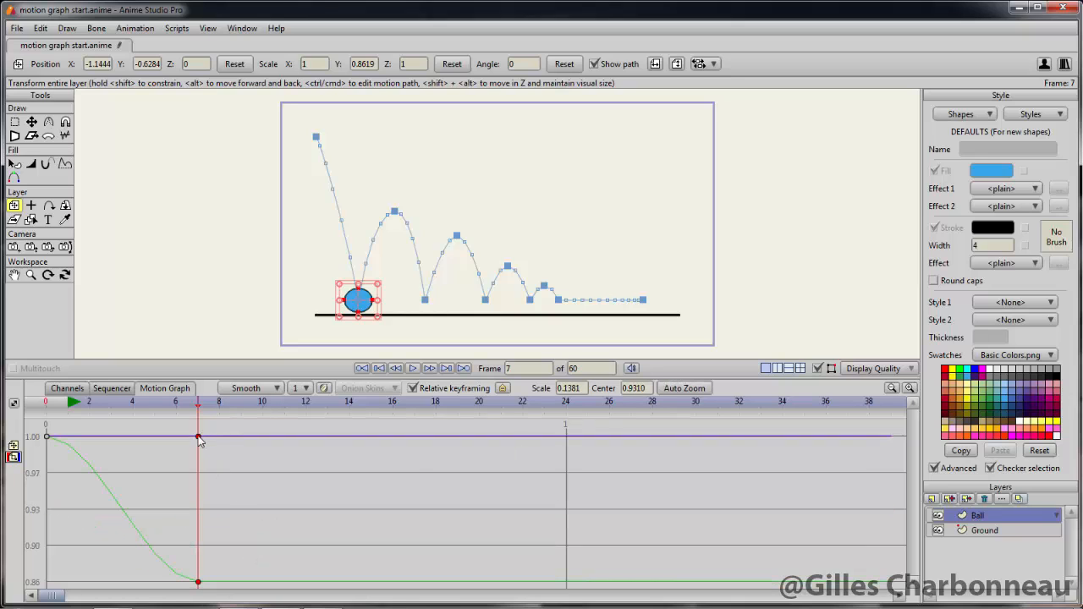
# - Strengthen the squash at frame 7 by raising the X scale curve to about 1.34 and lowering Y to about 0.67
pyautogui.moveTo(199, 437); pyautogui.dragTo(199, 461)
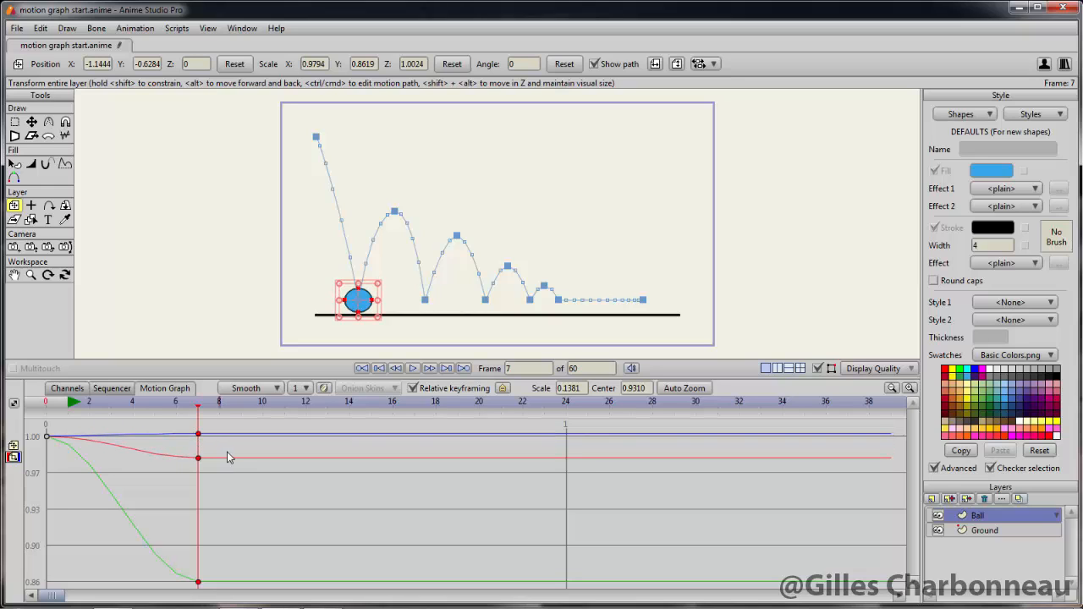
pyautogui.scroll(2, 292, 505)
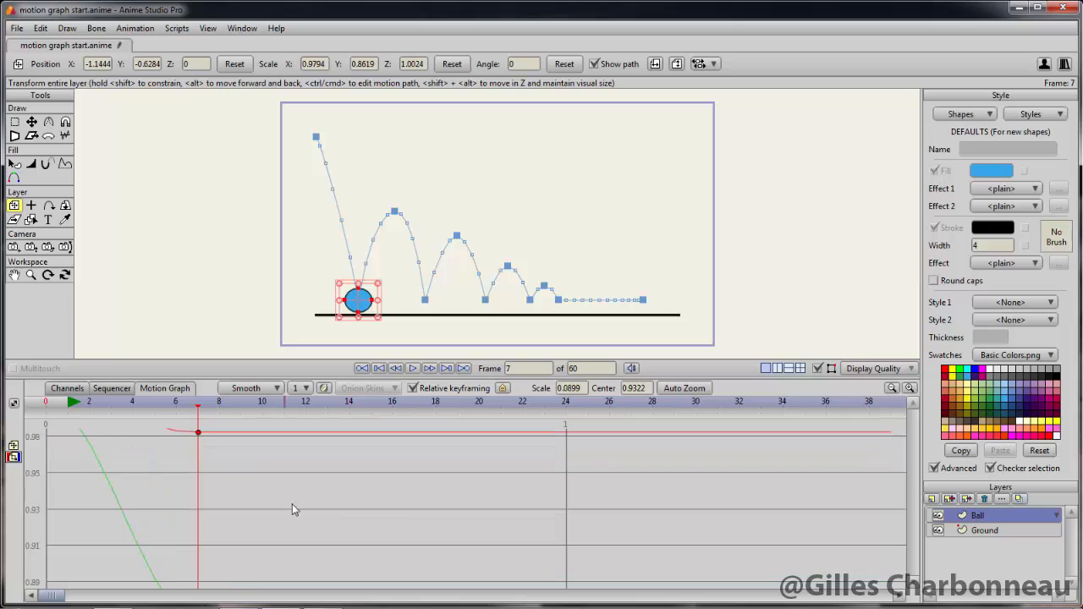
pyautogui.scroll(-7, 293, 505)
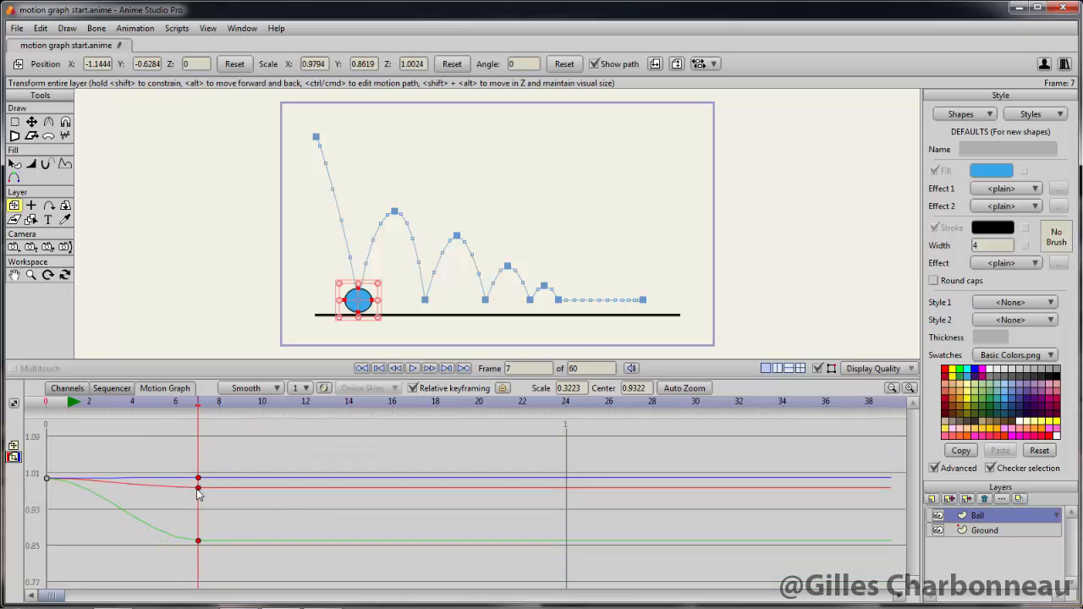
pyautogui.moveTo(198, 488); pyautogui.dragTo(199, 436)
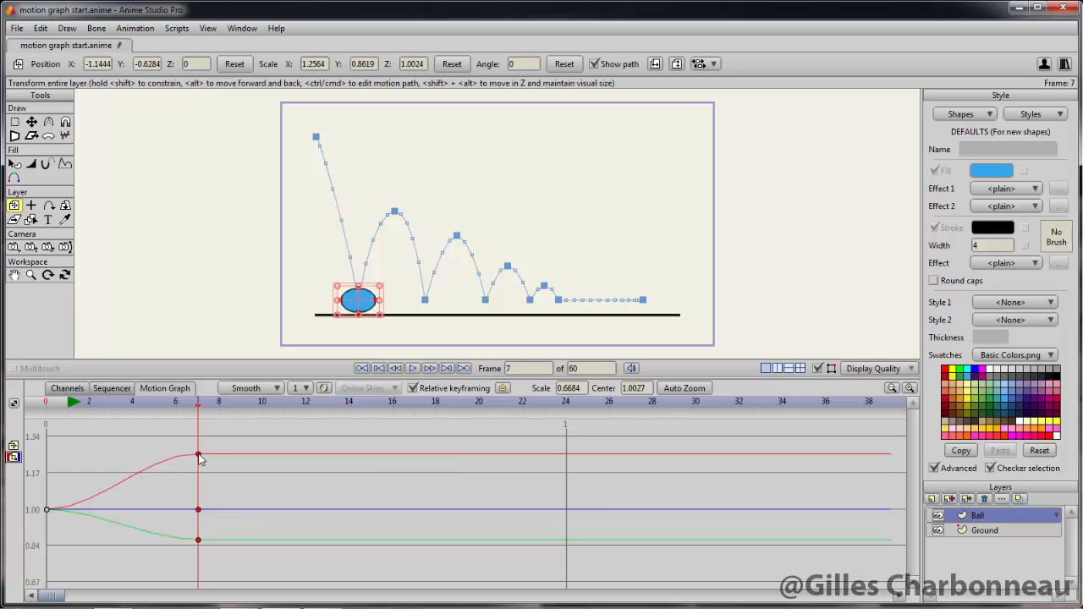
pyautogui.moveTo(199, 453); pyautogui.dragTo(201, 435)
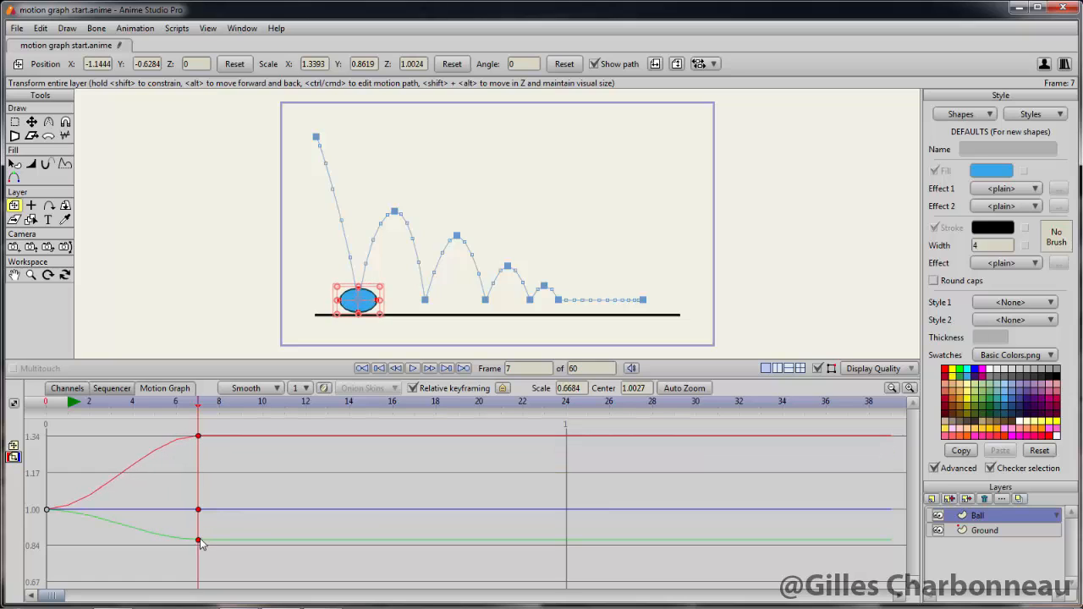
pyautogui.moveTo(201, 542); pyautogui.dragTo(194, 585)
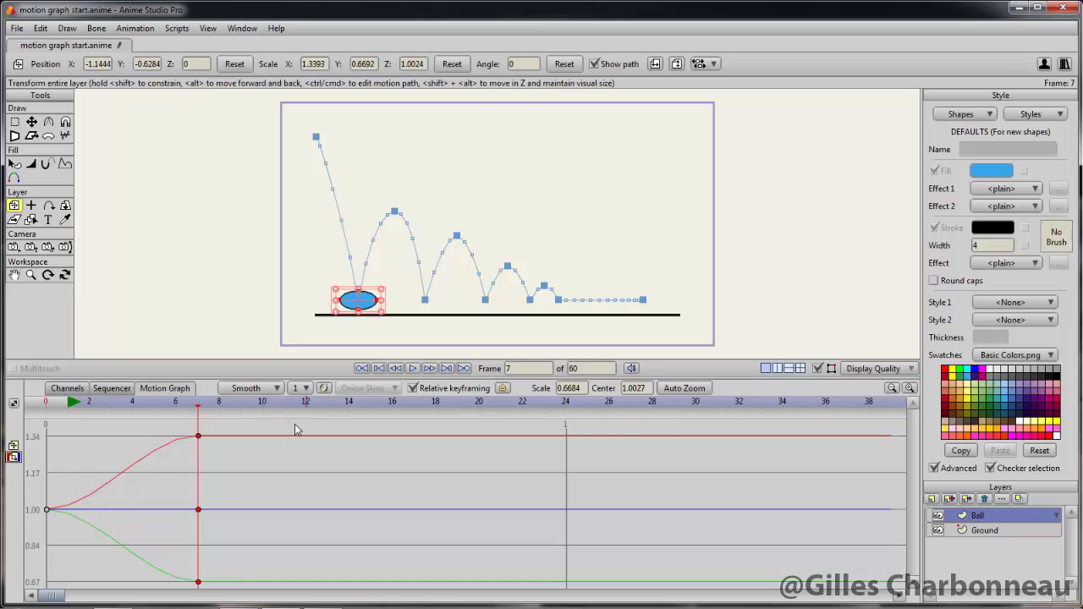
# - Add scale keyframes at frame 1 and bring the X and Y curves there to about 1.00
pyautogui.moveTo(197, 410); pyautogui.dragTo(72, 426)
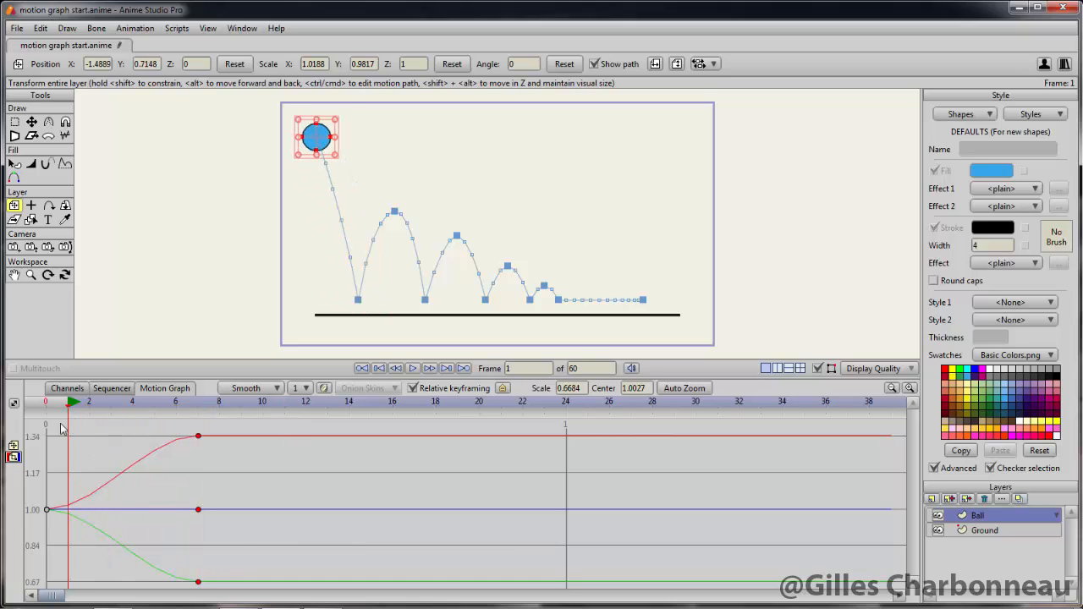
pyautogui.rightClick(70, 482)
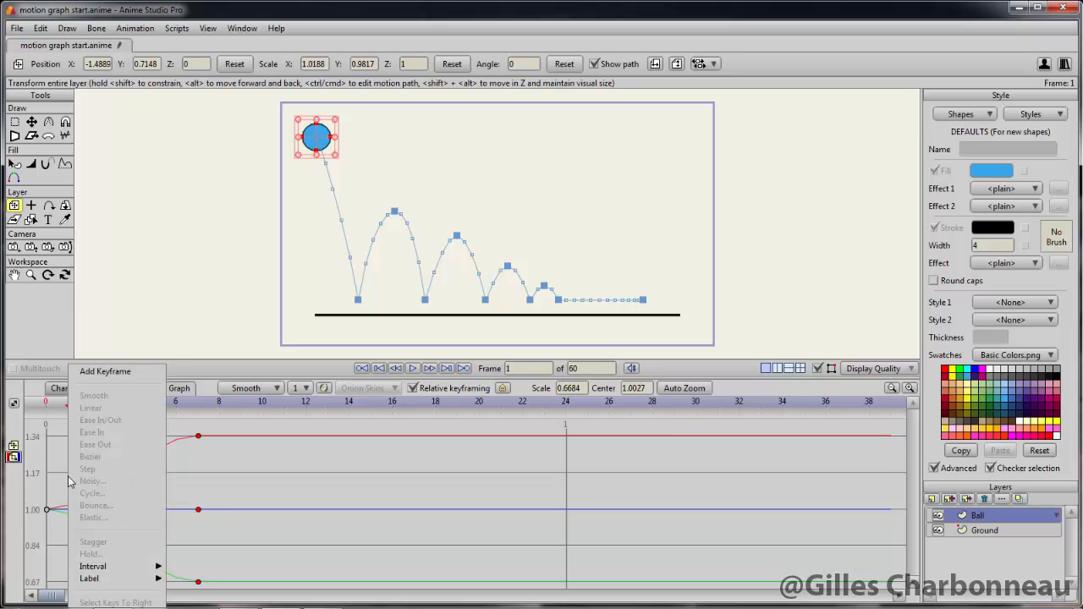
pyautogui.click(106, 371)
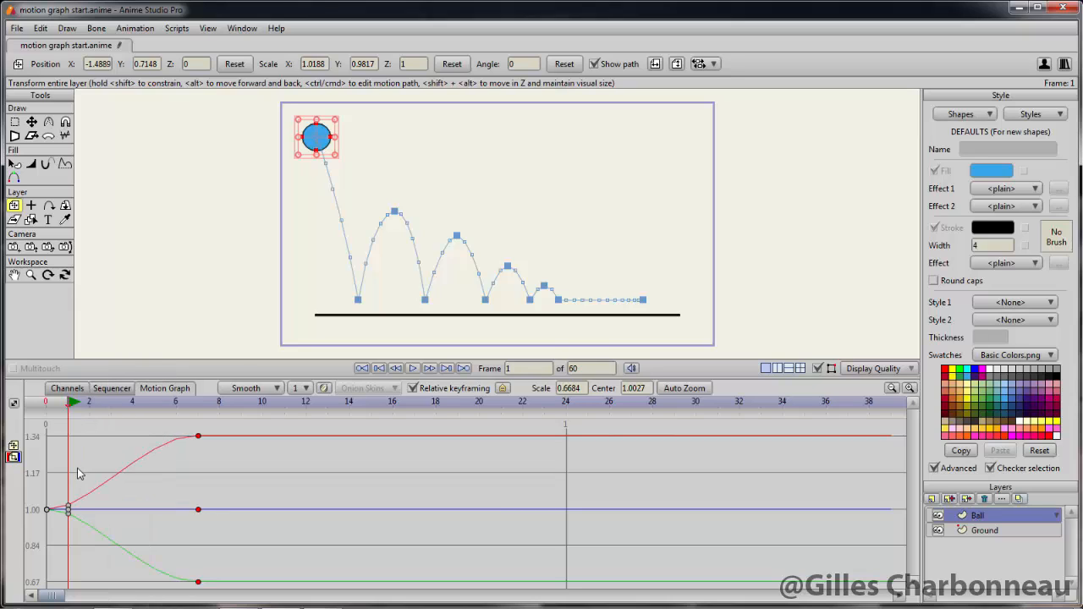
pyautogui.moveTo(69, 508); pyautogui.dragTo(73, 516)
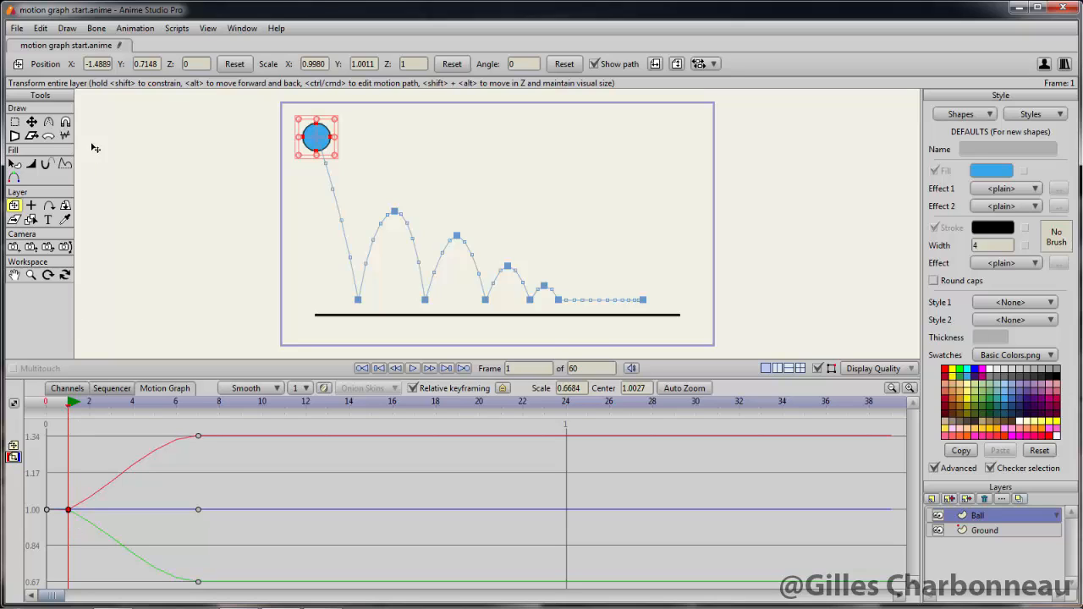
# - Copy the ball's round-shape scale keyframes from frame 1 and paste them at the bounce peak on frame 12
pyautogui.click(41, 28)
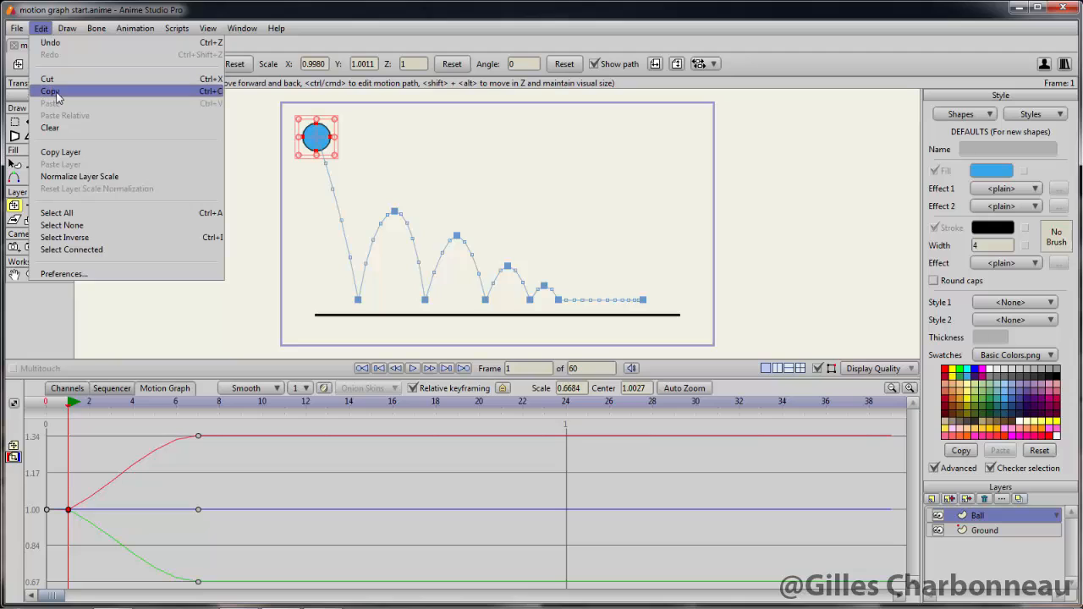
pyautogui.click(51, 91)
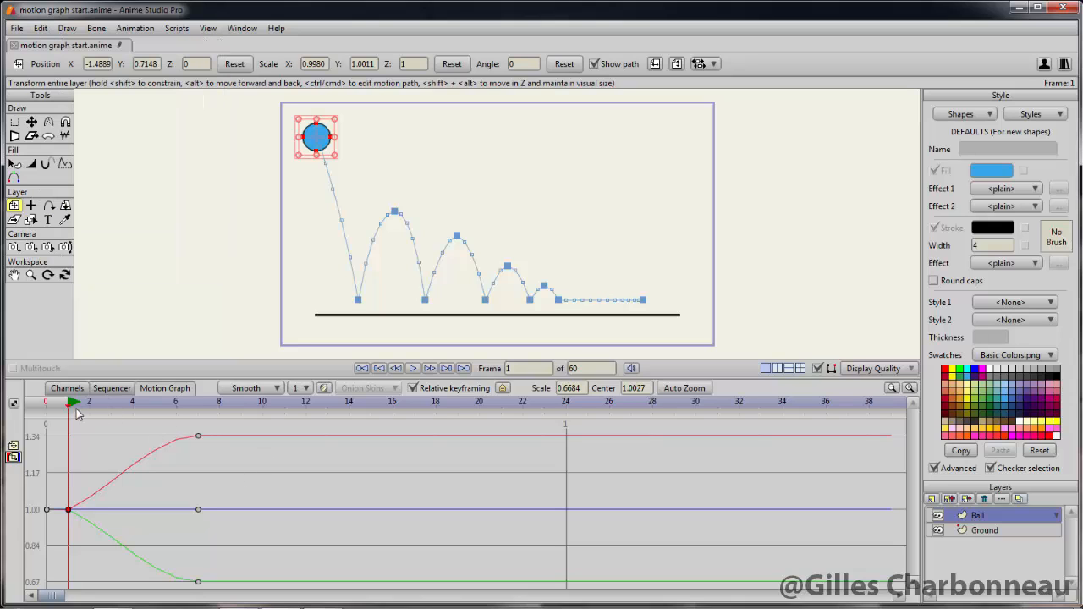
pyautogui.moveTo(72, 411); pyautogui.dragTo(408, 460)
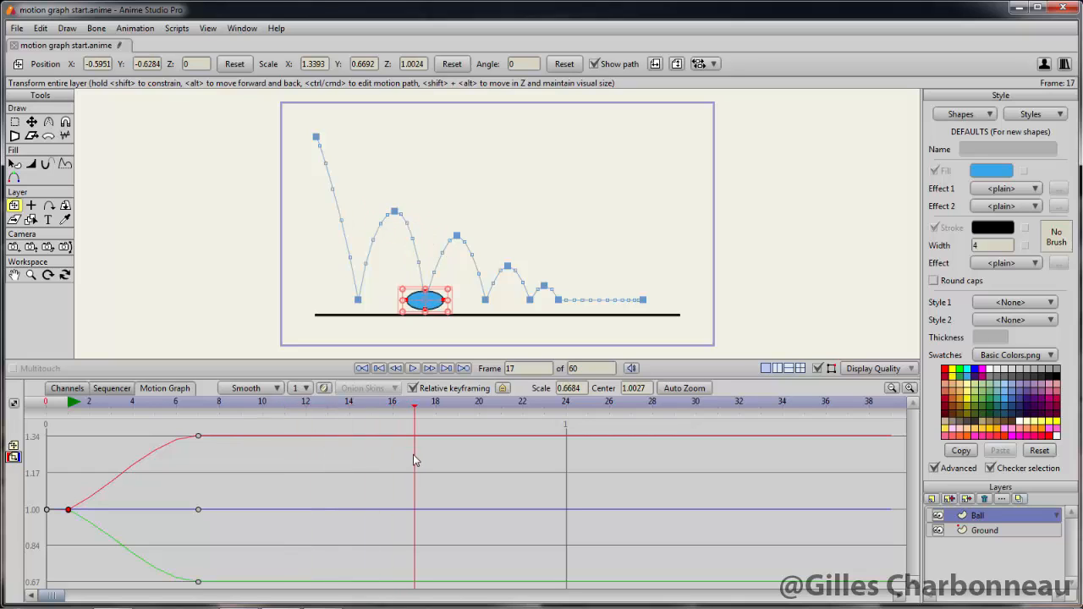
pyautogui.moveTo(413, 461); pyautogui.dragTo(315, 455)
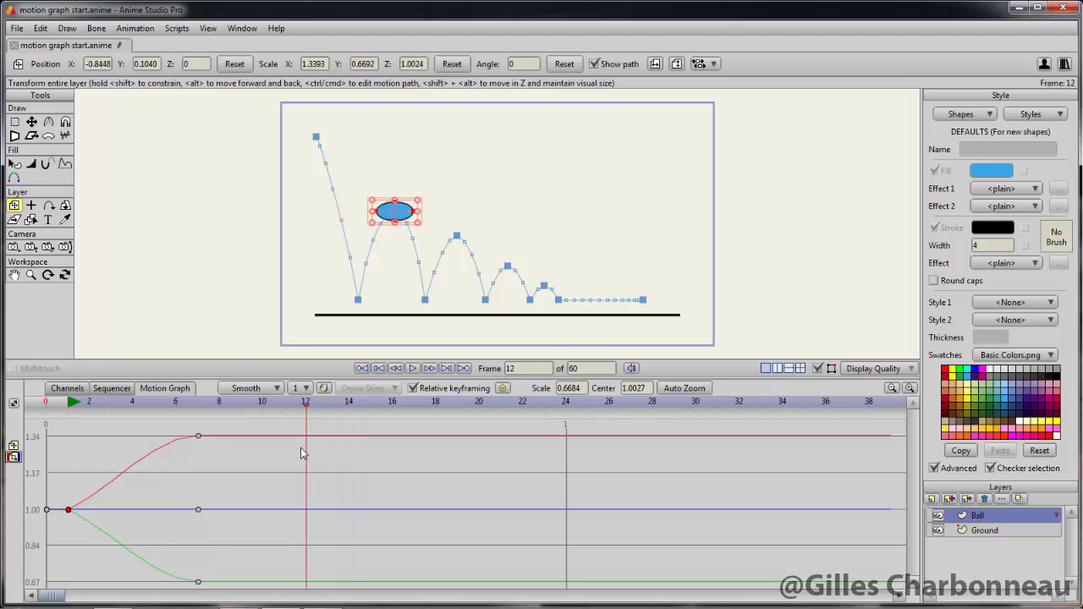
pyautogui.click(41, 28)
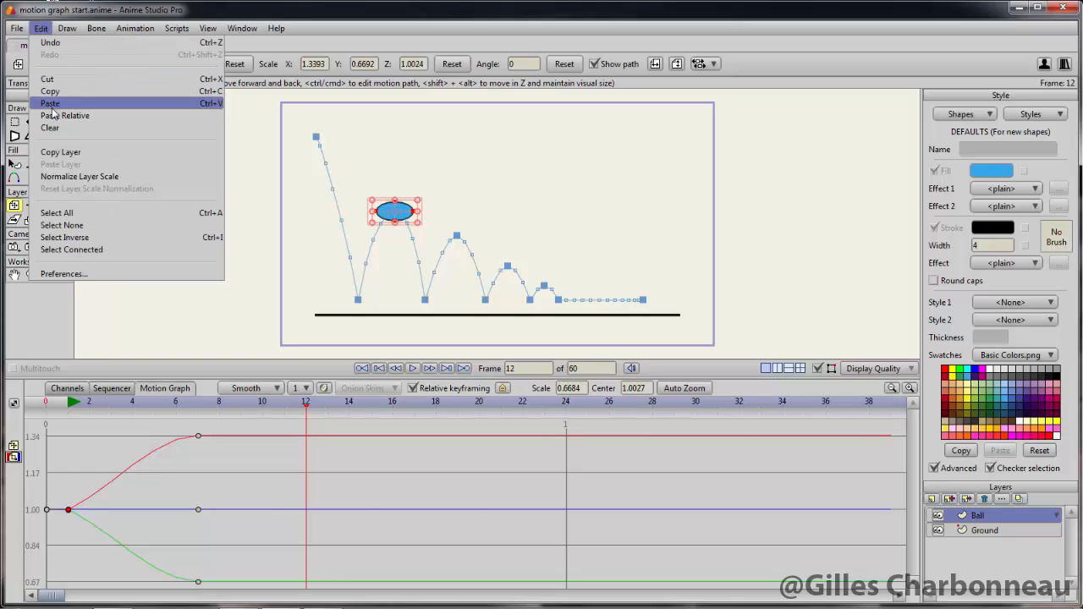
pyautogui.click(51, 103)
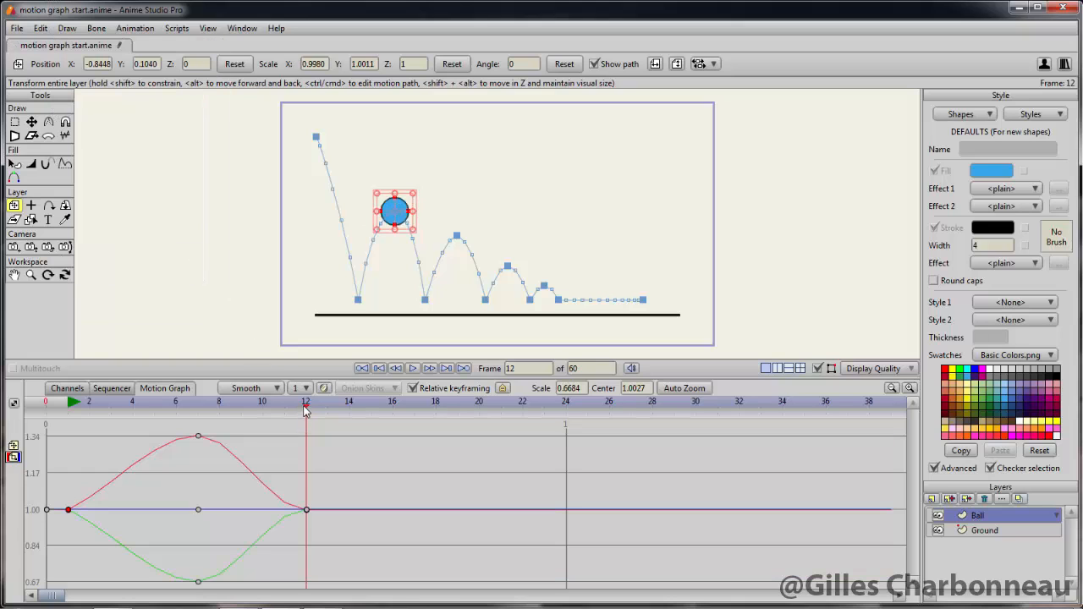
# - Paste the round-shape scale keyframes at the remaining bounce peaks on frames 21, 28 and 33
pyautogui.moveTo(306, 410); pyautogui.dragTo(501, 433)
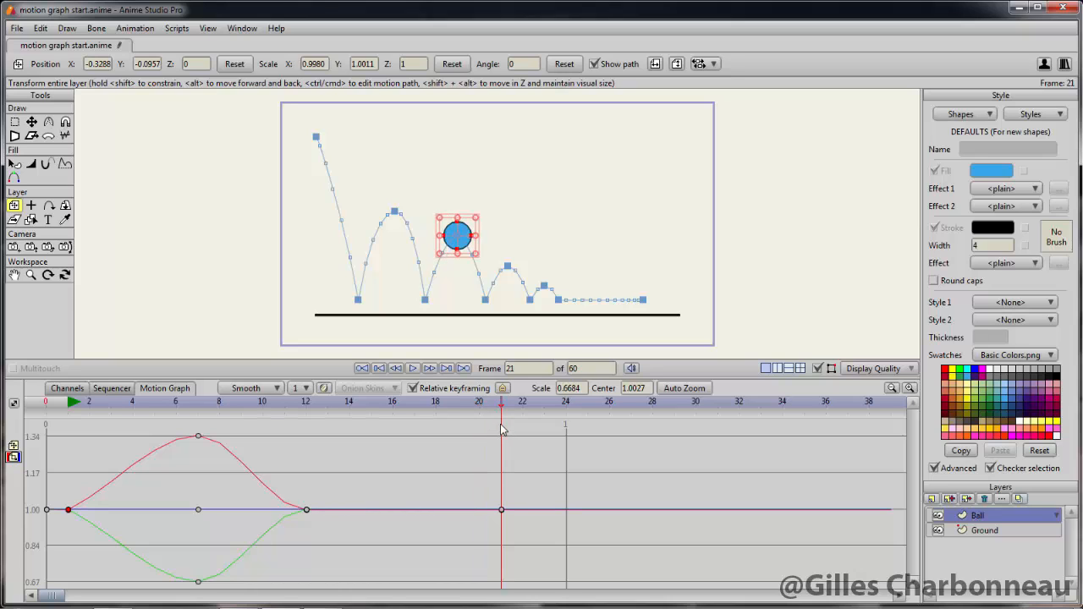
pyautogui.moveTo(501, 411); pyautogui.dragTo(648, 415)
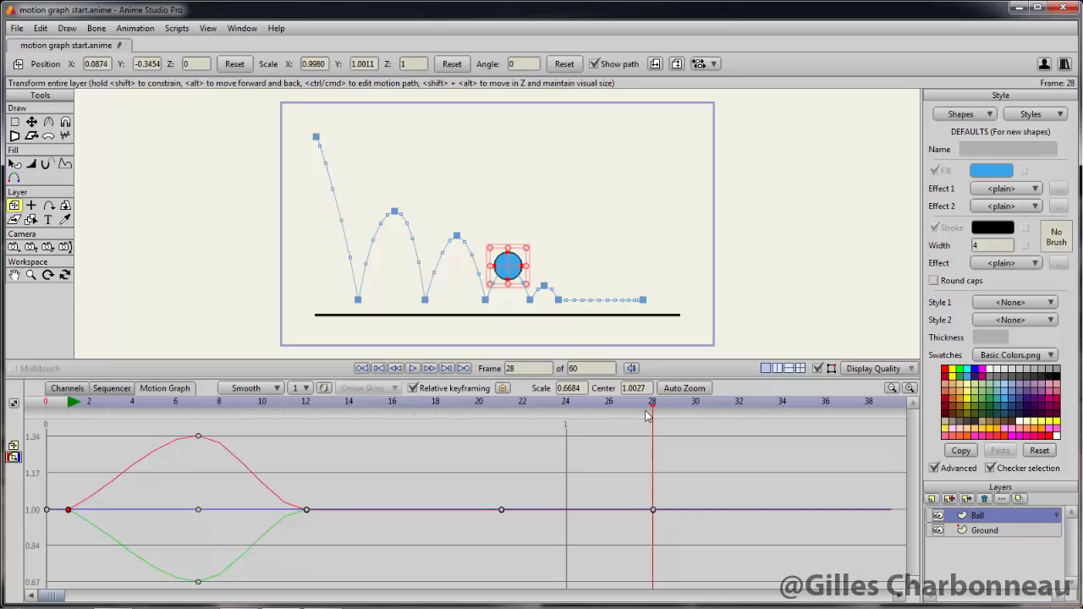
pyautogui.moveTo(672, 412); pyautogui.dragTo(760, 420)
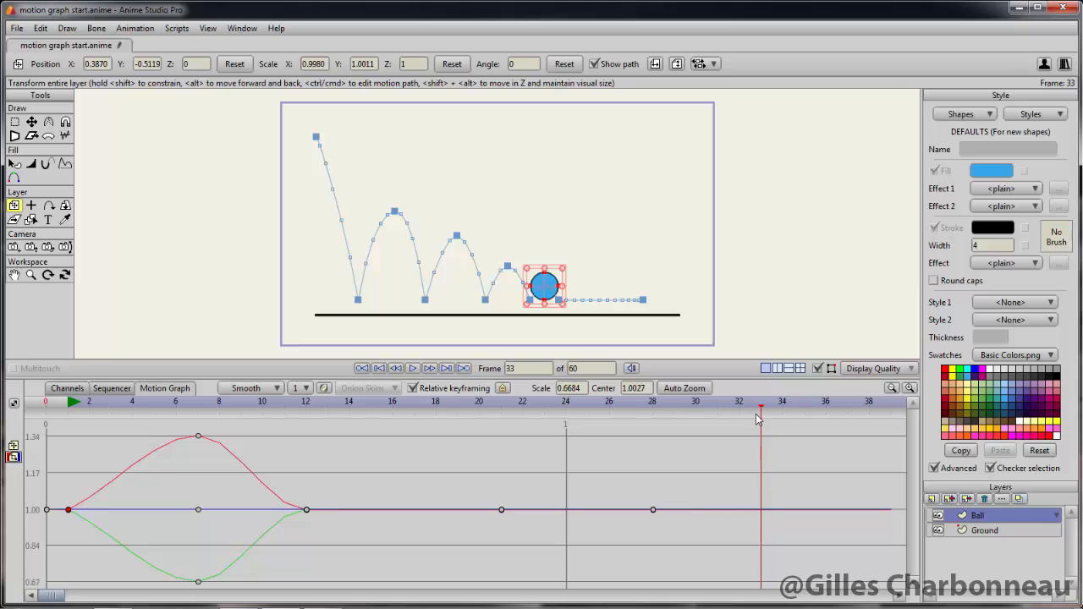
# - Copy the squash scale keyframes from frame 7 and paste them at the ground impacts on frames 17, 25 and 31
pyautogui.moveTo(759, 412); pyautogui.dragTo(424, 456)
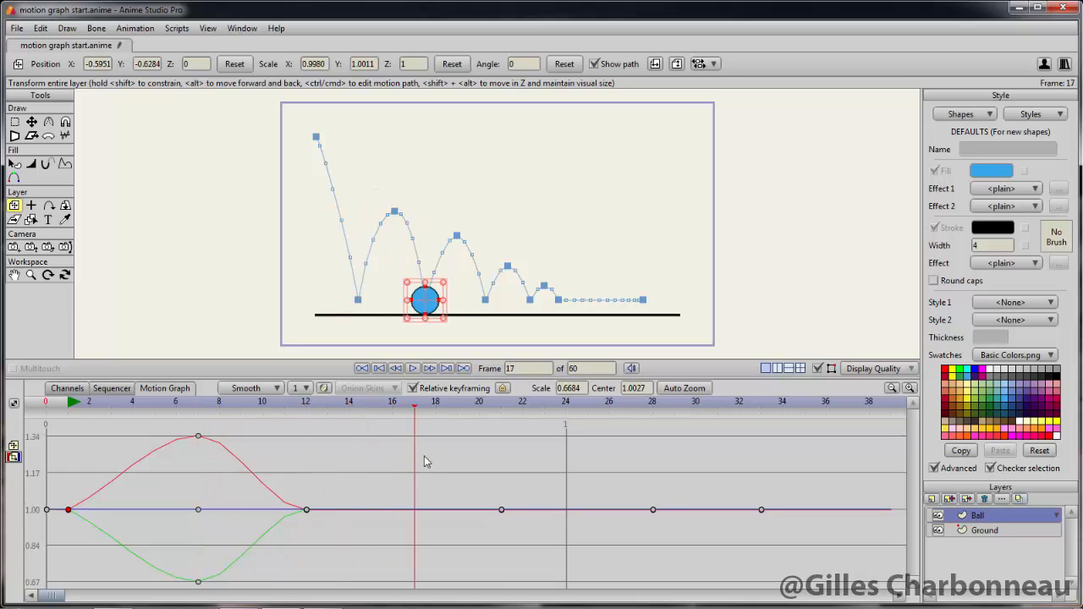
pyautogui.moveTo(179, 424); pyautogui.dragTo(221, 594)
pyautogui.hotkey('ctrl', 'c')
pyautogui.hotkey('ctrl', 'v')
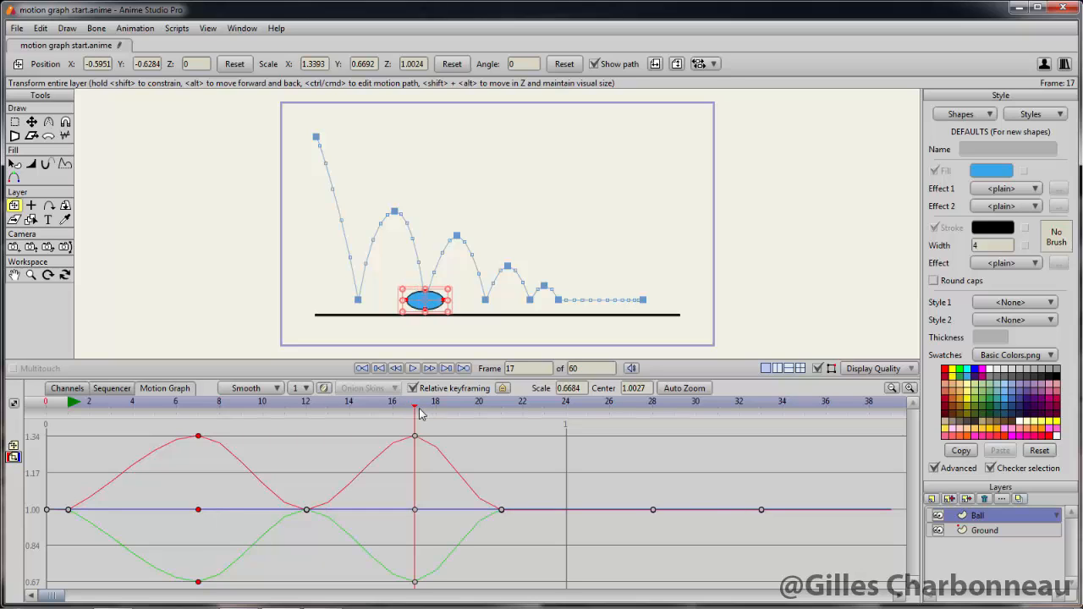
pyautogui.moveTo(414, 409); pyautogui.dragTo(593, 457)
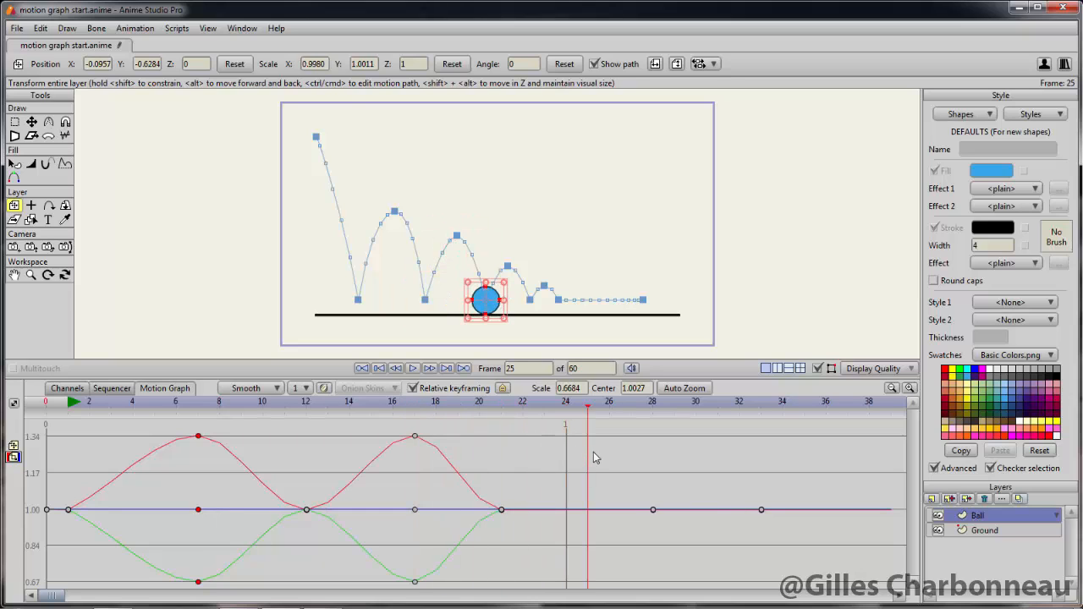
pyautogui.hotkey('ctrl', 'v')
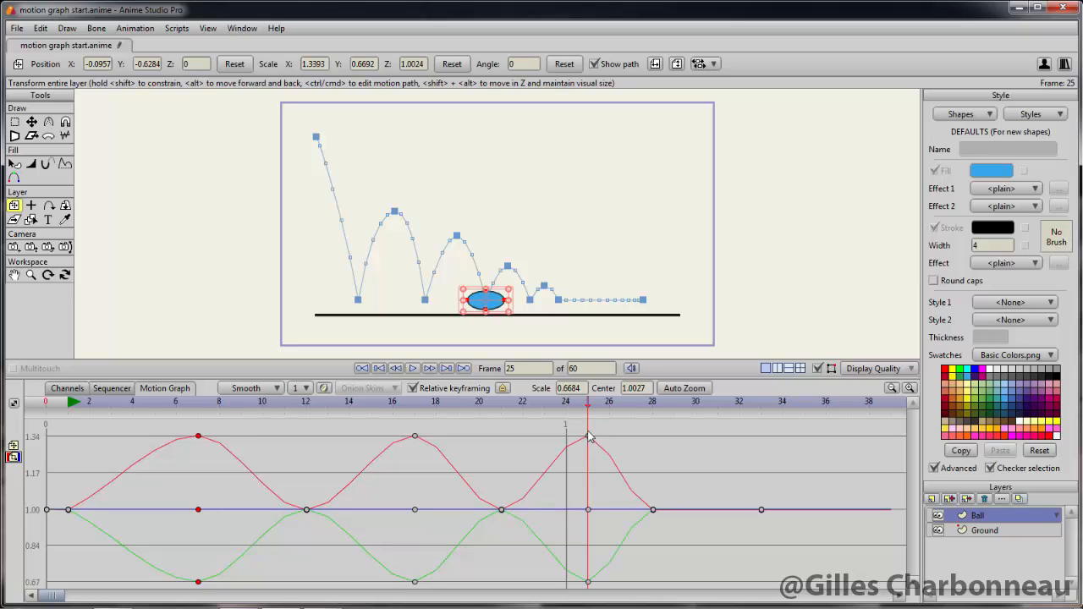
pyautogui.click(588, 438)
pyautogui.hotkey('ctrl', 'z')
pyautogui.moveTo(590, 409); pyautogui.dragTo(713, 427)
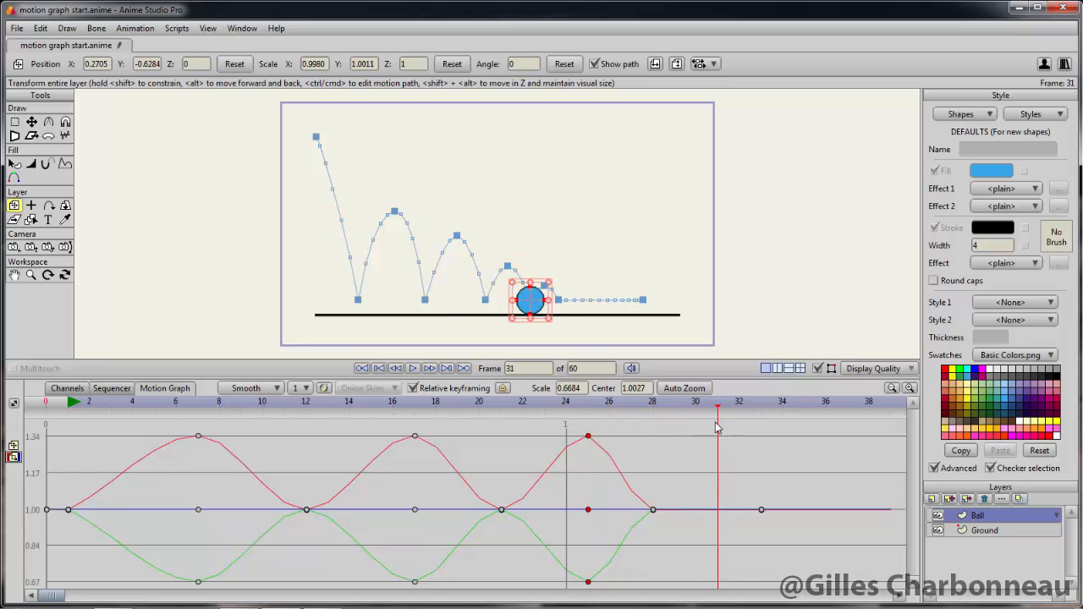
pyautogui.hotkey('ctrl', 'v')
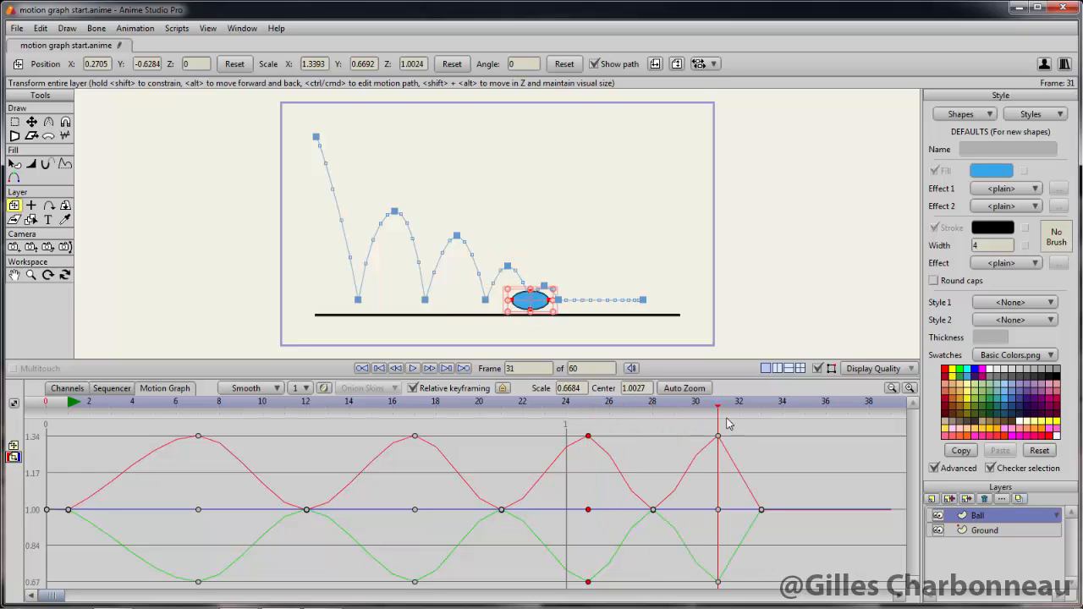
# - Play back the animation from frame 0 to check the squash at each impact
pyautogui.moveTo(717, 411); pyautogui.dragTo(807, 420)
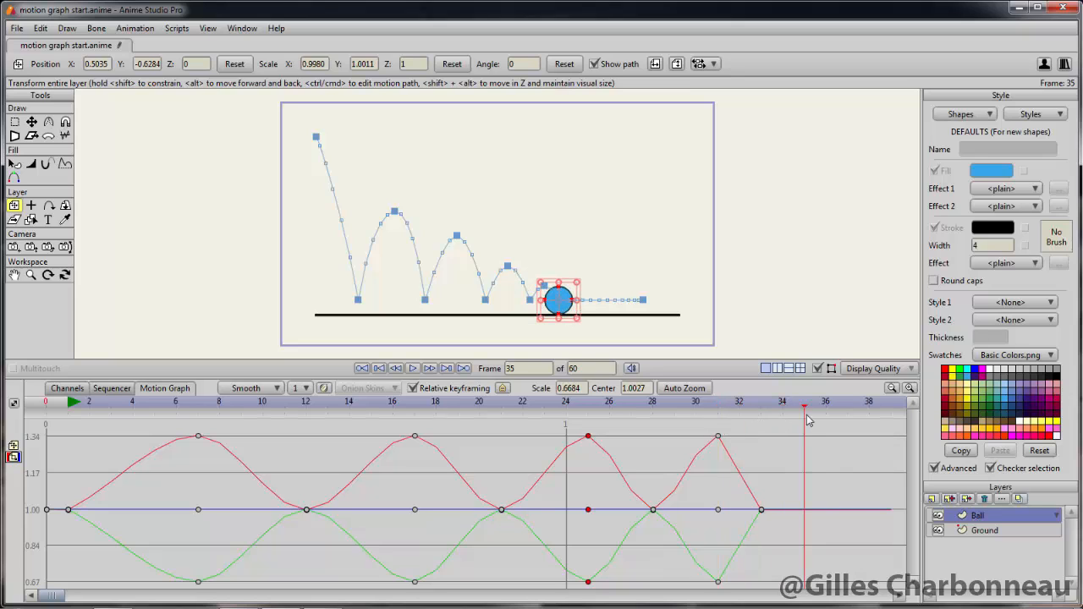
pyautogui.moveTo(808, 420); pyautogui.dragTo(22, 368)
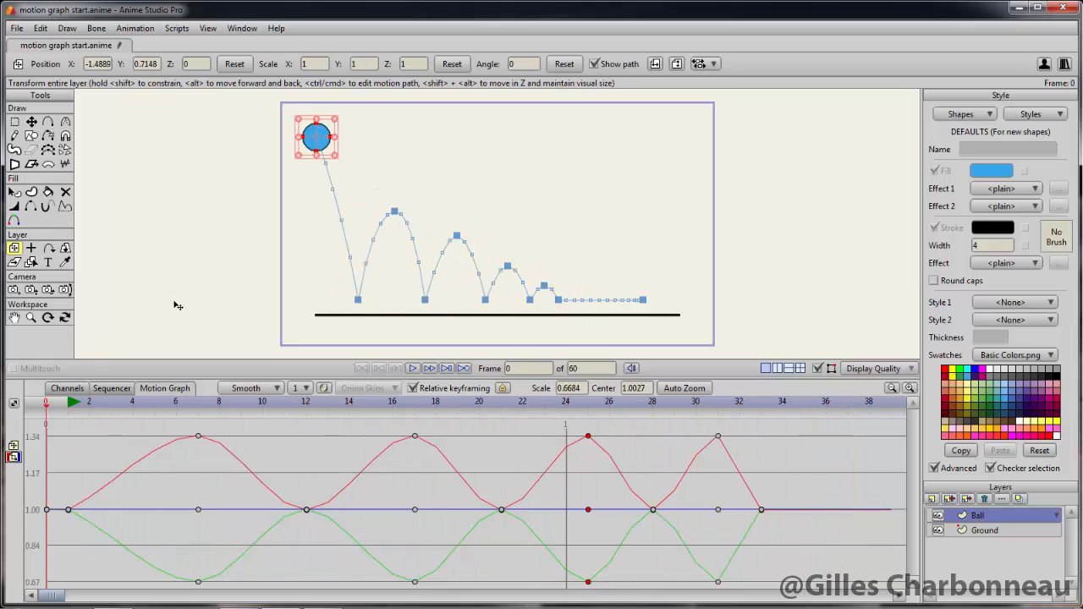
pyautogui.press('space')
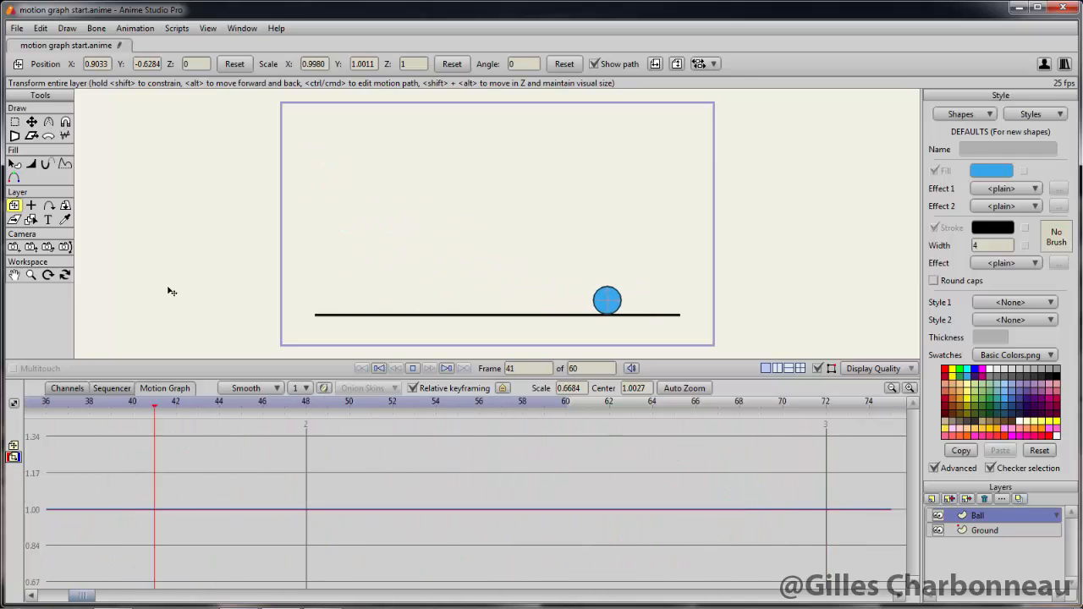
pyautogui.press('space')
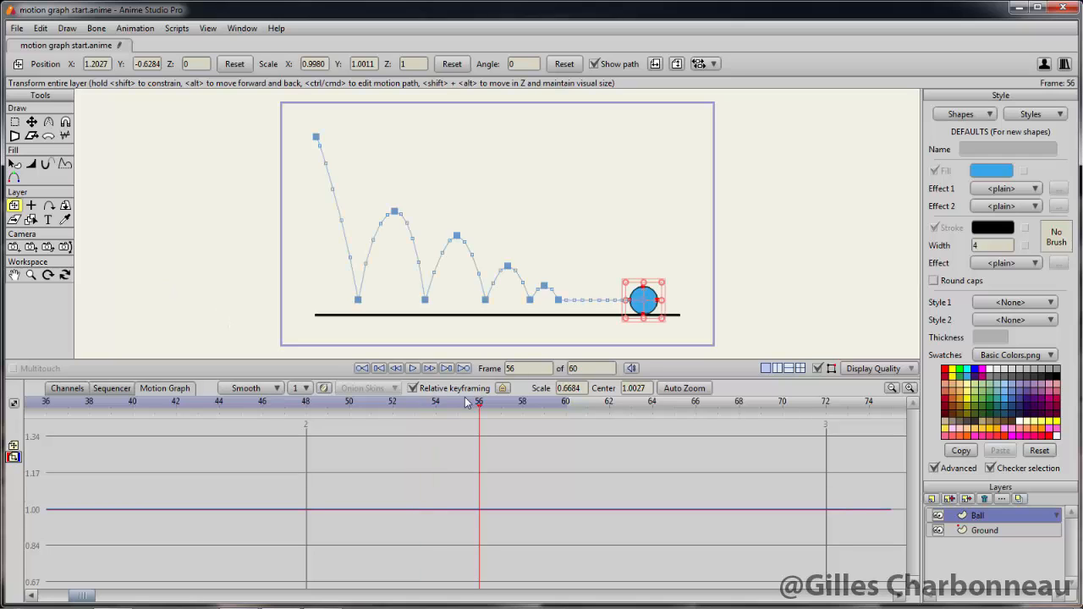
# - Soften the squash at frame 17 by lowering the X scale curve to about 1.26 and raising Y to about 0.75
pyautogui.moveTo(187, 458); pyautogui.dragTo(861, 464)
pyautogui.moveTo(448, 455); pyautogui.dragTo(597, 451)
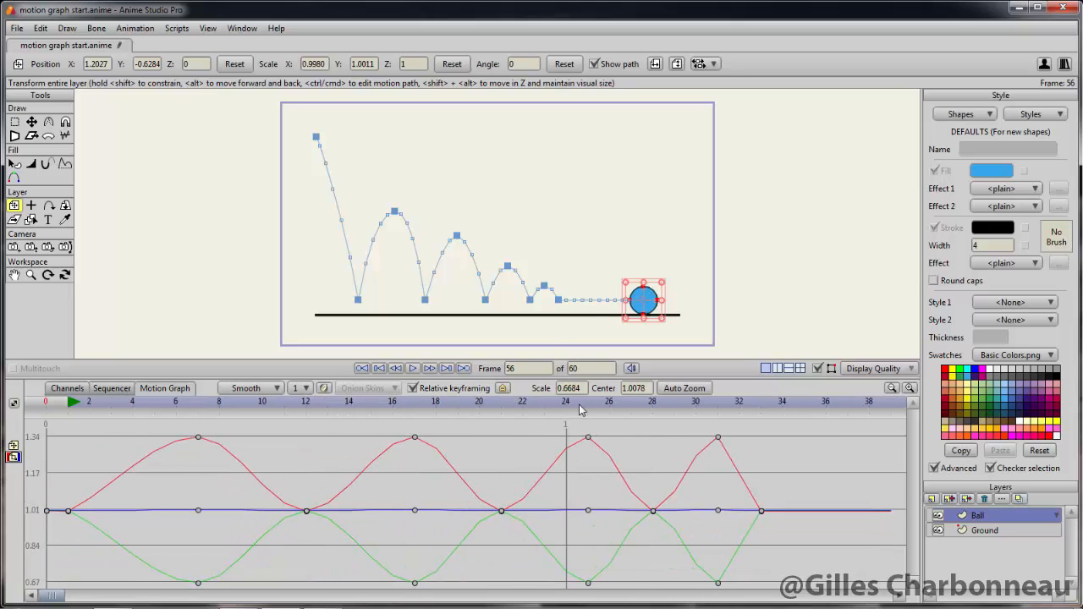
pyautogui.moveTo(737, 406); pyautogui.dragTo(675, 411)
pyautogui.click(415, 408)
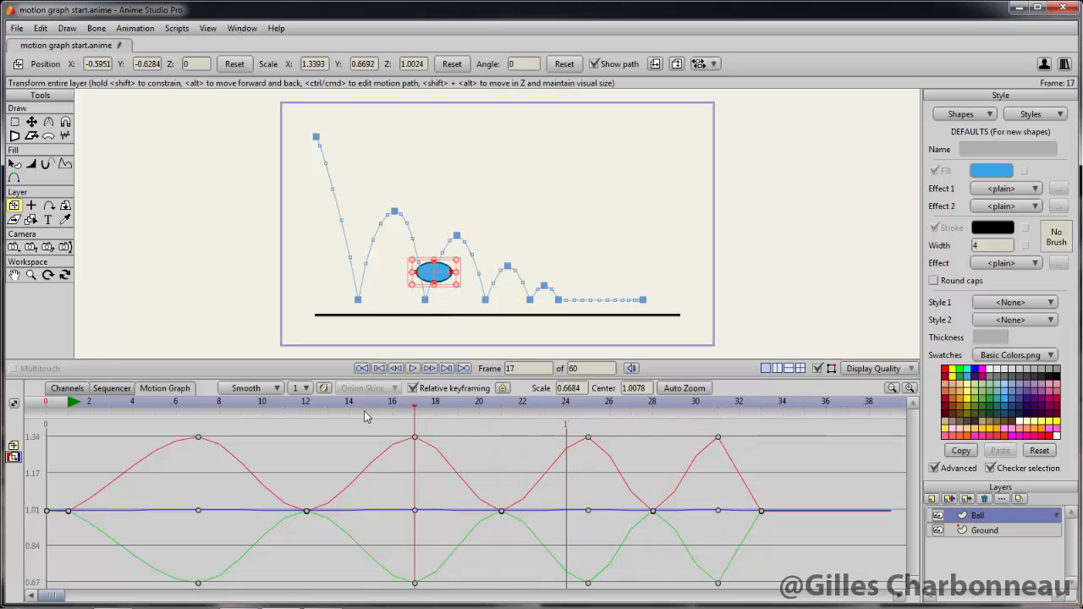
pyautogui.moveTo(364, 412); pyautogui.dragTo(415, 455)
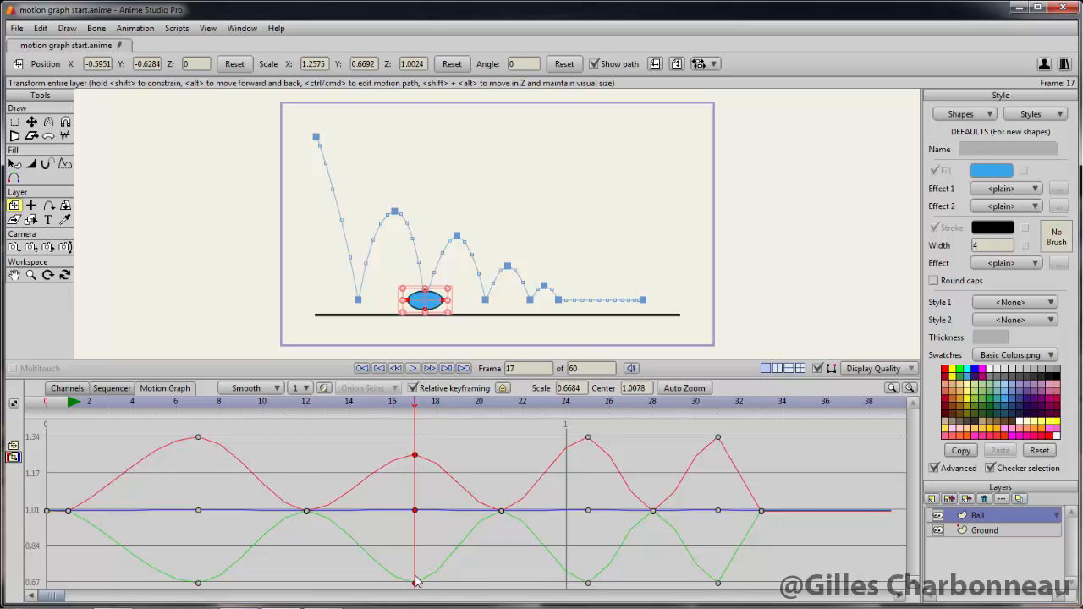
pyautogui.moveTo(414, 582); pyautogui.dragTo(414, 565)
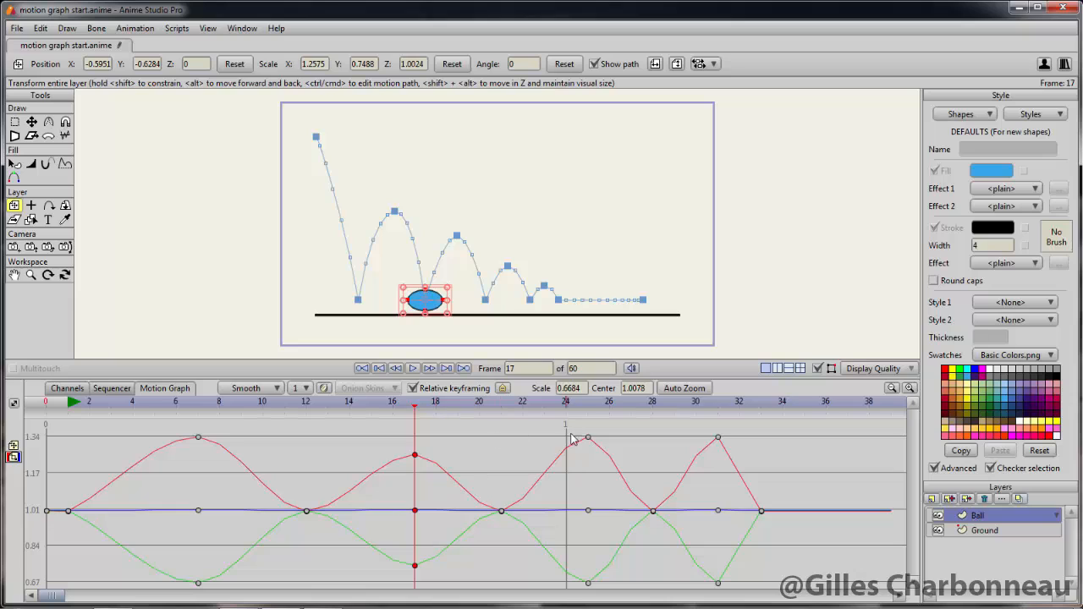
# - Reduce the squash to about 1.18 X and 0.84 Y at frame 25, and about 1.08 X and 0.91 Y at frame 31
pyautogui.click(567, 403)
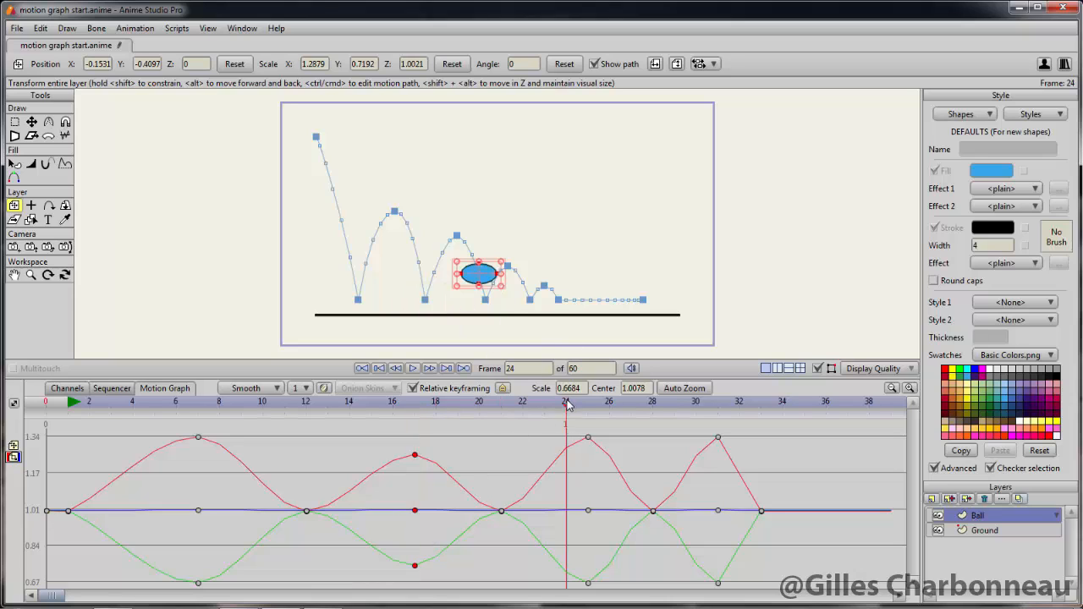
pyautogui.click(588, 404)
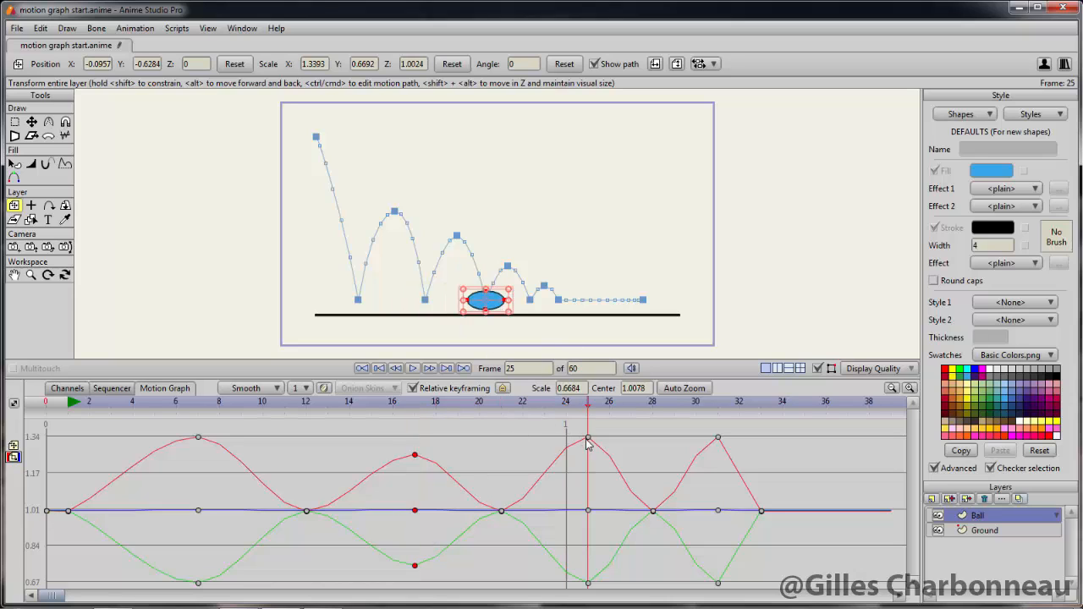
pyautogui.moveTo(588, 437); pyautogui.dragTo(594, 474)
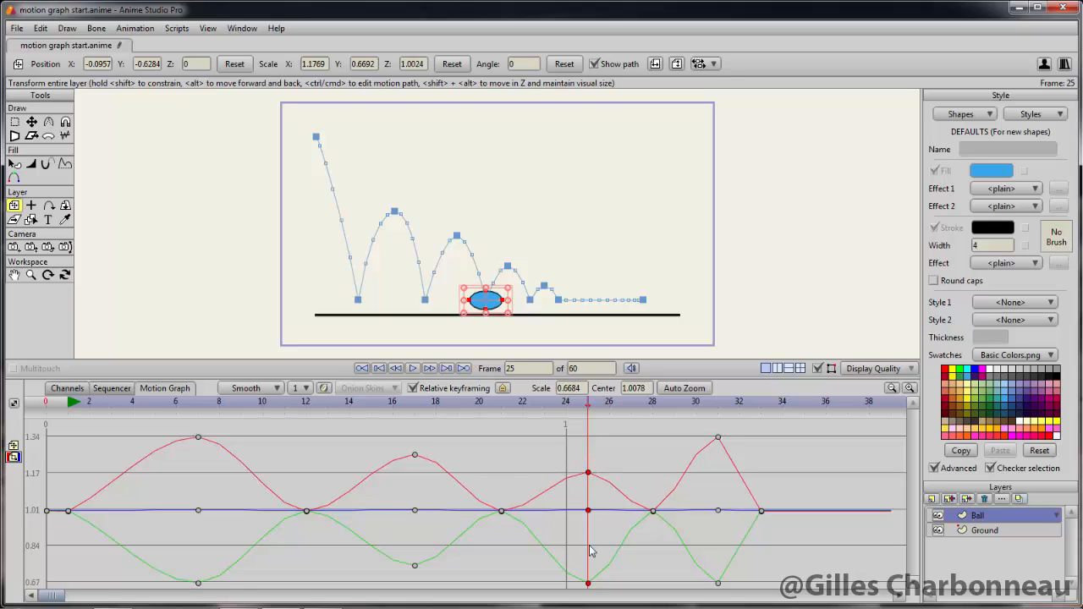
pyautogui.moveTo(588, 584); pyautogui.dragTo(590, 550)
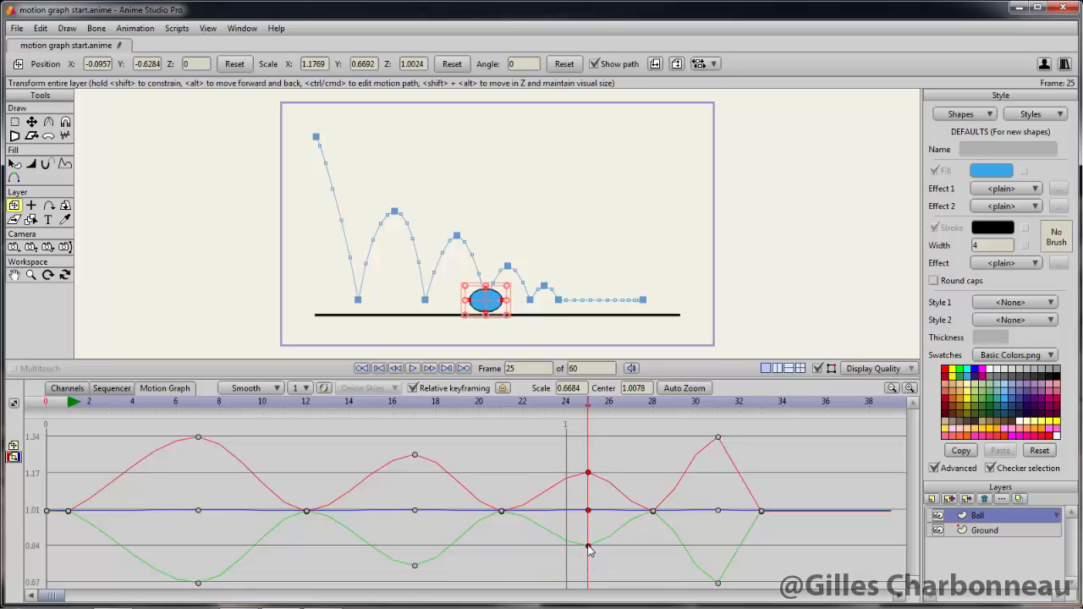
pyautogui.moveTo(741, 426); pyautogui.dragTo(718, 493)
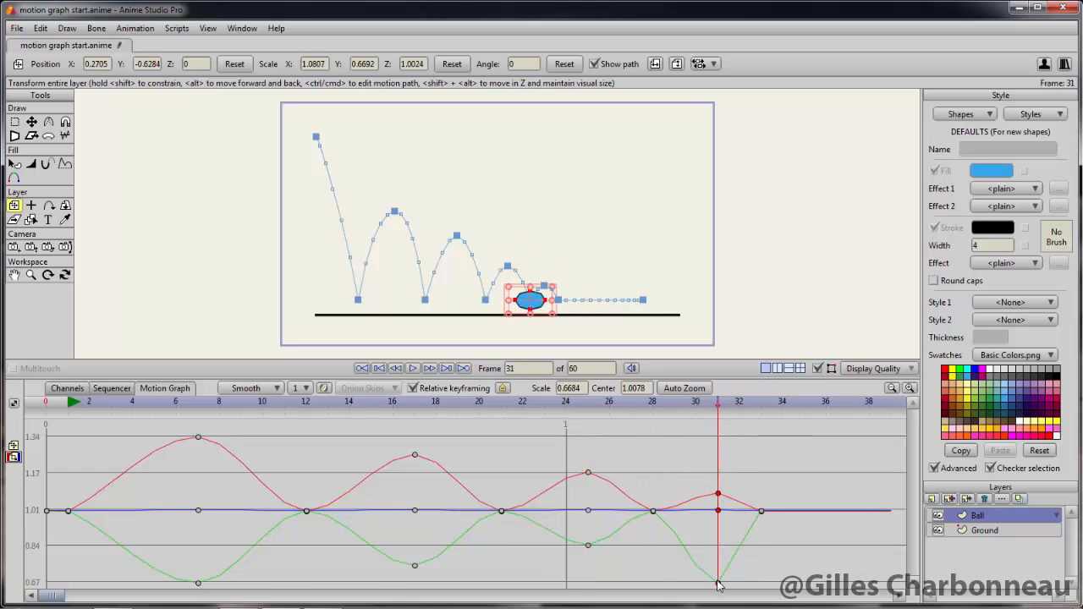
pyautogui.moveTo(717, 582); pyautogui.dragTo(718, 531)
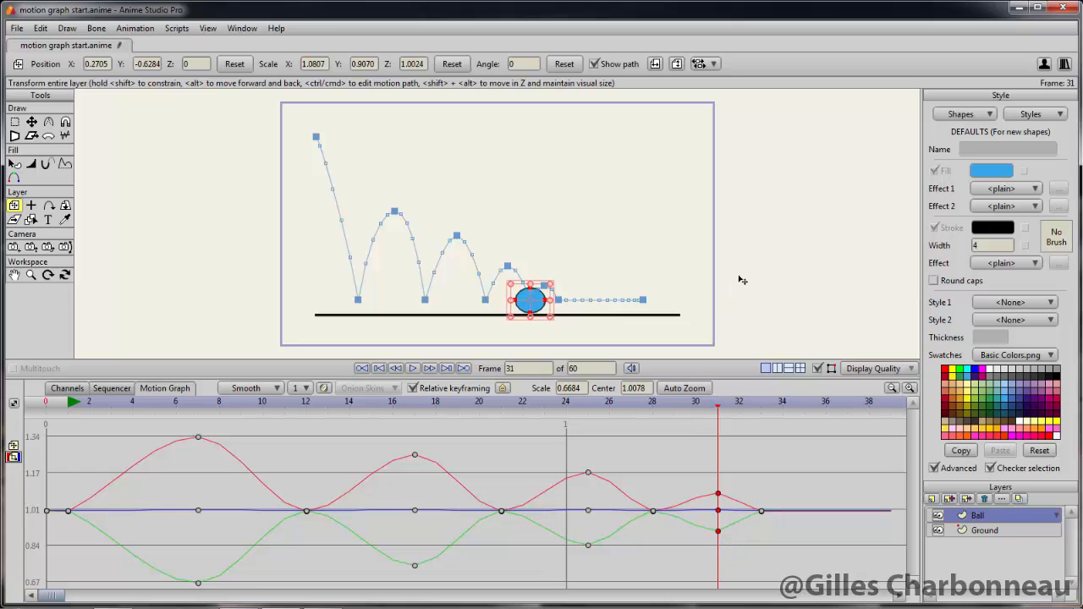
# - Play back the bounce with the decreasing squash, review the scale curves and return to frame 1
pyautogui.press('space')
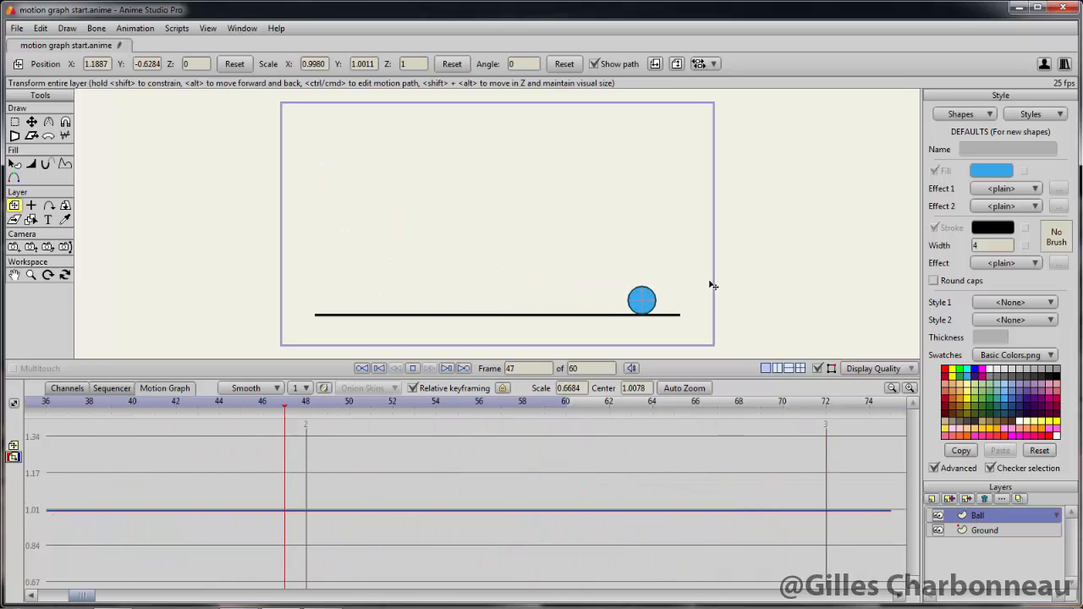
pyautogui.press('space')
pyautogui.moveTo(187, 482); pyautogui.dragTo(858, 485)
pyautogui.moveTo(719, 505); pyautogui.dragTo(719, 480)
pyautogui.moveTo(483, 465); pyautogui.dragTo(484, 489)
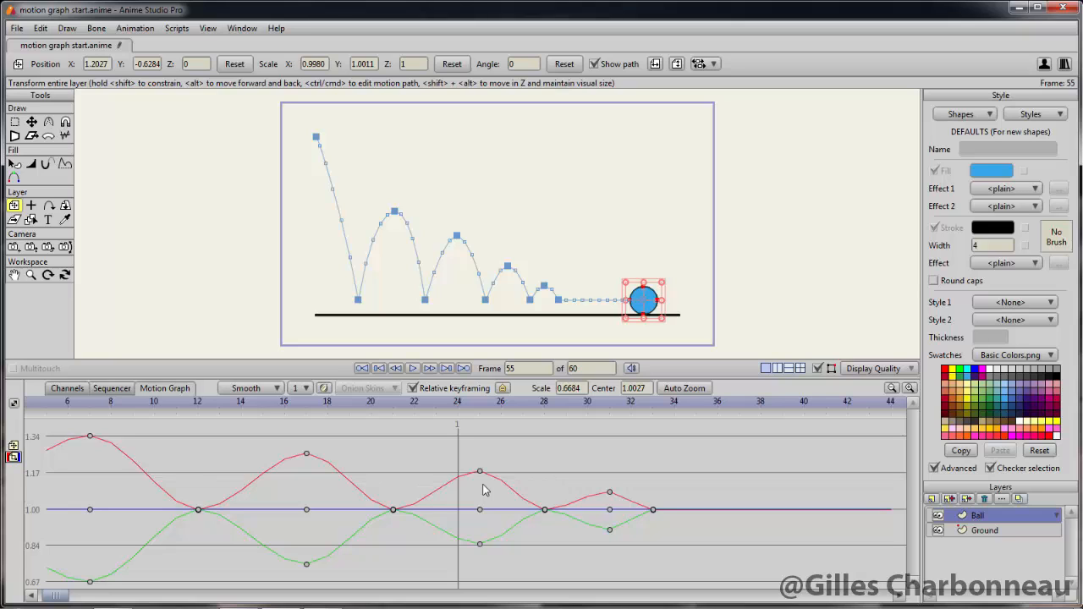
pyautogui.moveTo(762, 405); pyautogui.dragTo(68, 430)
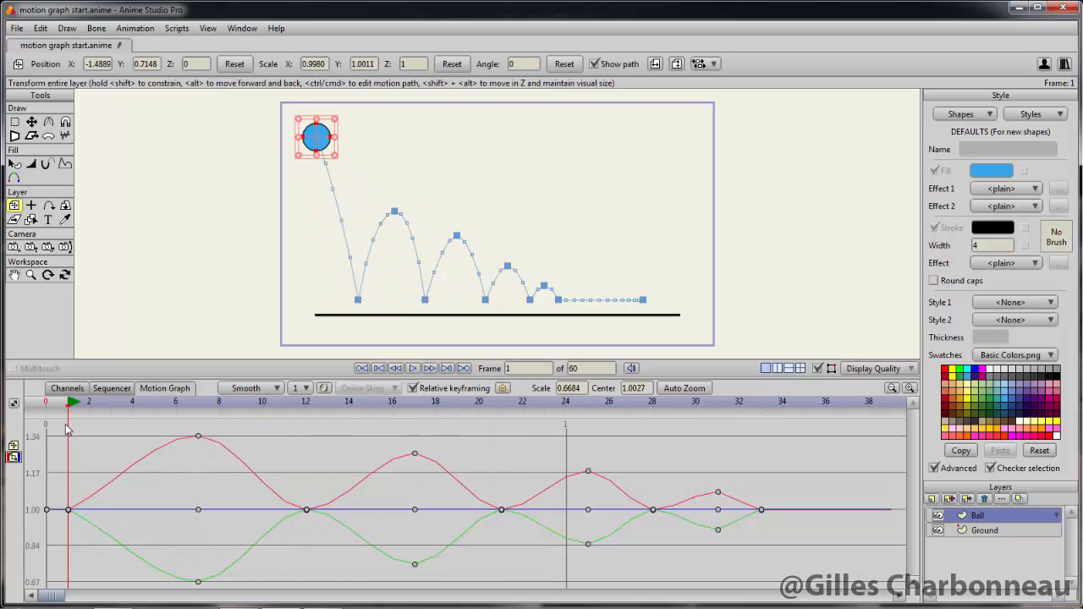
# - Hide the scale curves, show the layer translation curves fitted to the graph, and go to the impact at frame 7
pyautogui.click(13, 456)
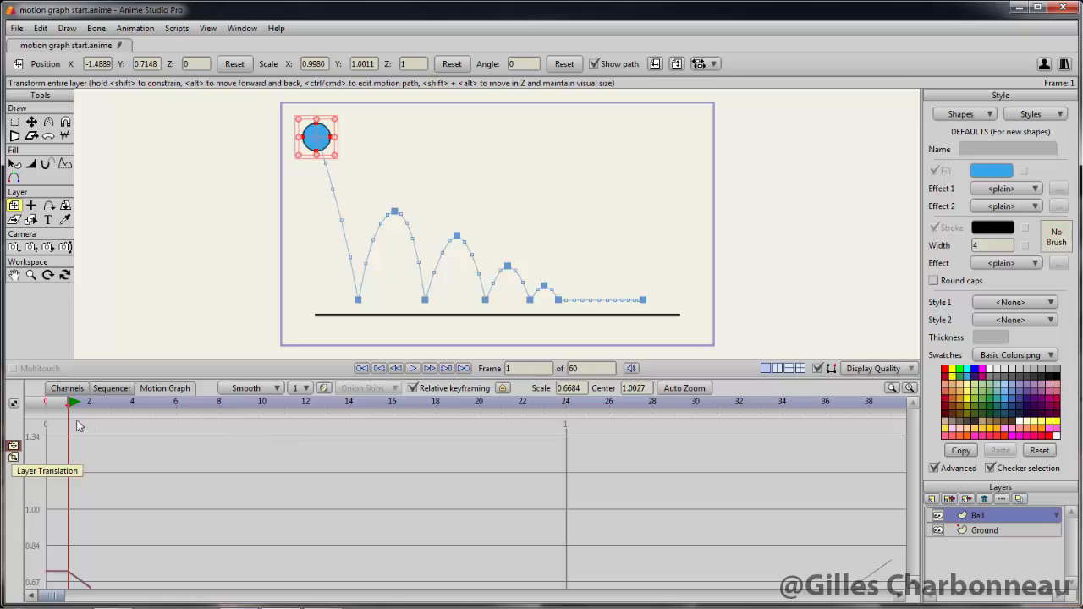
pyautogui.click(14, 446)
pyautogui.click(13, 446)
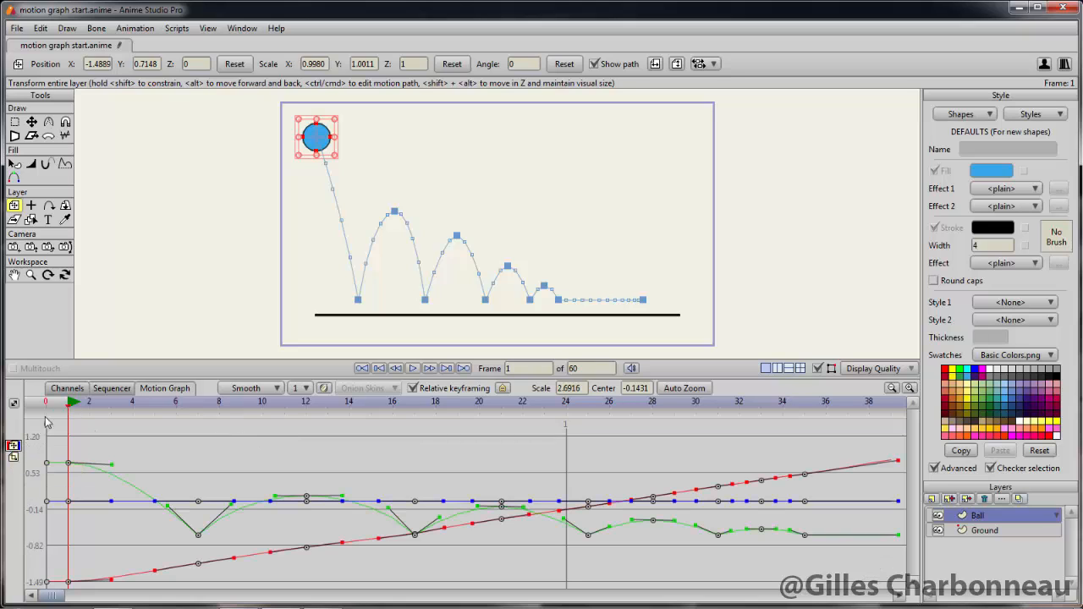
pyautogui.moveTo(68, 409)
pyautogui.mouseDown()
pyautogui.moveTo(217, 421)
pyautogui.moveTo(203, 423)
pyautogui.mouseUp()
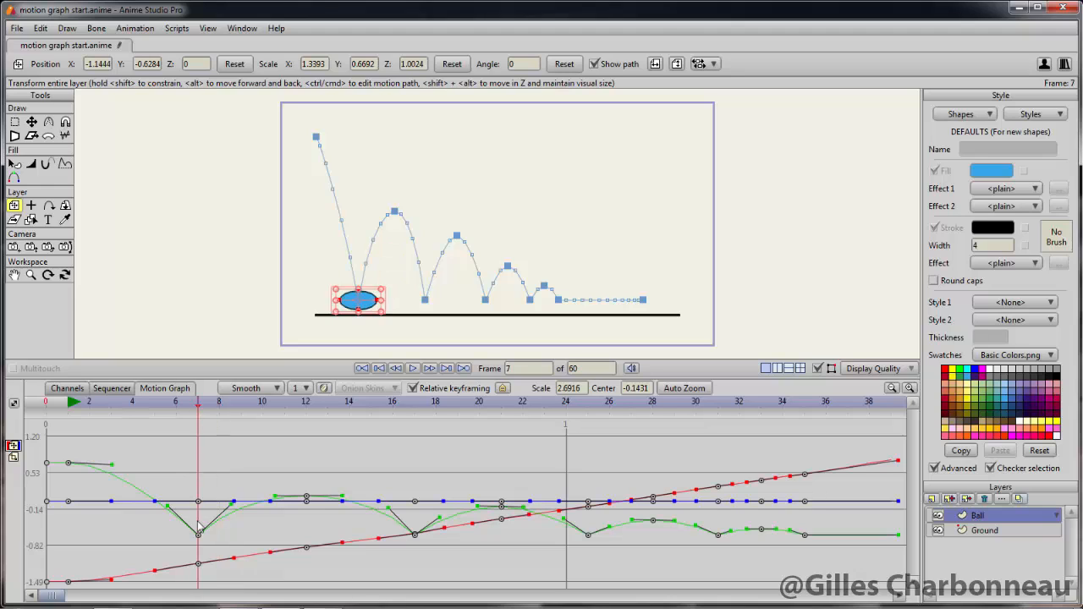
# - Lower the ball's Y translation keys to about -0.66 at frame 7 and about -0.65 at frame 17
pyautogui.moveTo(200, 539); pyautogui.dragTo(199, 541)
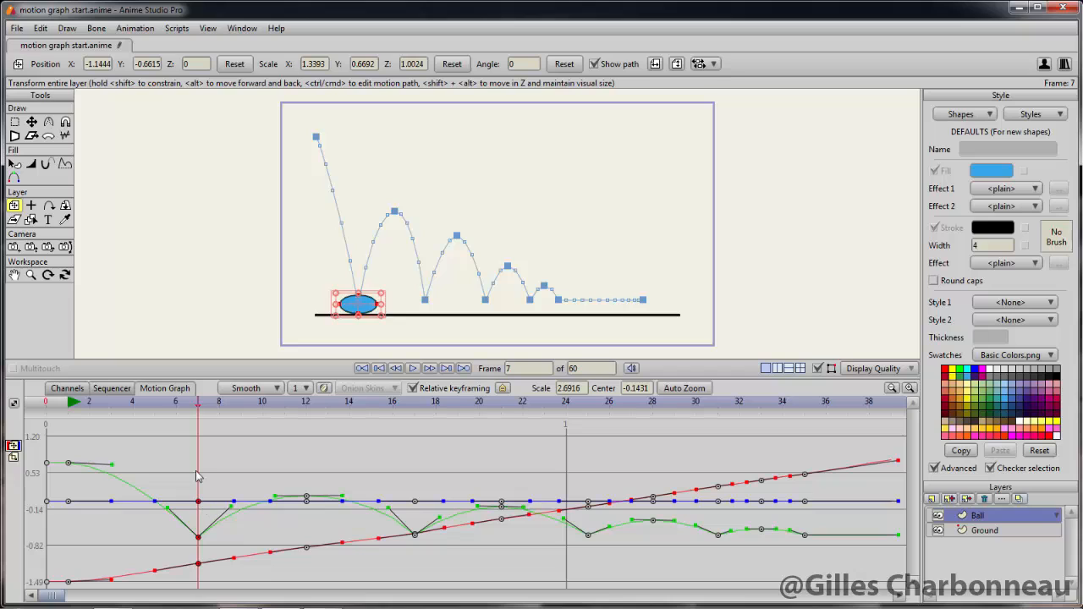
pyautogui.moveTo(211, 410)
pyautogui.mouseDown()
pyautogui.moveTo(433, 435)
pyautogui.moveTo(414, 436)
pyautogui.mouseUp()
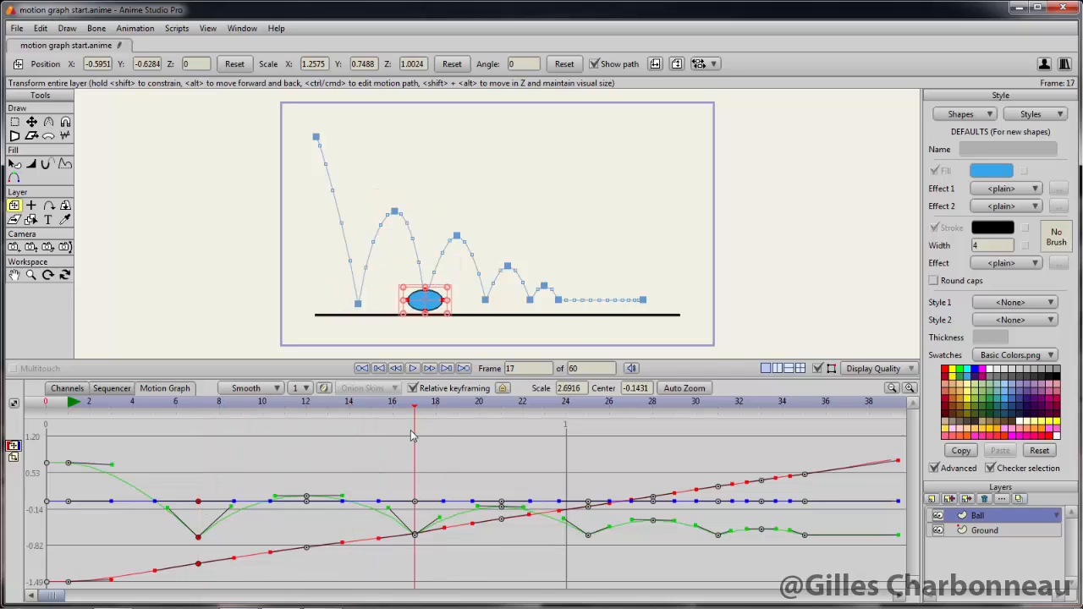
pyautogui.moveTo(415, 532); pyautogui.dragTo(416, 543)
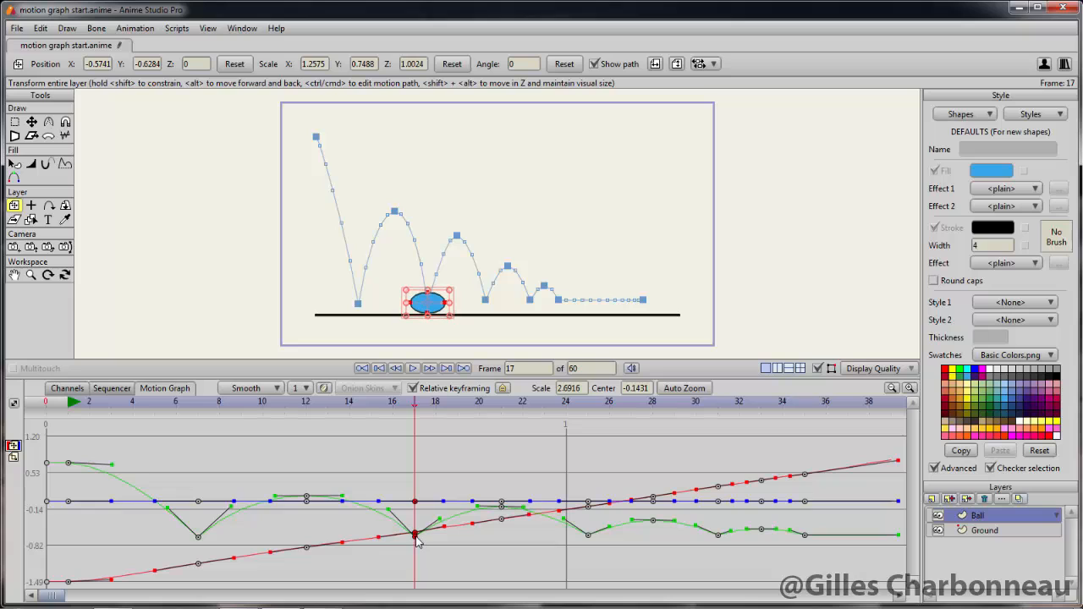
# - Lower the ball's Y translation keys to about -0.65 at frame 25 and about -0.64 at frame 31
pyautogui.moveTo(416, 411); pyautogui.dragTo(582, 439)
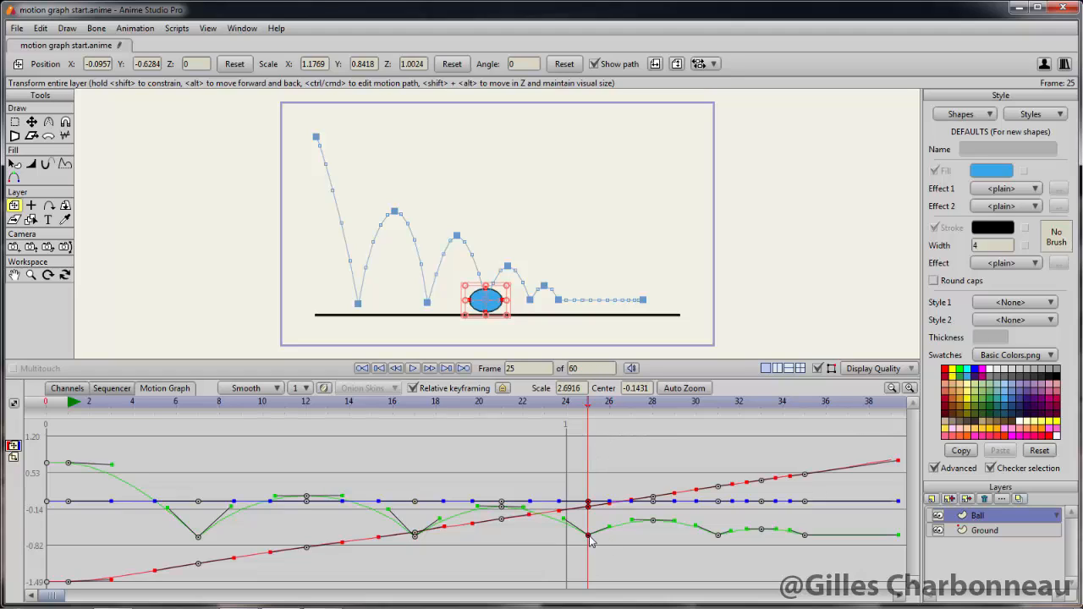
pyautogui.moveTo(589, 541); pyautogui.dragTo(589, 537)
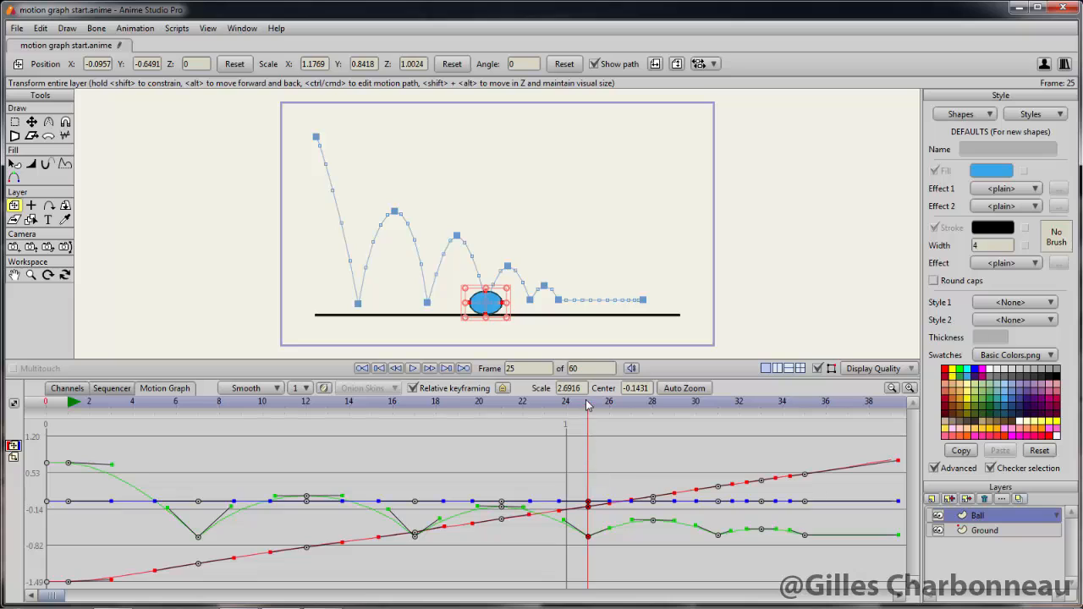
pyautogui.moveTo(604, 411); pyautogui.dragTo(718, 415)
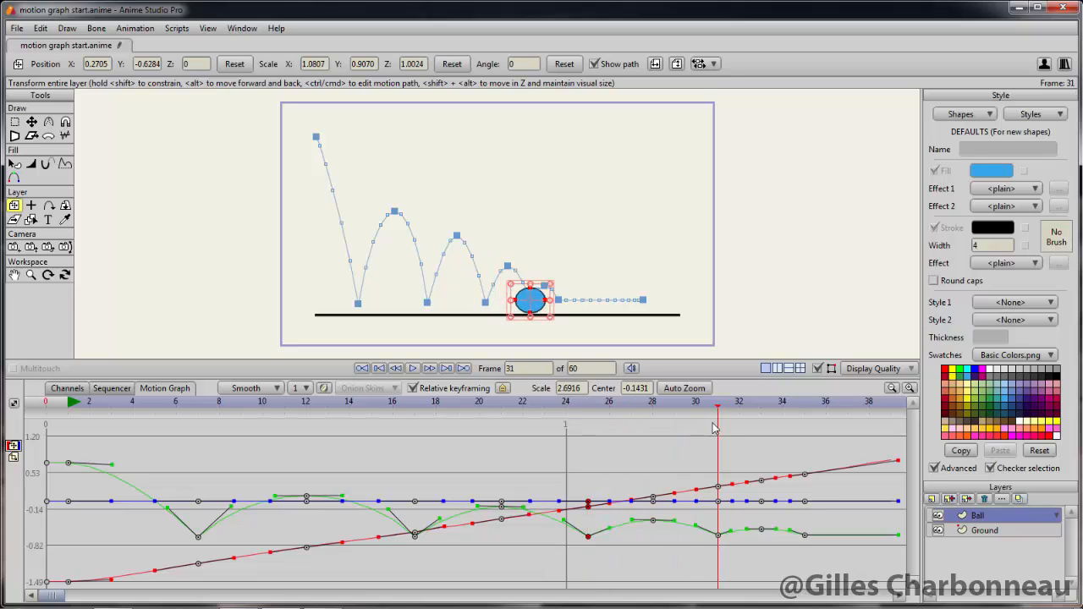
pyautogui.click(719, 538)
pyautogui.moveTo(720, 541); pyautogui.dragTo(721, 542)
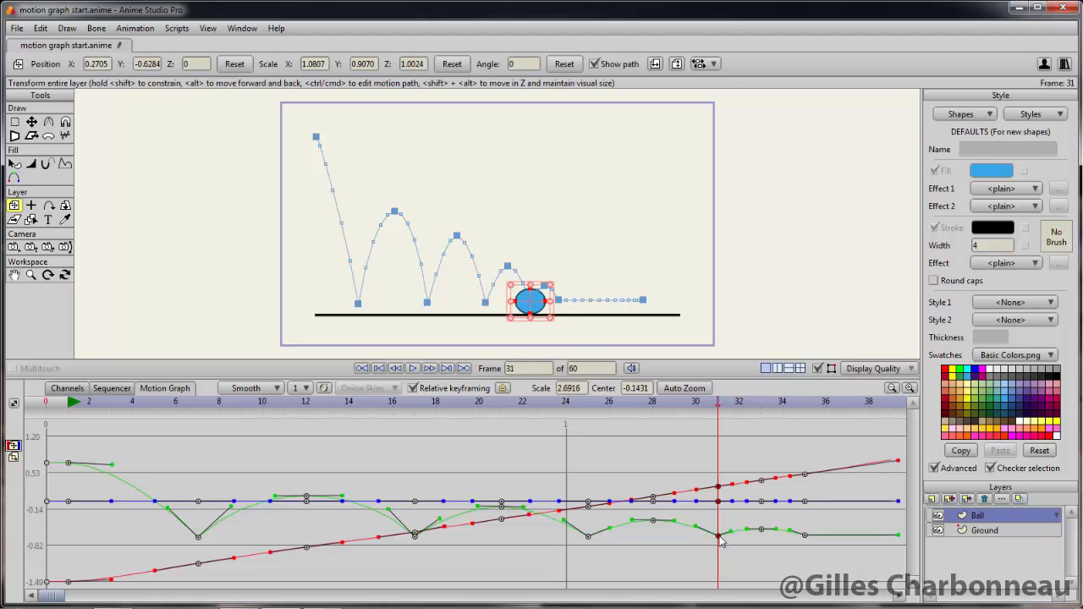
# - Check the ground contact at frame 35, play back the bounce and return to frame 0
pyautogui.click(718, 415)
pyautogui.moveTo(717, 411); pyautogui.dragTo(801, 426)
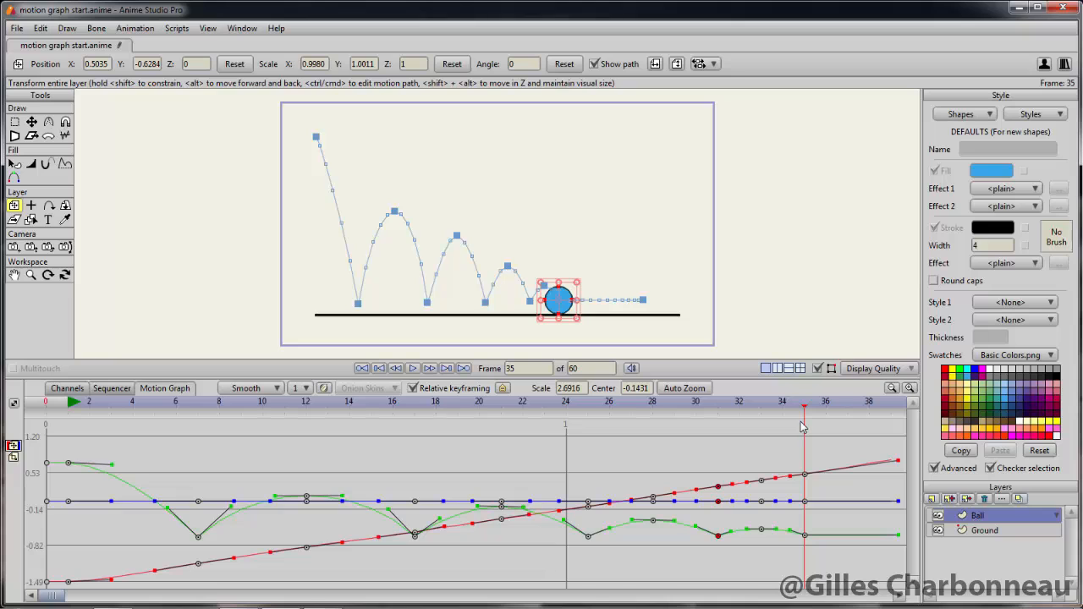
pyautogui.press('space')
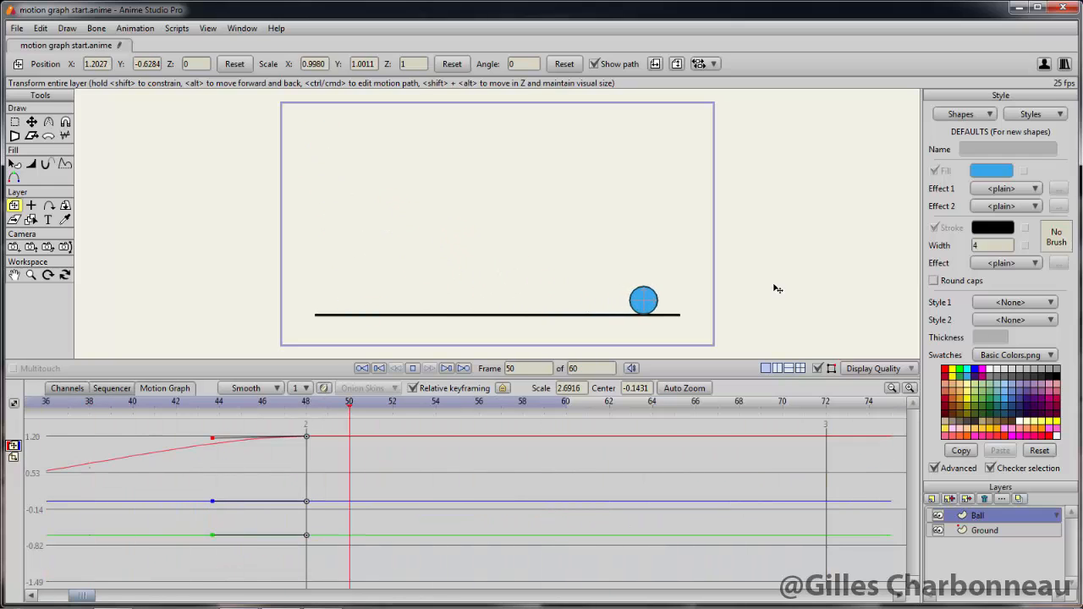
pyautogui.press('space')
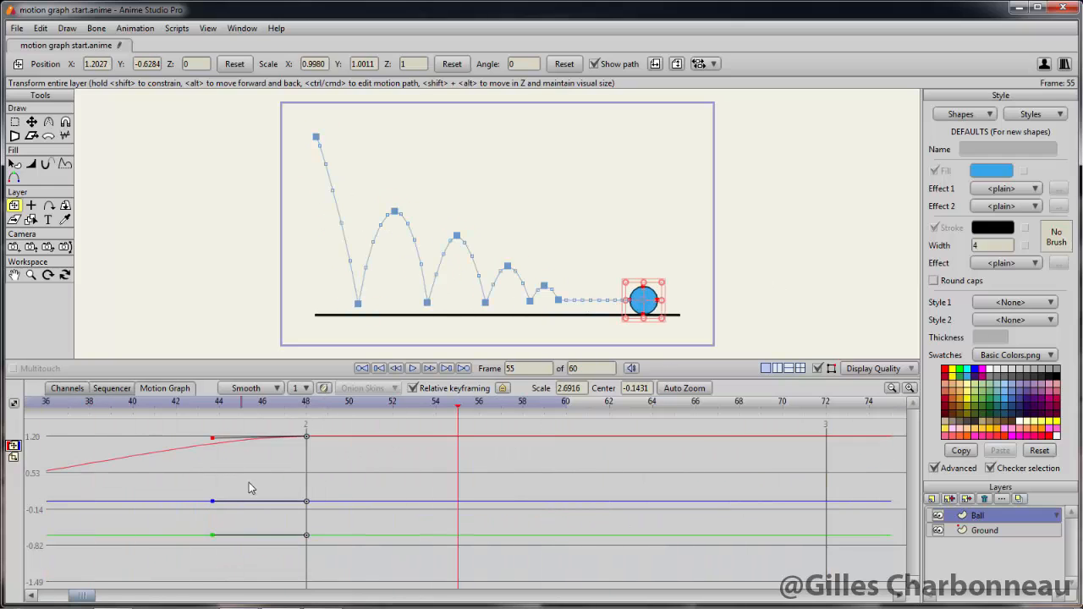
pyautogui.moveTo(249, 482); pyautogui.dragTo(871, 453)
pyautogui.moveTo(581, 439); pyautogui.dragTo(589, 483)
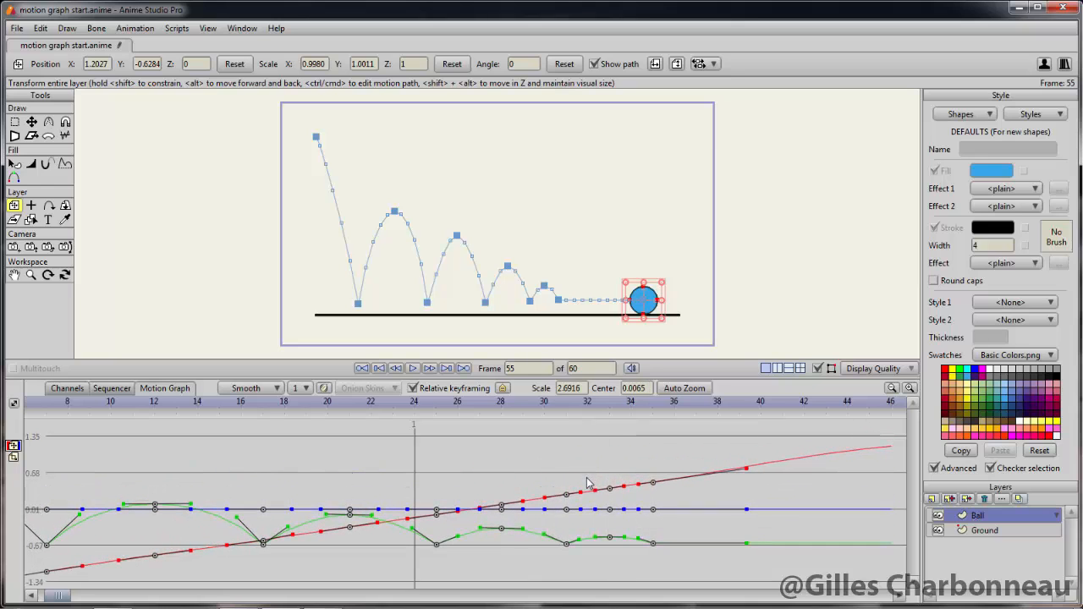
pyautogui.moveTo(479, 405); pyautogui.dragTo(3, 396)
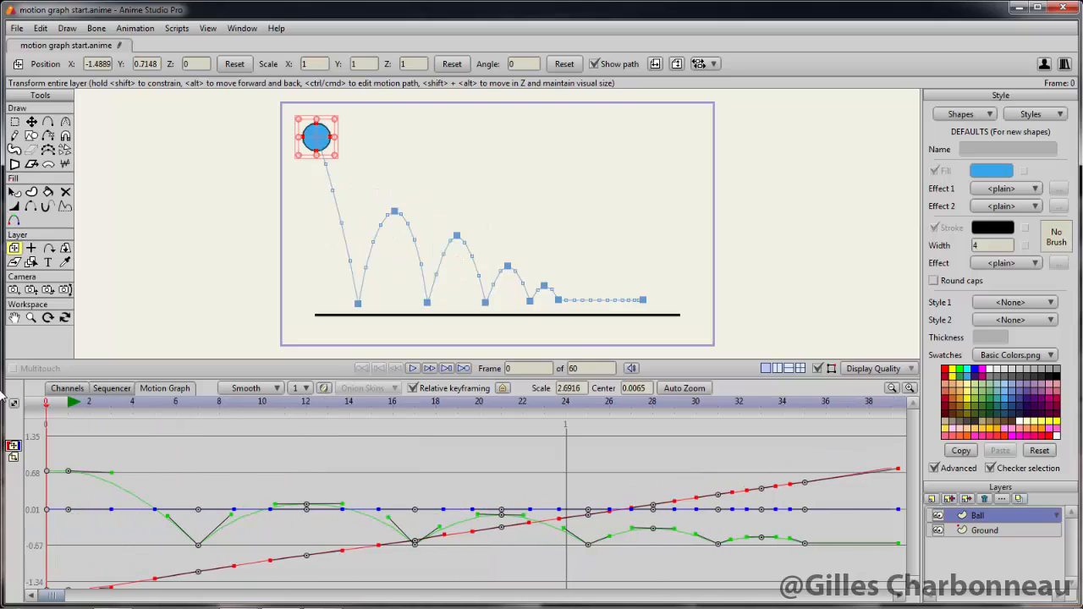
# - Hide the translation curves, rotate the ball to about -73.9° at frame 4, and show the layer Z rotation curve fitted to the graph
pyautogui.click(12, 447)
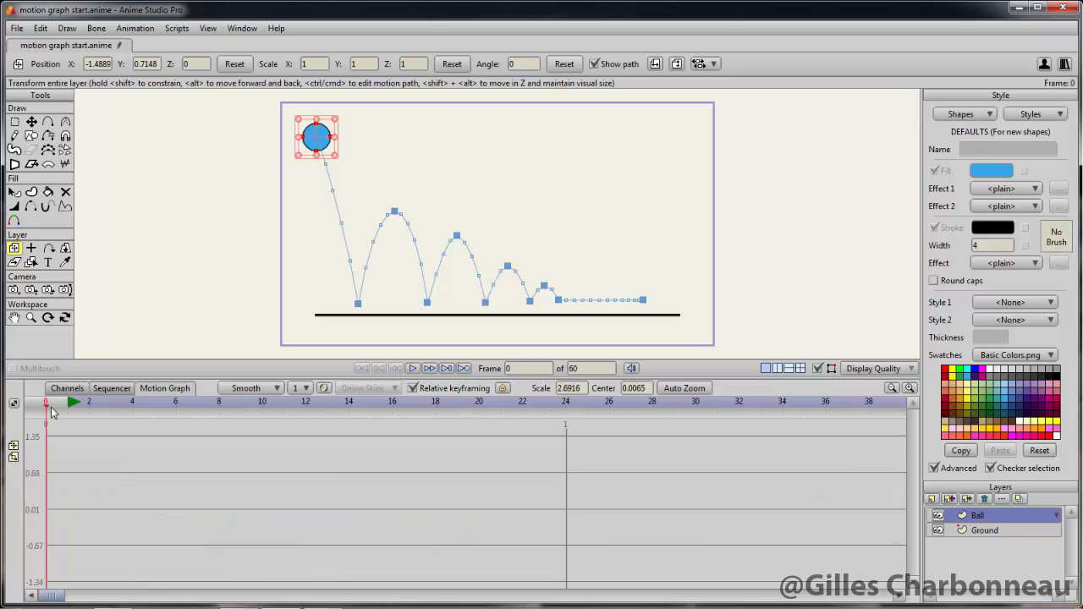
pyautogui.moveTo(51, 411); pyautogui.dragTo(132, 417)
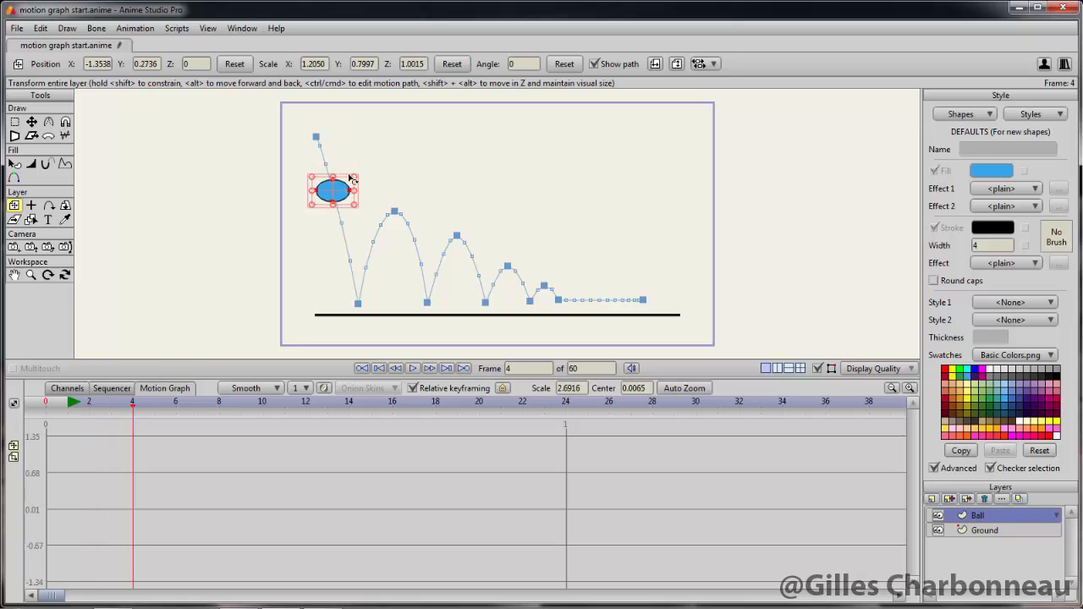
pyautogui.moveTo(351, 179); pyautogui.dragTo(354, 199)
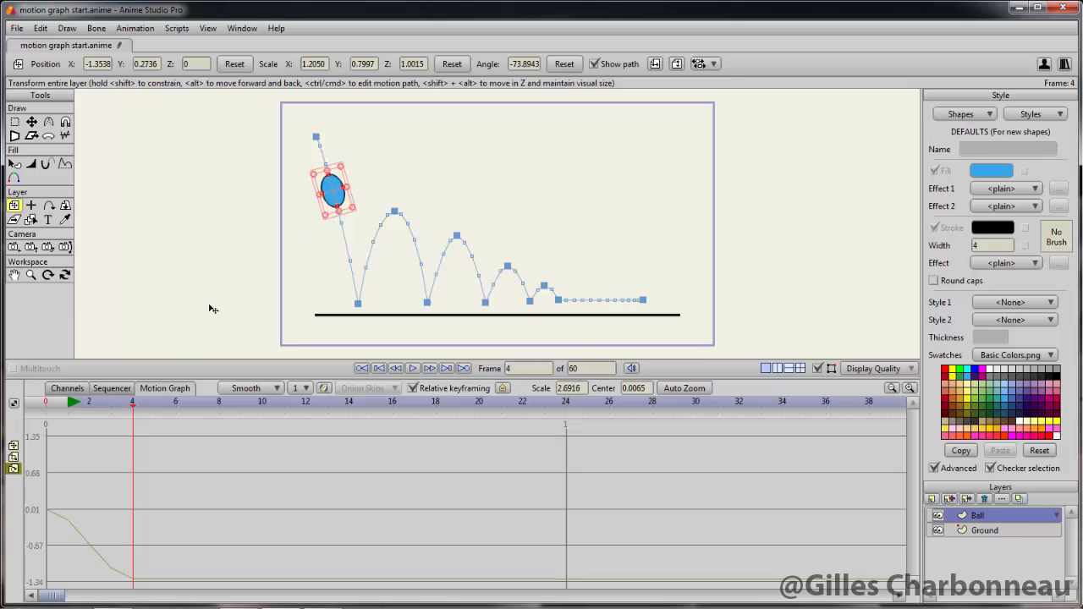
pyautogui.click(13, 470)
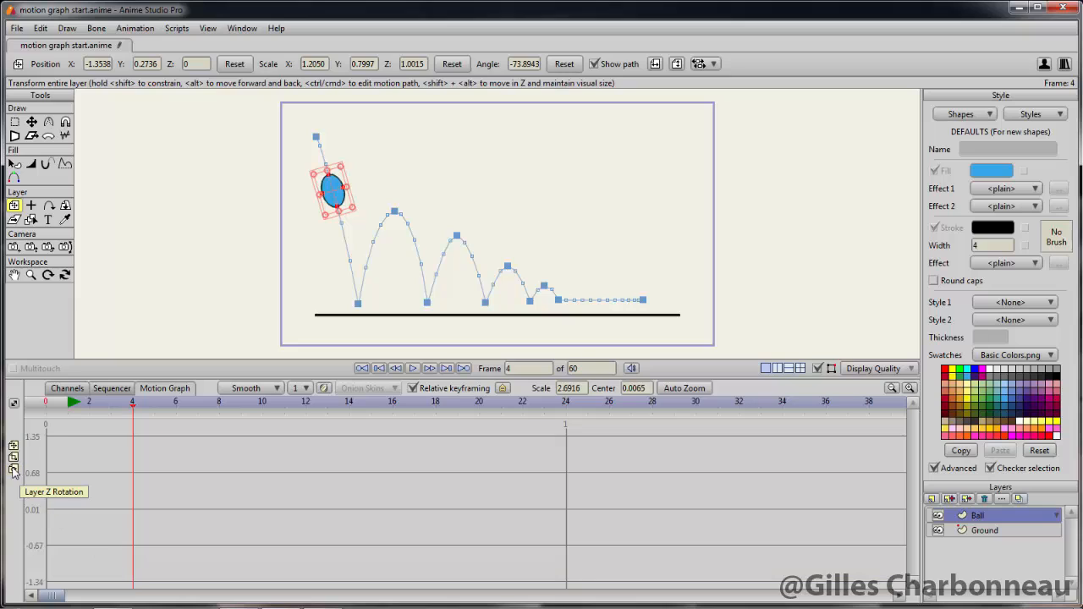
pyautogui.click(13, 469)
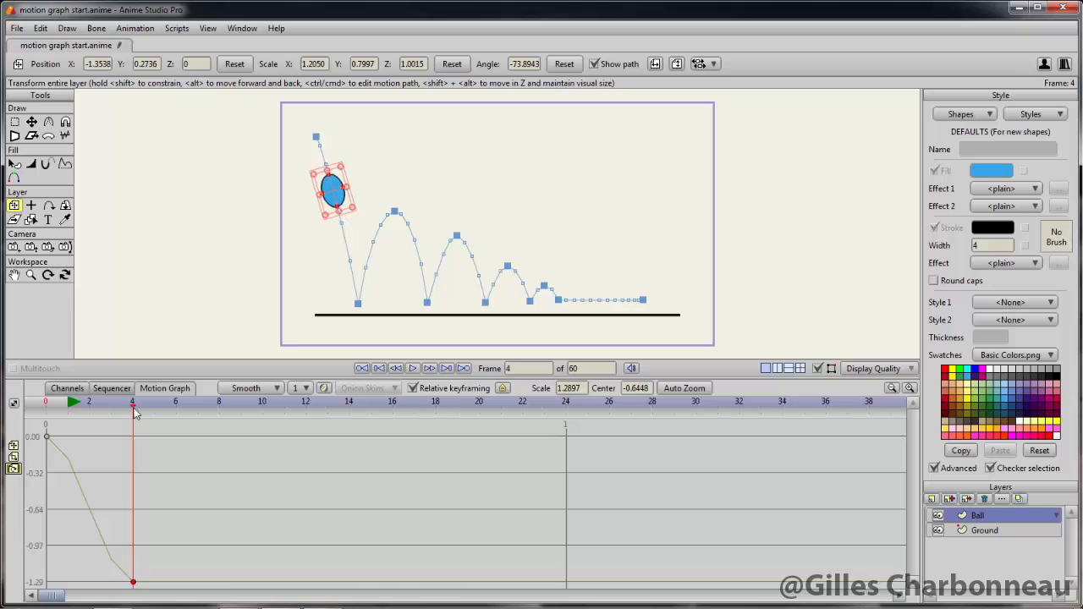
# - Copy the frame 4 rotation key to frames 15, 23 and 30, and return to the impact at frame 7
pyautogui.moveTo(141, 410); pyautogui.dragTo(366, 453)
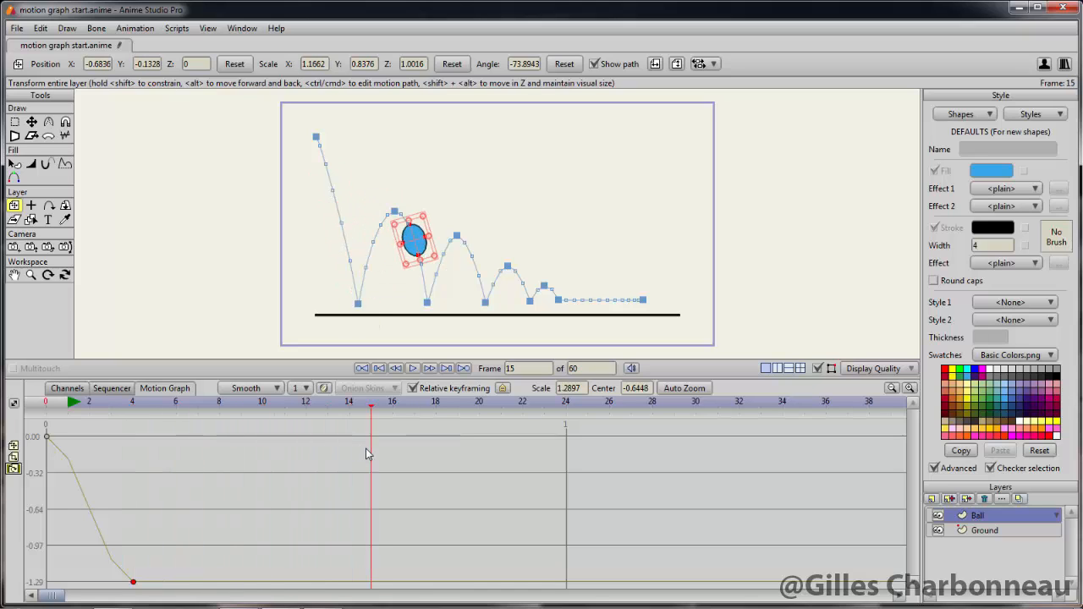
pyautogui.hotkey('ctrl', 'v')
pyautogui.moveTo(371, 409); pyautogui.dragTo(542, 437)
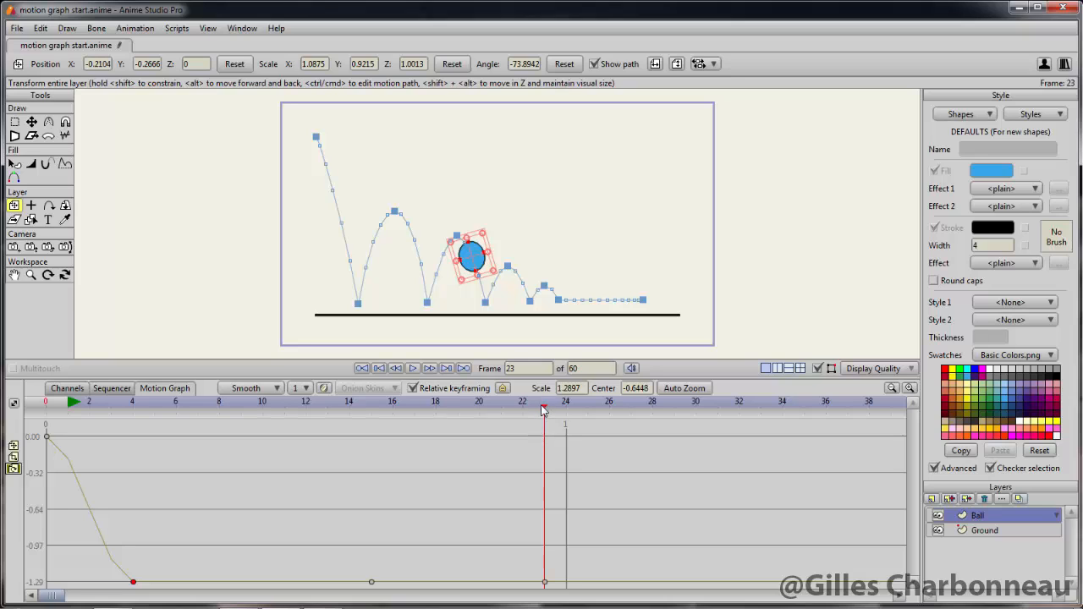
pyautogui.moveTo(544, 409); pyautogui.dragTo(209, 484)
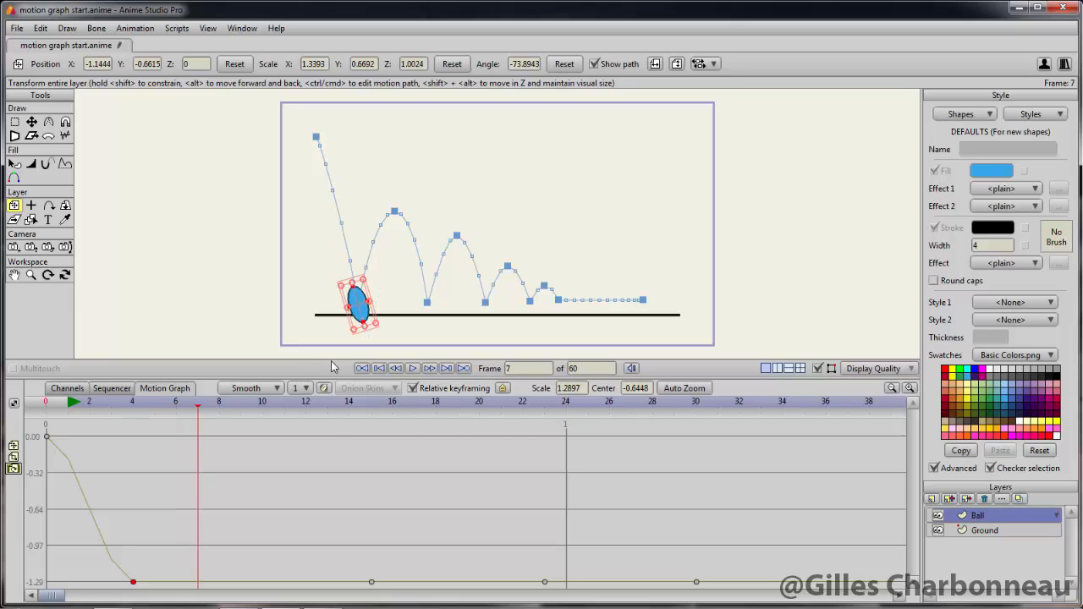
# - Add a rotation key at frame 7 and raise it to 0 so the squashed ball lies level
pyautogui.rightClick(200, 555)
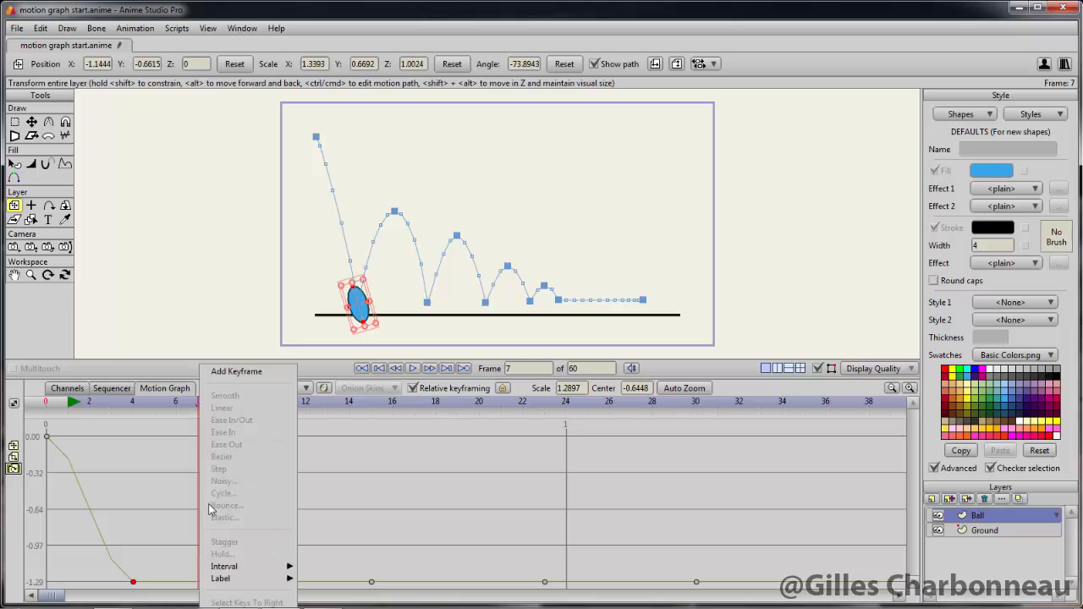
pyautogui.click(236, 371)
pyautogui.moveTo(198, 583); pyautogui.dragTo(204, 437)
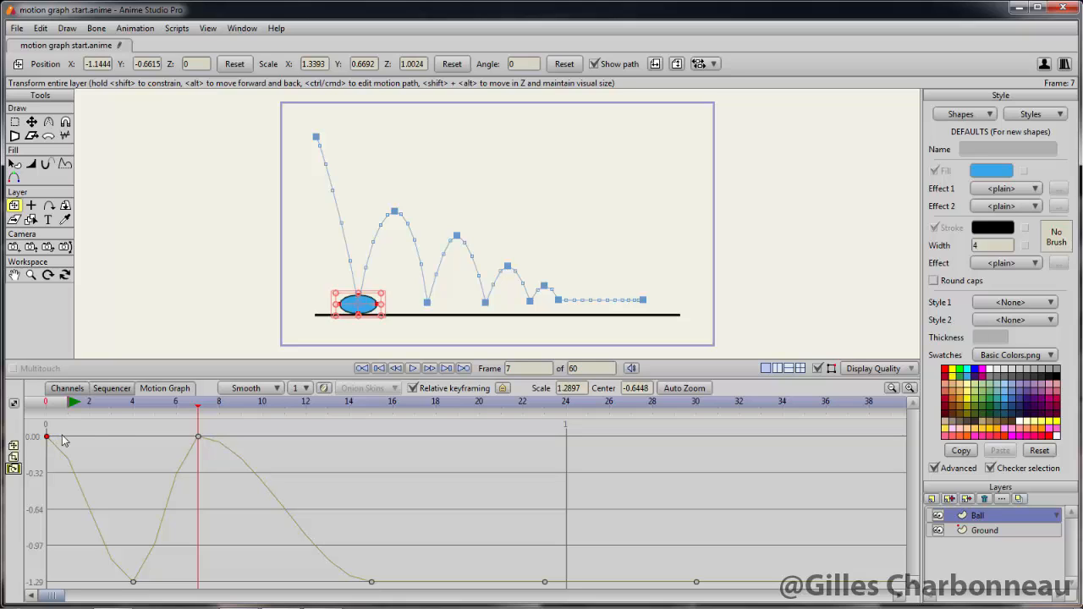
# - Copy the zero rotation key to the impacts at frames 17, 25 and 31
pyautogui.moveTo(201, 410); pyautogui.dragTo(415, 461)
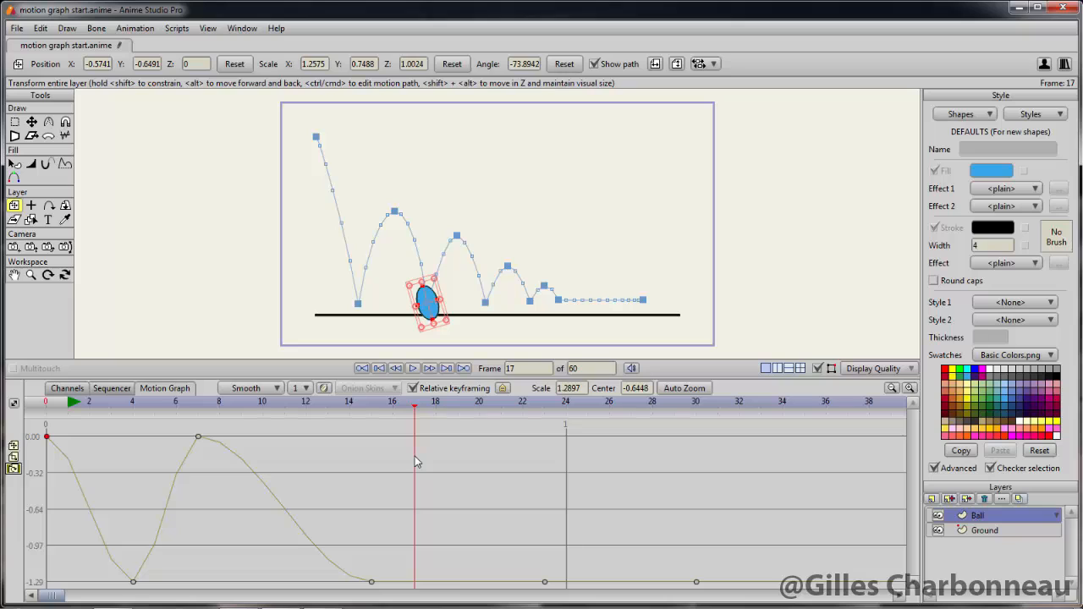
pyautogui.hotkey('ctrl', 'v')
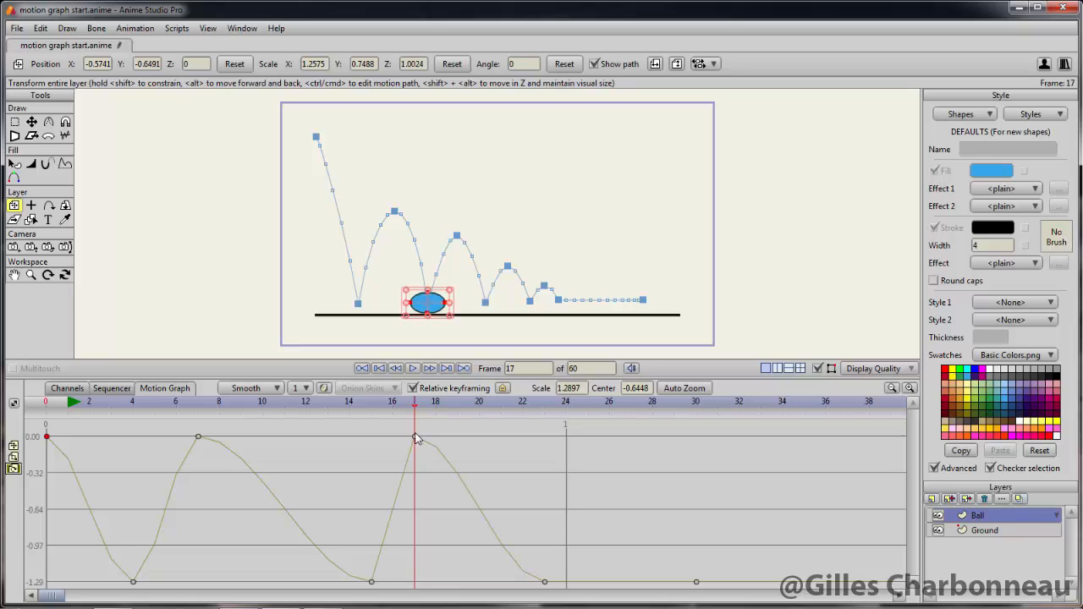
pyautogui.click(415, 437)
pyautogui.moveTo(414, 410); pyautogui.dragTo(596, 448)
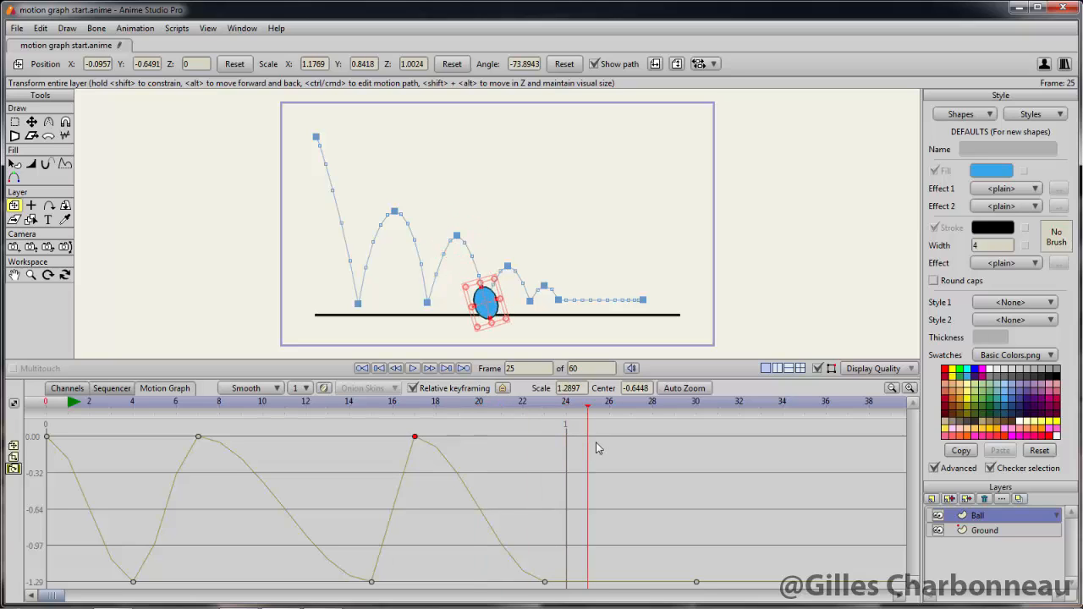
pyautogui.hotkey('ctrl', 'v')
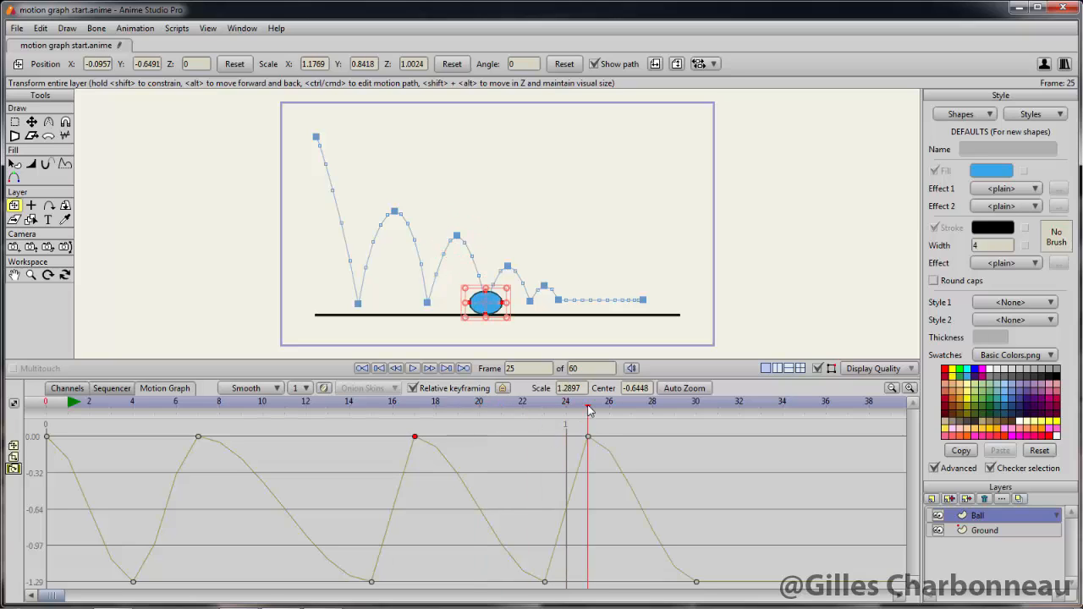
pyautogui.moveTo(596, 409); pyautogui.dragTo(723, 425)
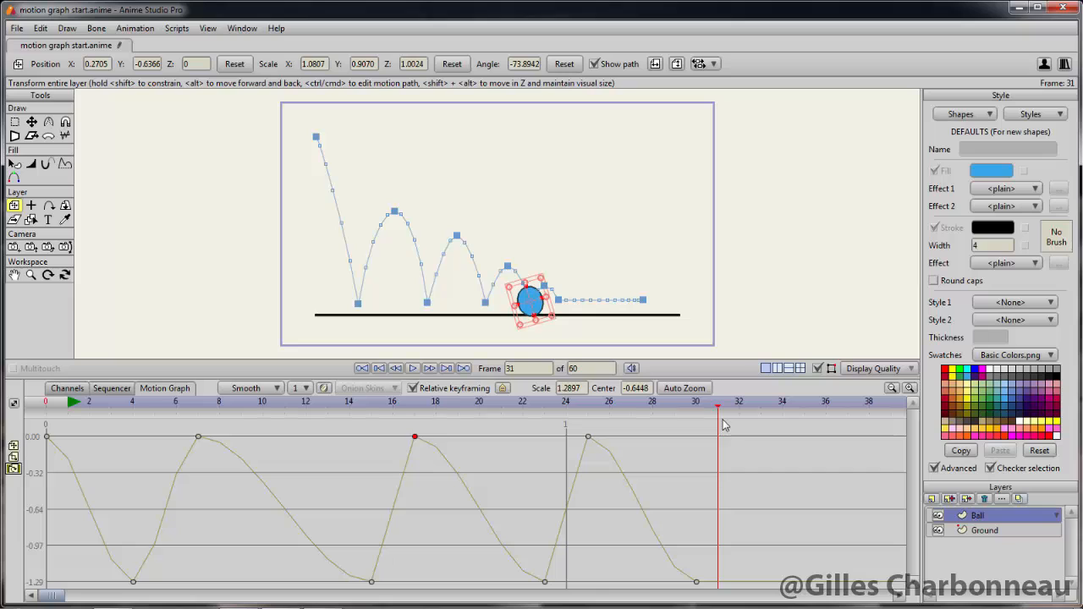
pyautogui.hotkey('ctrl', 'v')
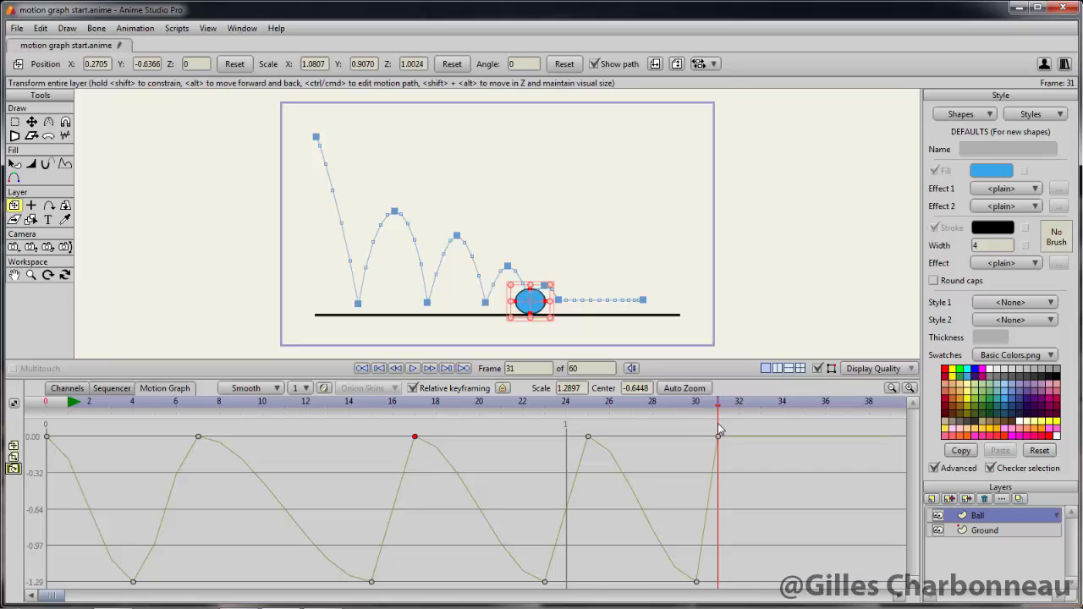
# - Add a rotation key at frame 9, raise it to about 65.4°, and fit the curve to the graph
pyautogui.moveTo(717, 409); pyautogui.dragTo(247, 433)
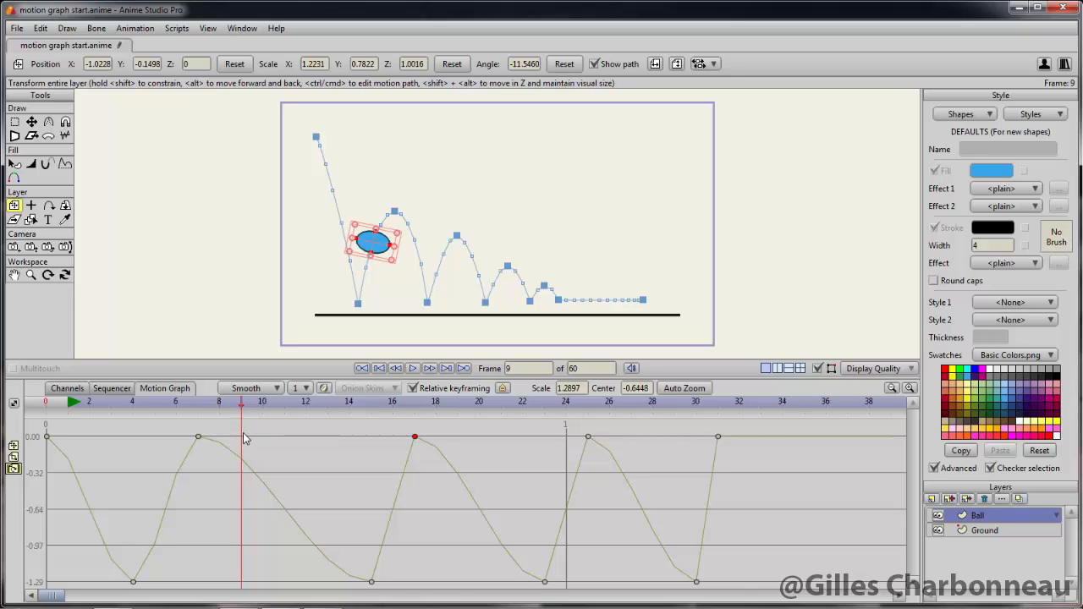
pyautogui.rightClick(241, 438)
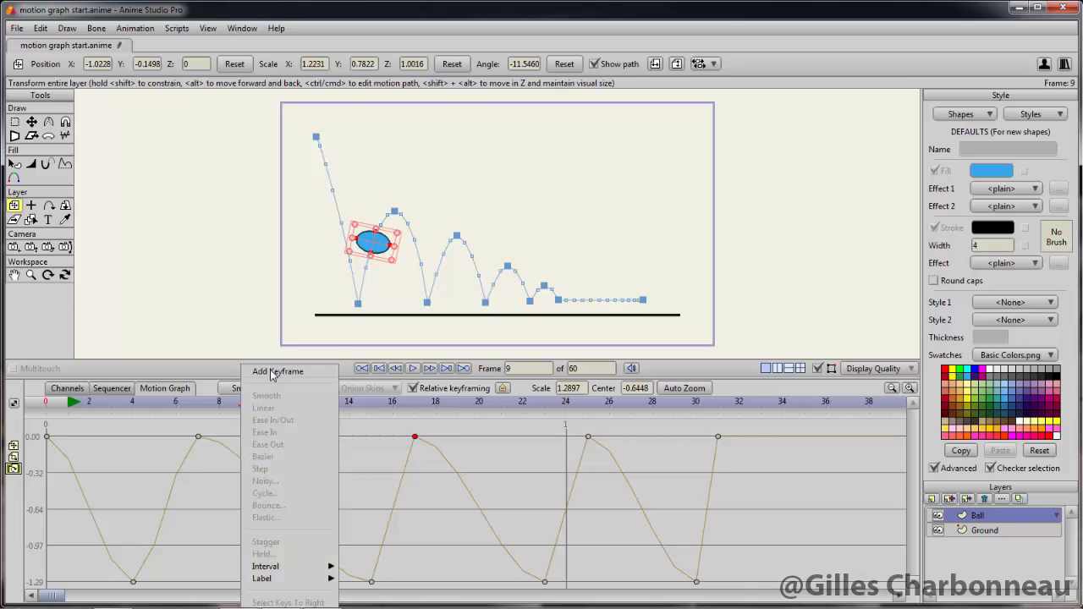
pyautogui.click(269, 372)
pyautogui.moveTo(241, 461); pyautogui.dragTo(246, 307)
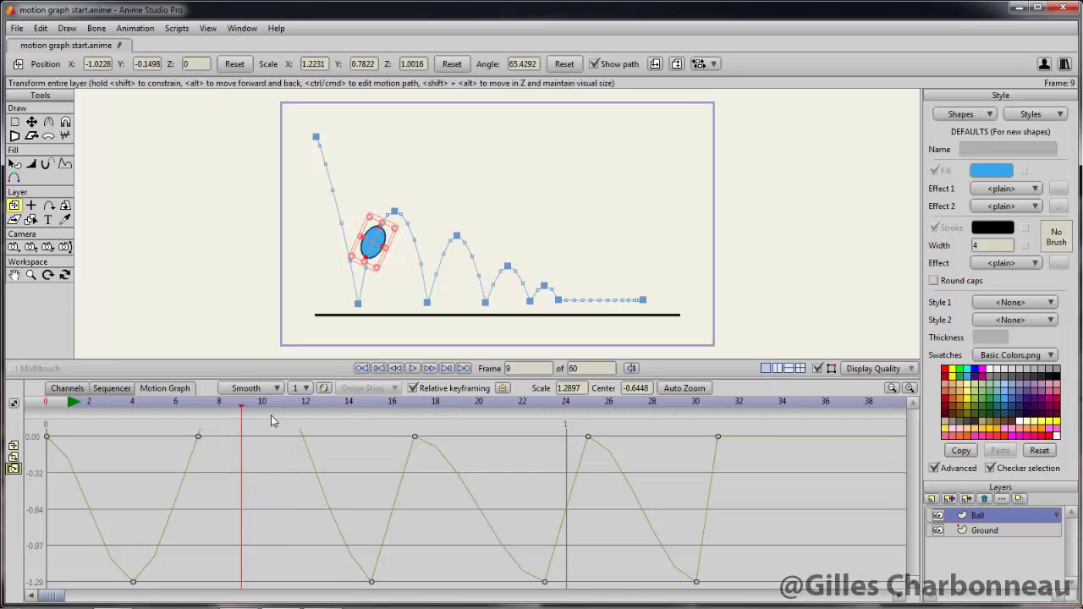
pyautogui.click(682, 391)
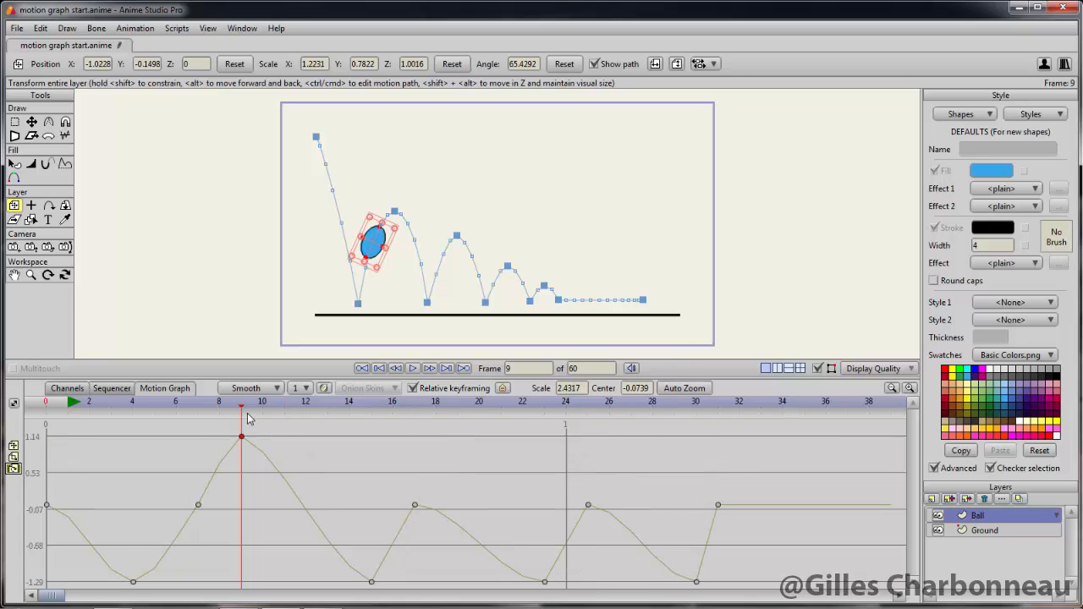
# - Copy the frame 9 rotation key to frames 19 and 26, undoing the stray move of the frame 30 key
pyautogui.moveTo(242, 409); pyautogui.dragTo(450, 412)
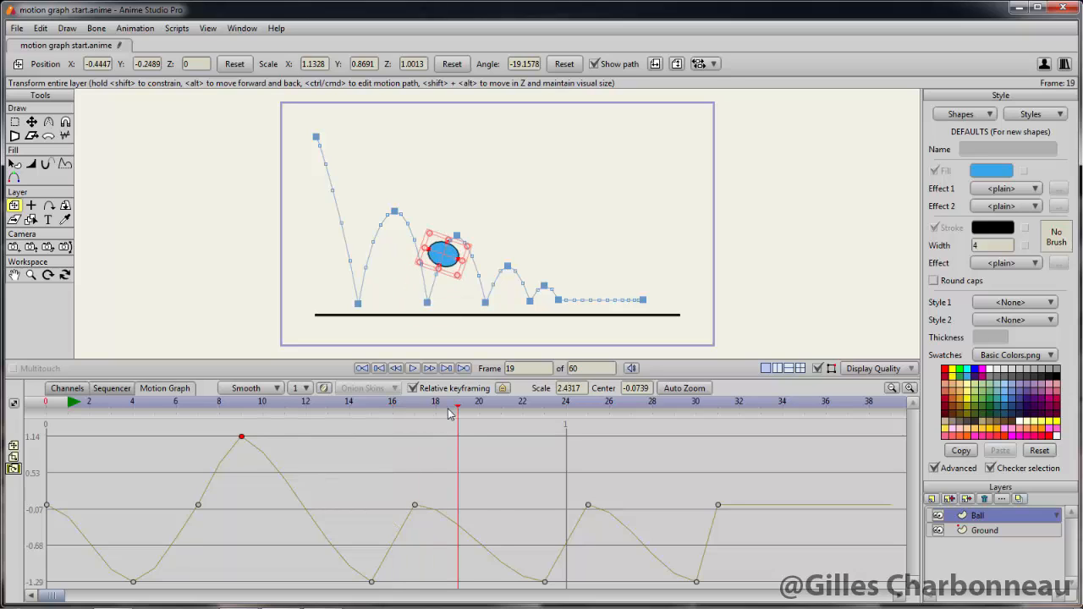
pyautogui.hotkey('ctrl', 'v')
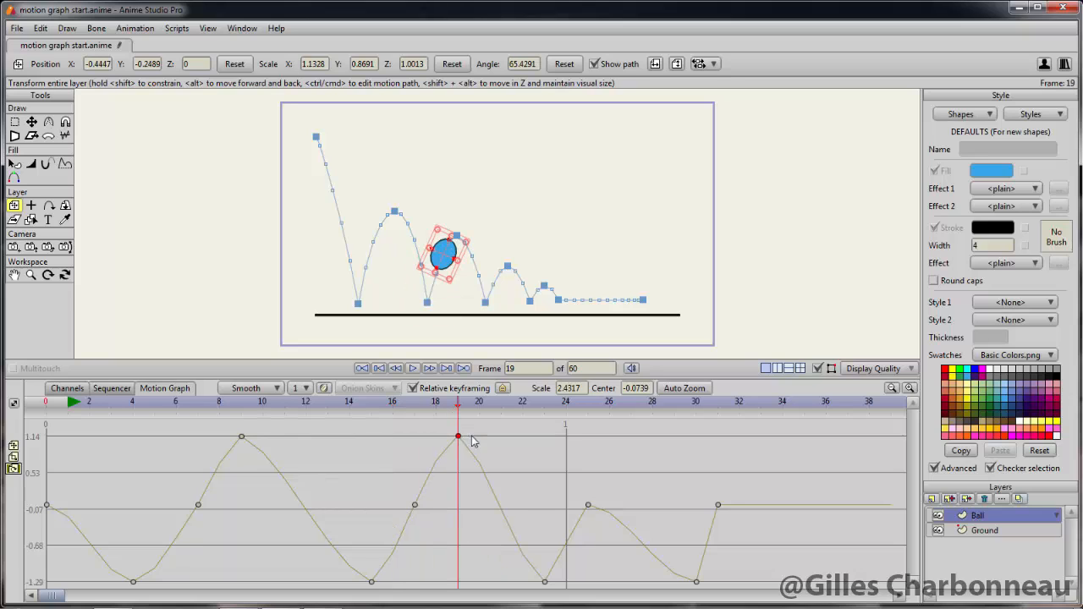
pyautogui.moveTo(472, 438); pyautogui.dragTo(692, 472)
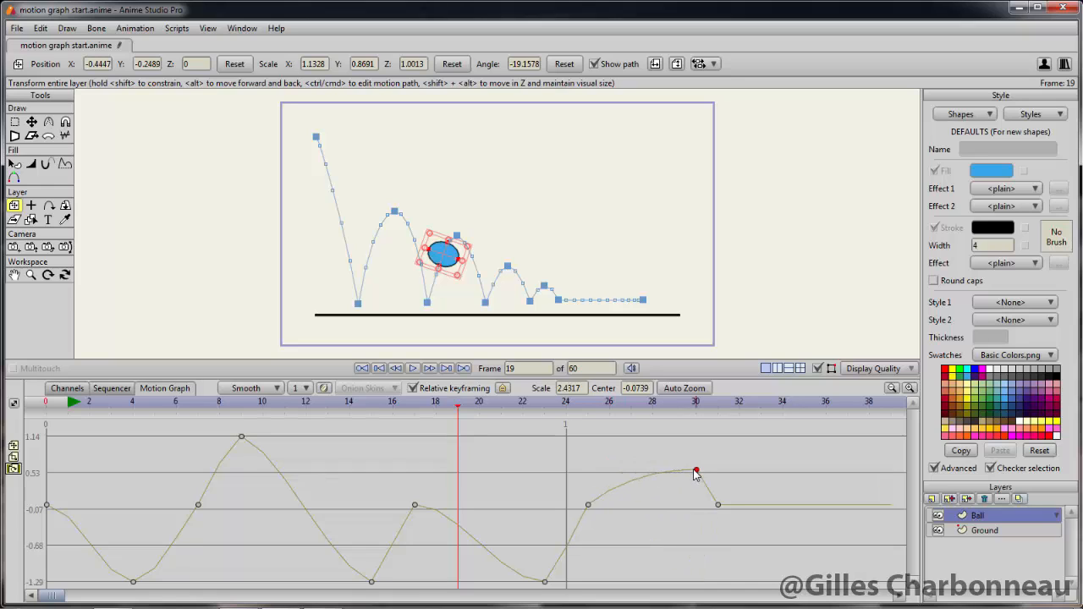
pyautogui.hotkey('ctrl', 'z')
pyautogui.moveTo(466, 411); pyautogui.dragTo(607, 415)
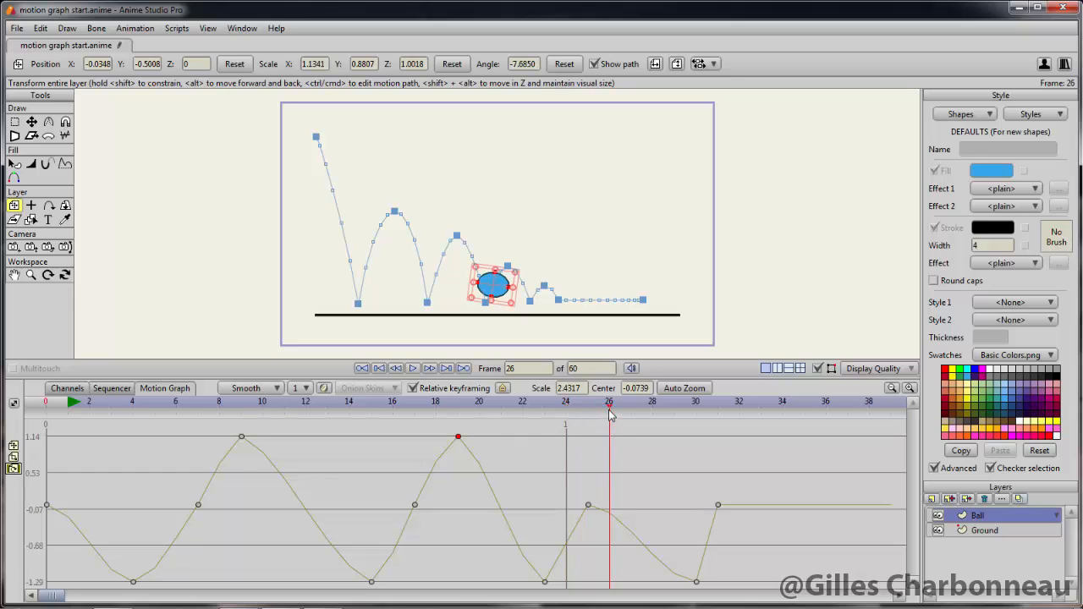
pyautogui.hotkey('ctrl', 'v')
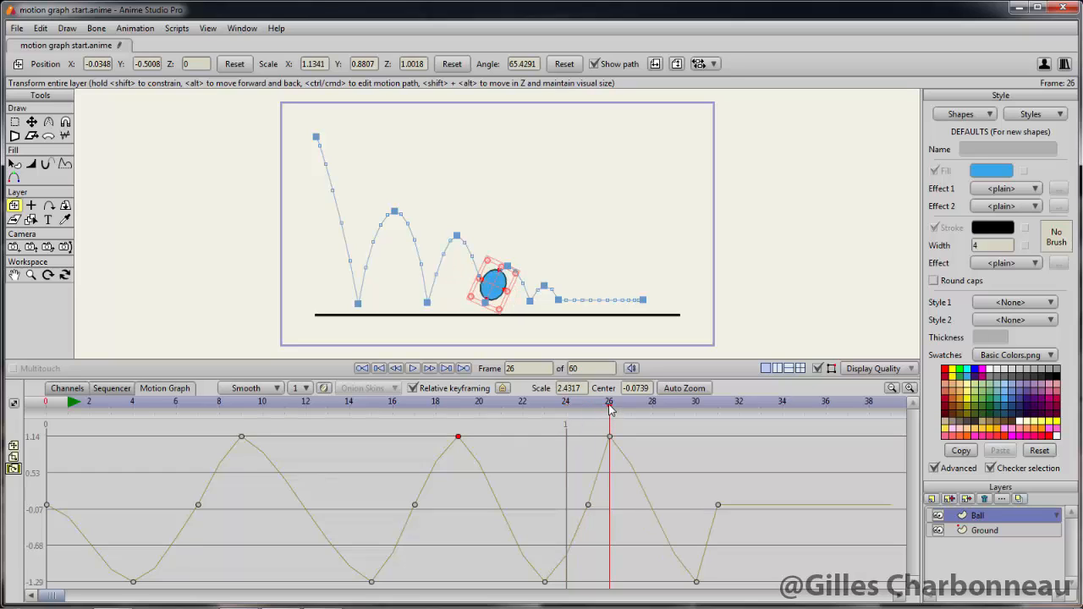
# - Copy the frame 4 rotation key to frame 6 and the frame 9 rotation key to frame 8
pyautogui.moveTo(611, 410)
pyautogui.mouseDown()
pyautogui.moveTo(239, 412)
pyautogui.moveTo(88, 389)
pyautogui.moveTo(307, 388)
pyautogui.moveTo(184, 375)
pyautogui.mouseUp()
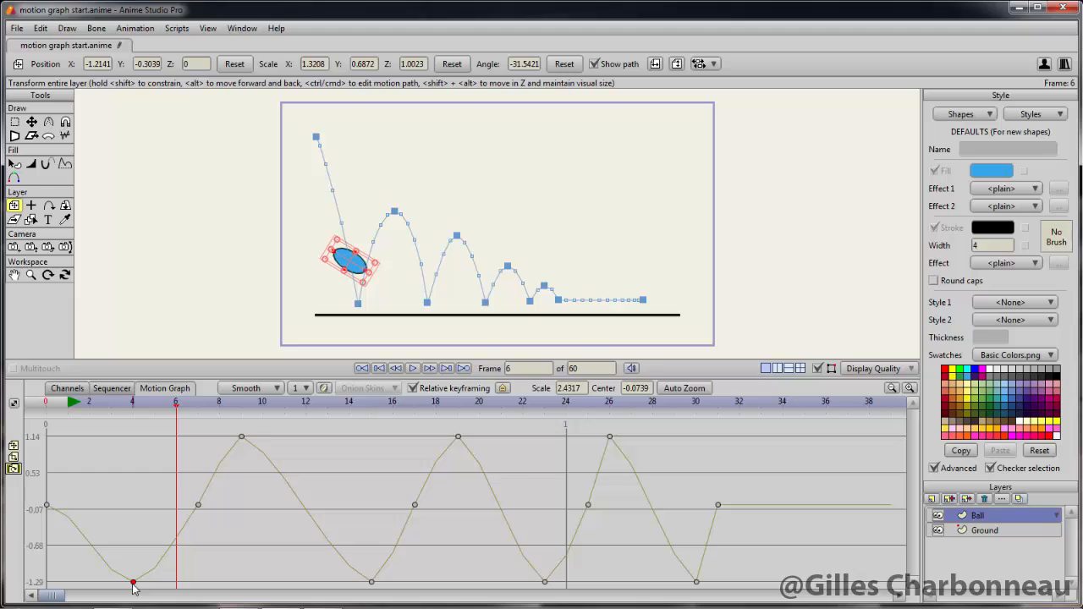
pyautogui.hotkey('ctrl', 'v')
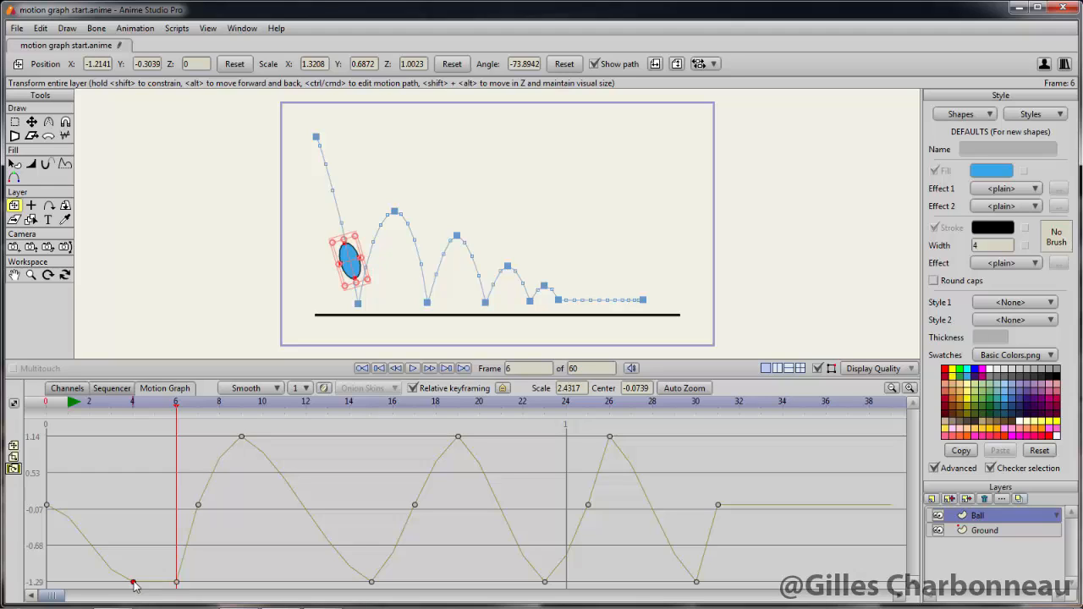
pyautogui.click(195, 408)
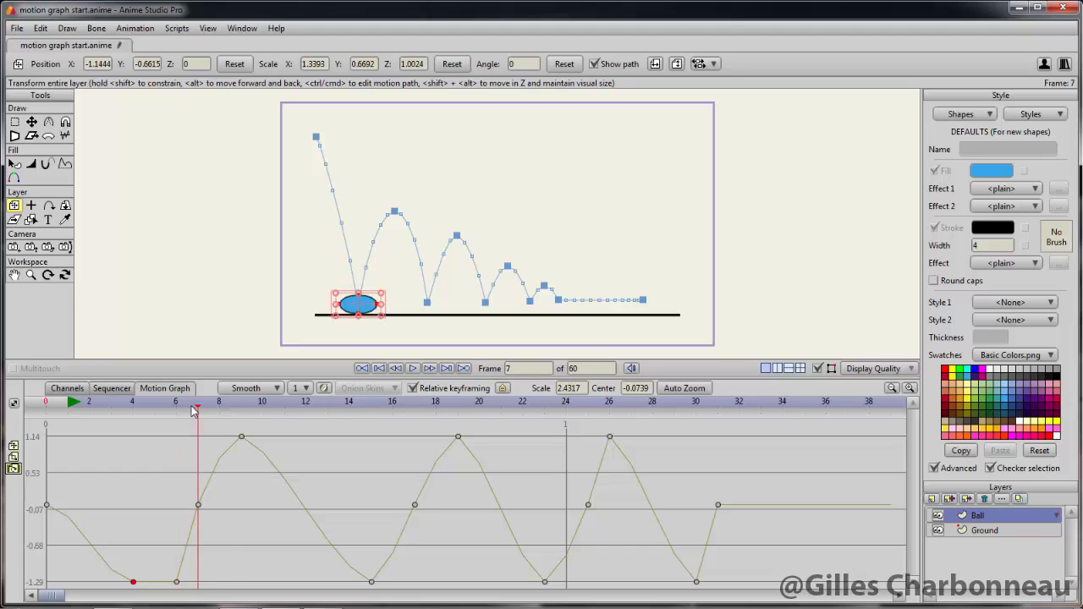
pyautogui.click(213, 410)
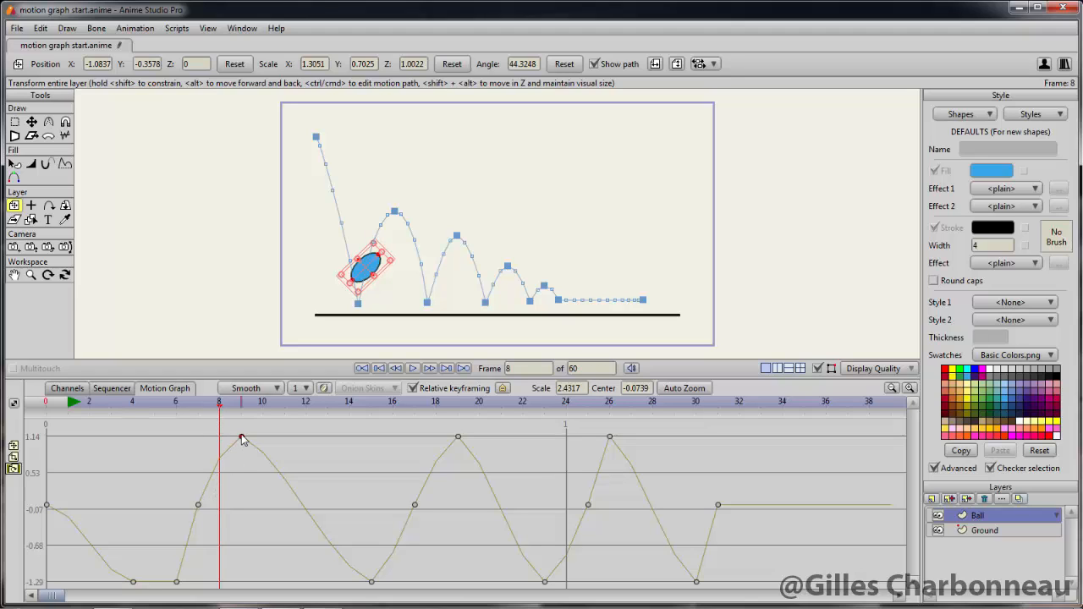
pyautogui.hotkey('ctrl', 'c')
pyautogui.hotkey('ctrl', 'v')
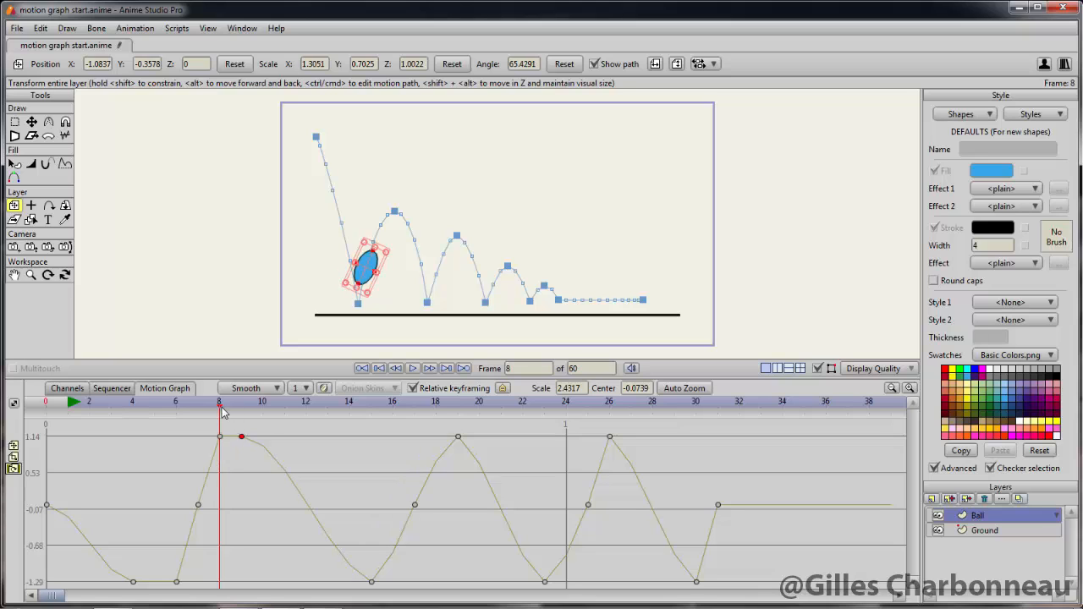
# - Copy the frame 15 rotation key to frame 16 and the frame 19 rotation key to frame 18
pyautogui.moveTo(220, 409); pyautogui.dragTo(394, 472)
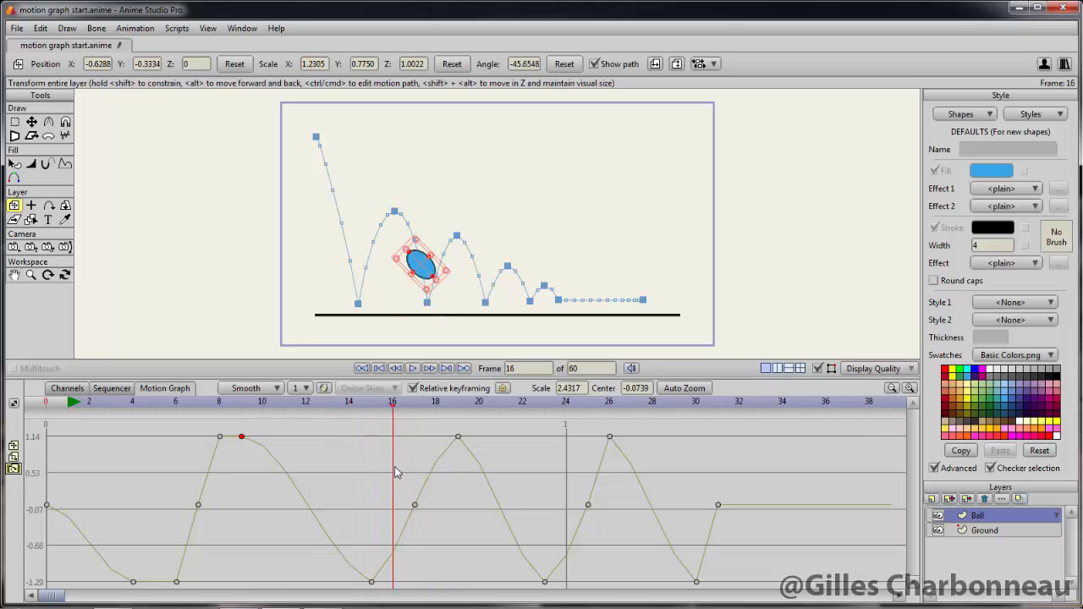
pyautogui.click(371, 582)
pyautogui.hotkey('ctrl', 'v')
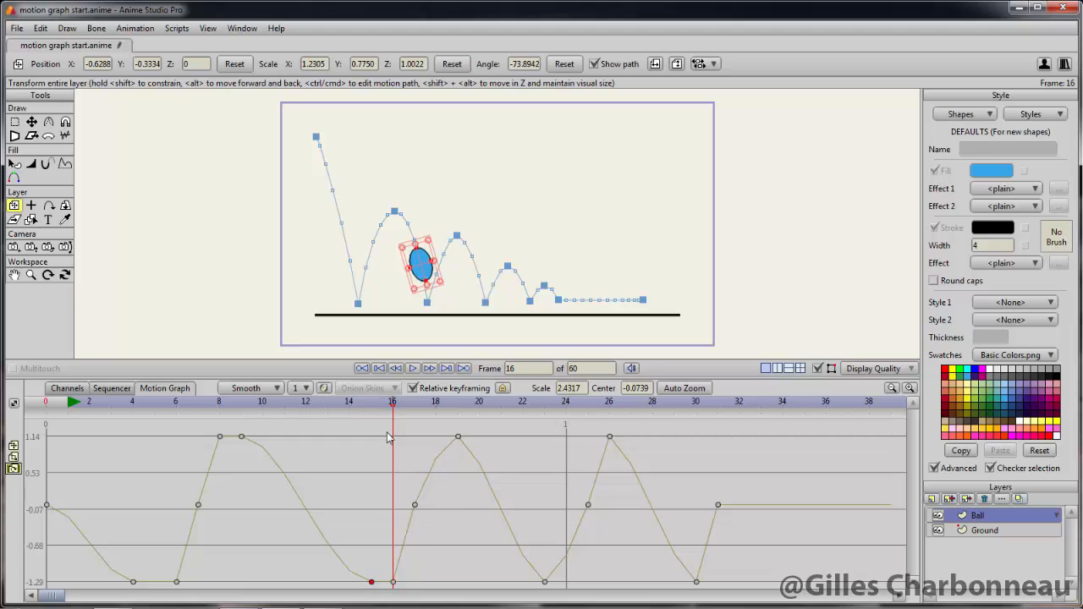
pyautogui.click(413, 411)
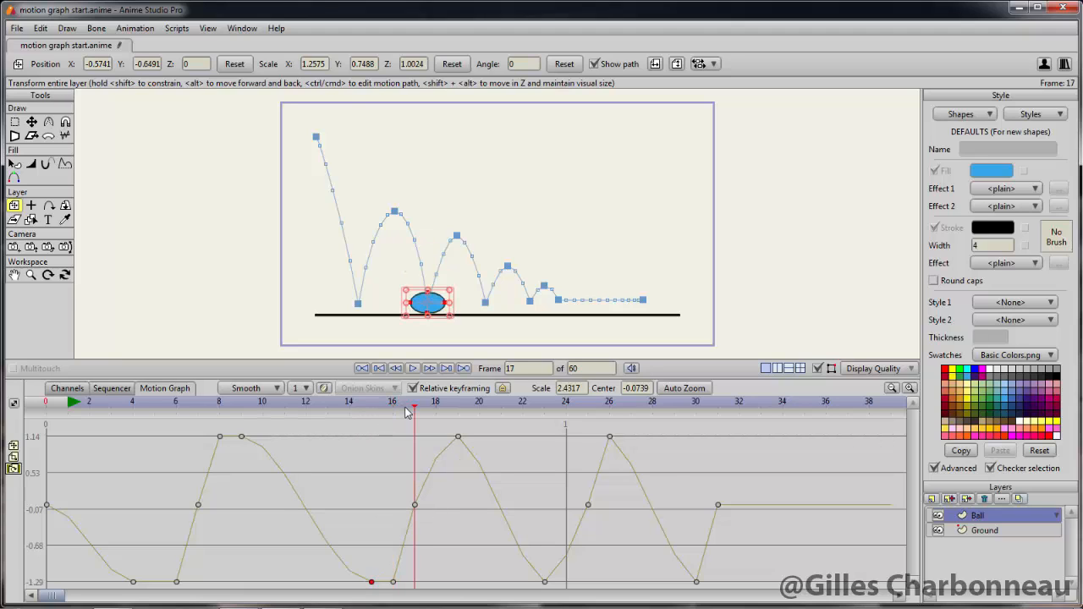
pyautogui.moveTo(413, 411); pyautogui.dragTo(442, 418)
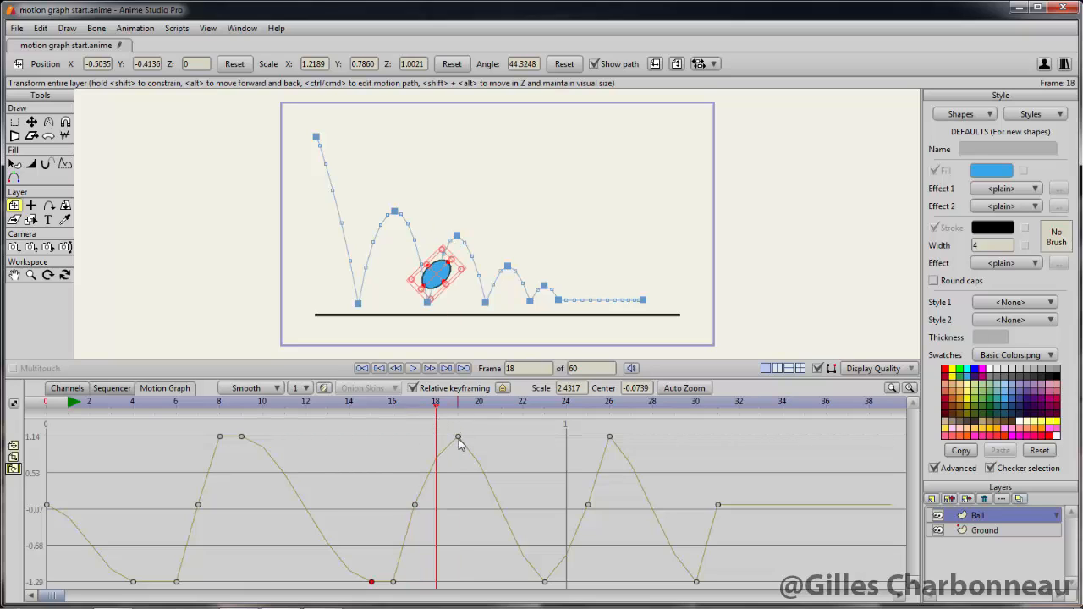
pyautogui.hotkey('ctrl', 'c')
pyautogui.hotkey('ctrl', 'v')
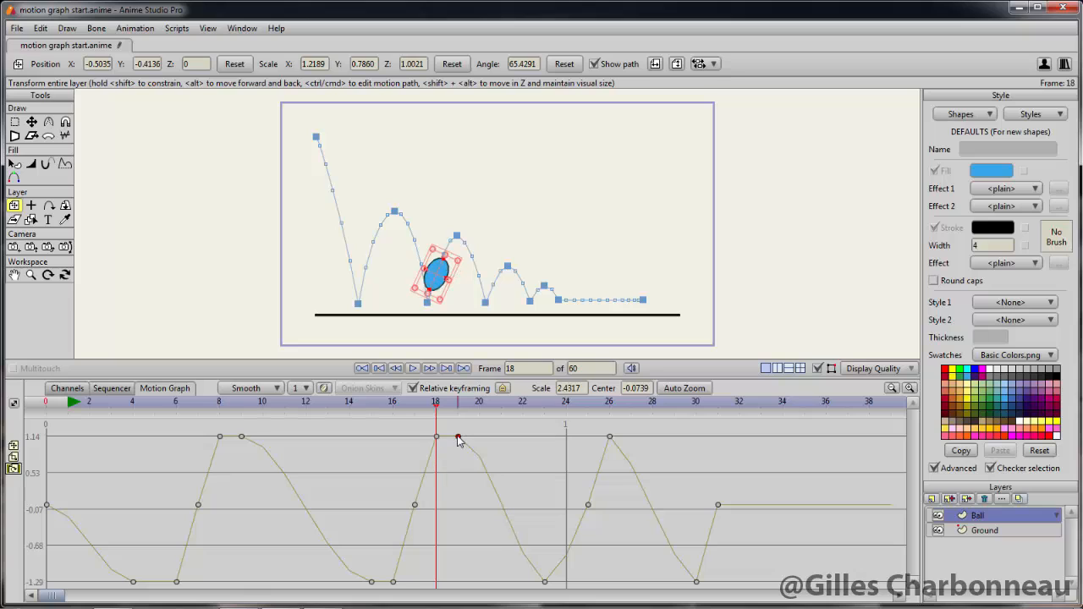
# - Copy the frame 23 rotation key to frame 24 and step through the ball's pose at frames 25 and 26
pyautogui.moveTo(438, 410); pyautogui.dragTo(562, 433)
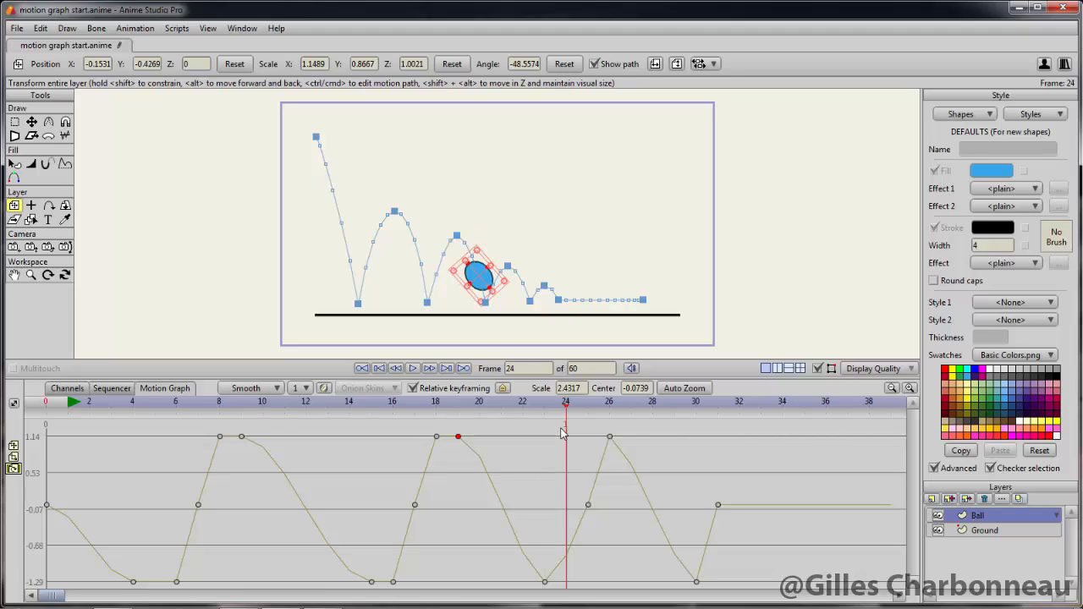
pyautogui.click(545, 583)
pyautogui.click(584, 411)
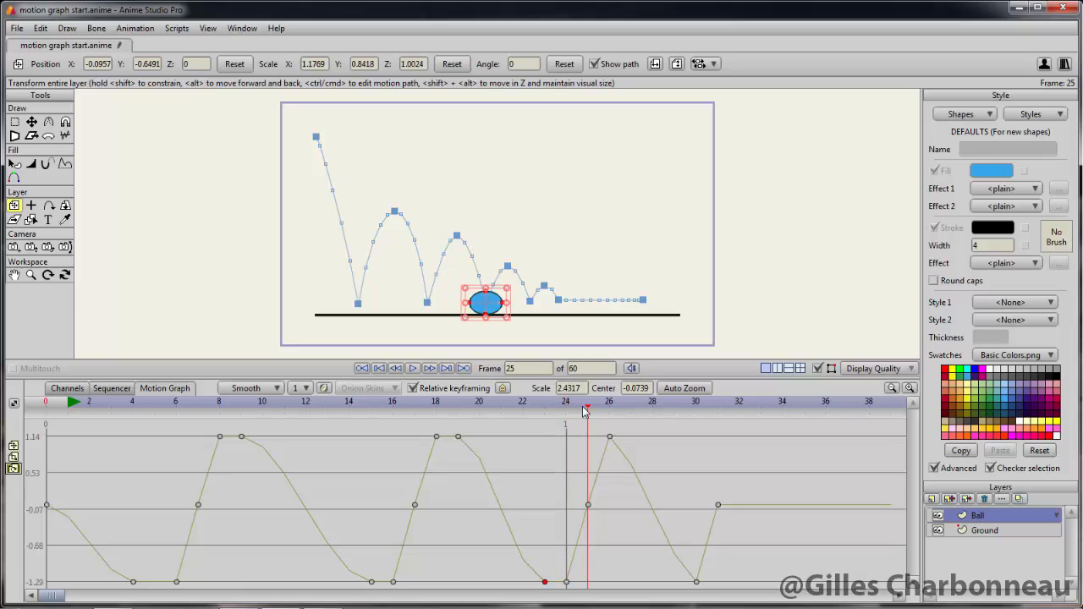
pyautogui.click(605, 412)
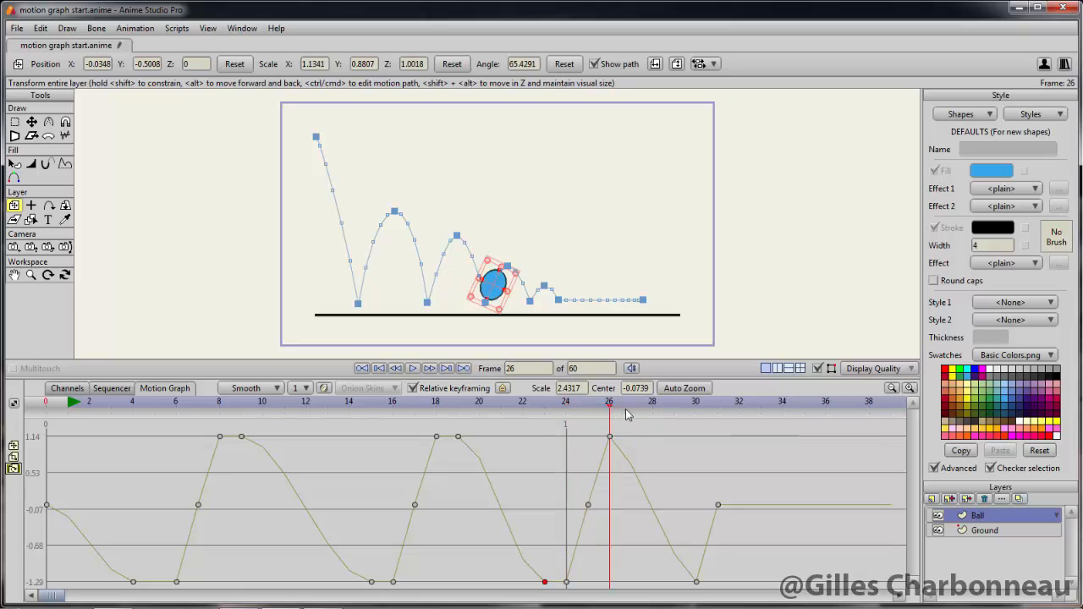
# - Scrub through the rest of the timeline to frame 60 and play back the animation
pyautogui.moveTo(626, 415); pyautogui.dragTo(907, 410)
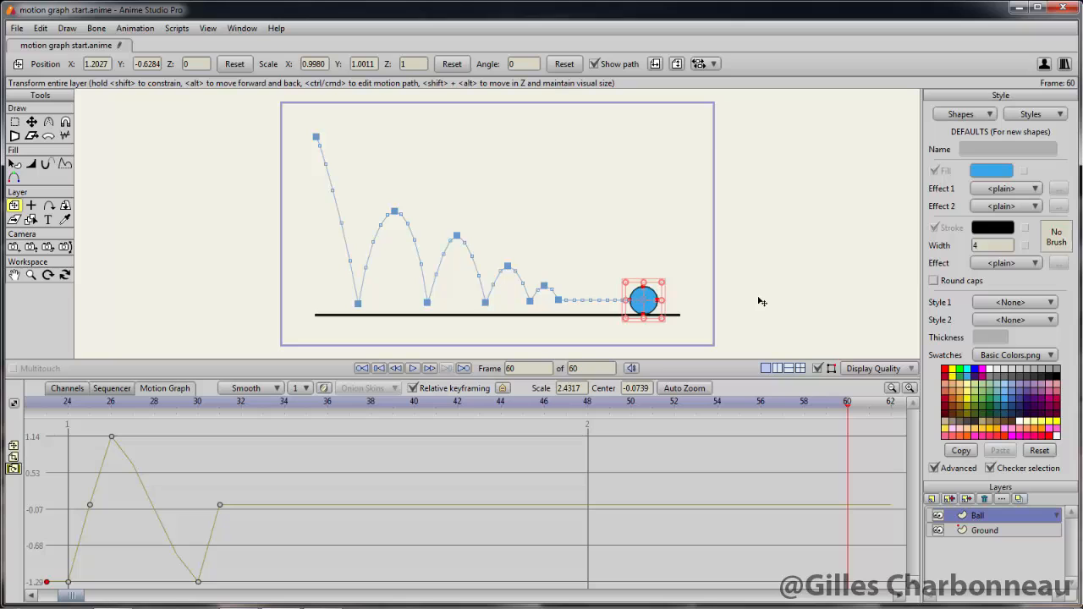
pyautogui.press('space')
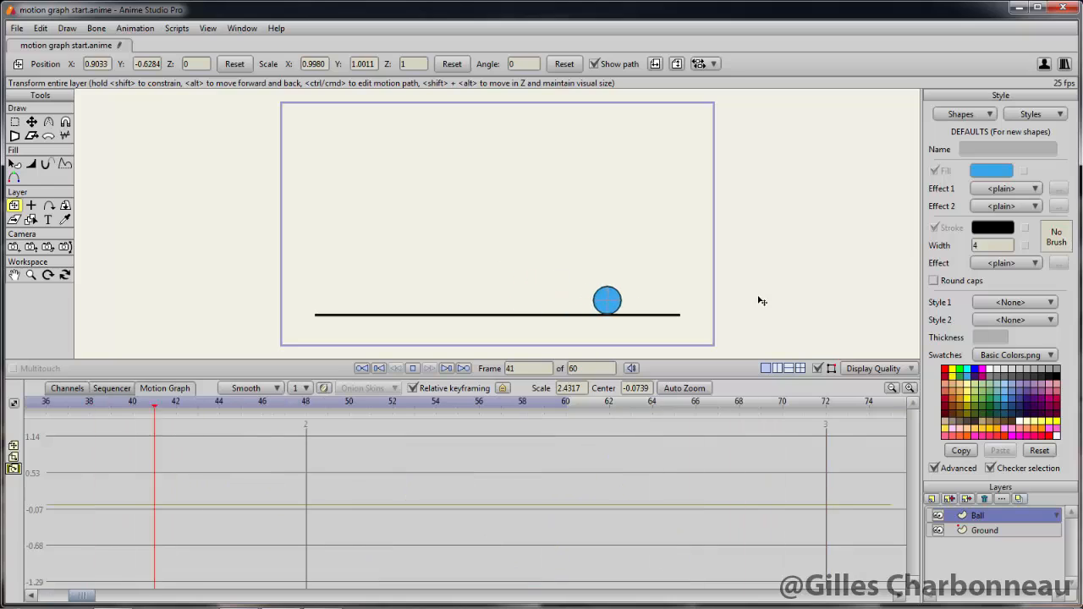
pyautogui.press('space')
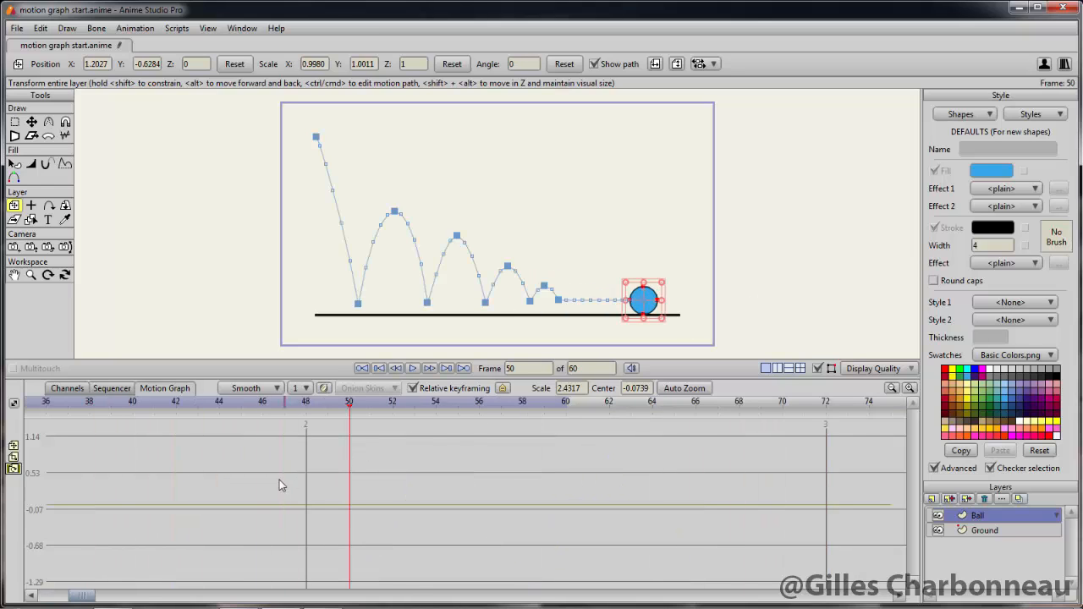
# - Hide the ball's Z rotation curve and display its layer translation curves in the motion graph
pyautogui.moveTo(230, 471); pyautogui.dragTo(755, 452)
pyautogui.moveTo(488, 453); pyautogui.dragTo(469, 455)
pyautogui.click(13, 468)
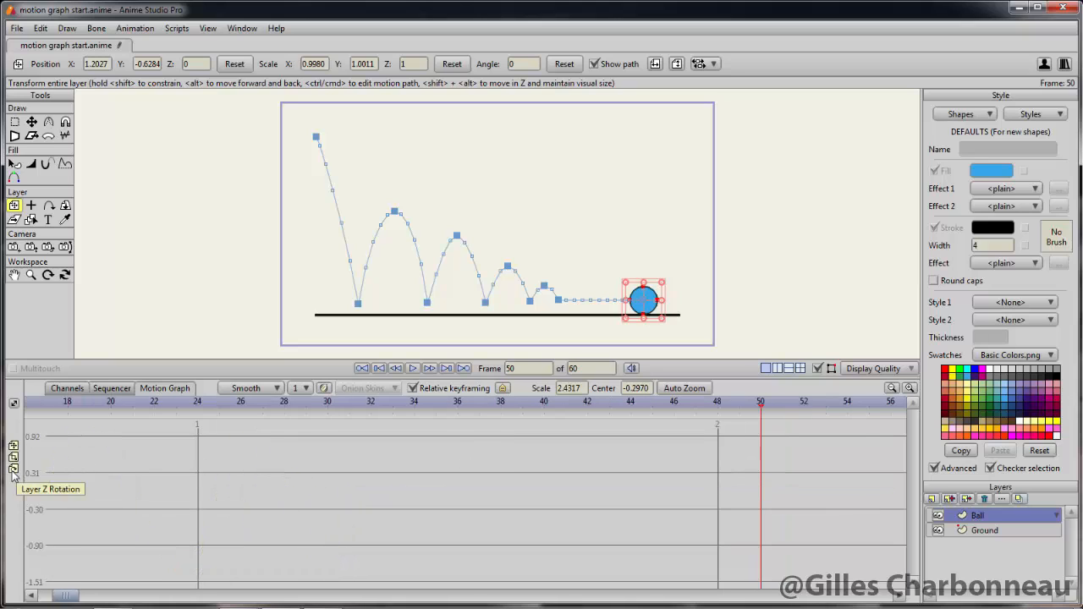
pyautogui.click(12, 447)
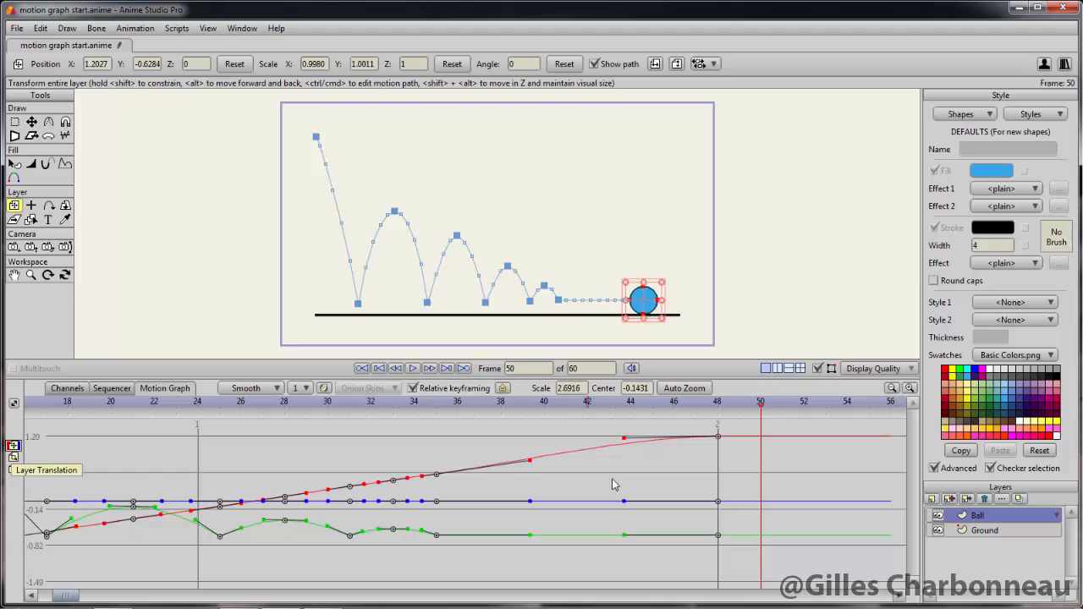
# - Undo the stray move of the frame 48 translation key and extend its incoming X curve handle back to about frame 38
pyautogui.moveTo(717, 501); pyautogui.dragTo(719, 503)
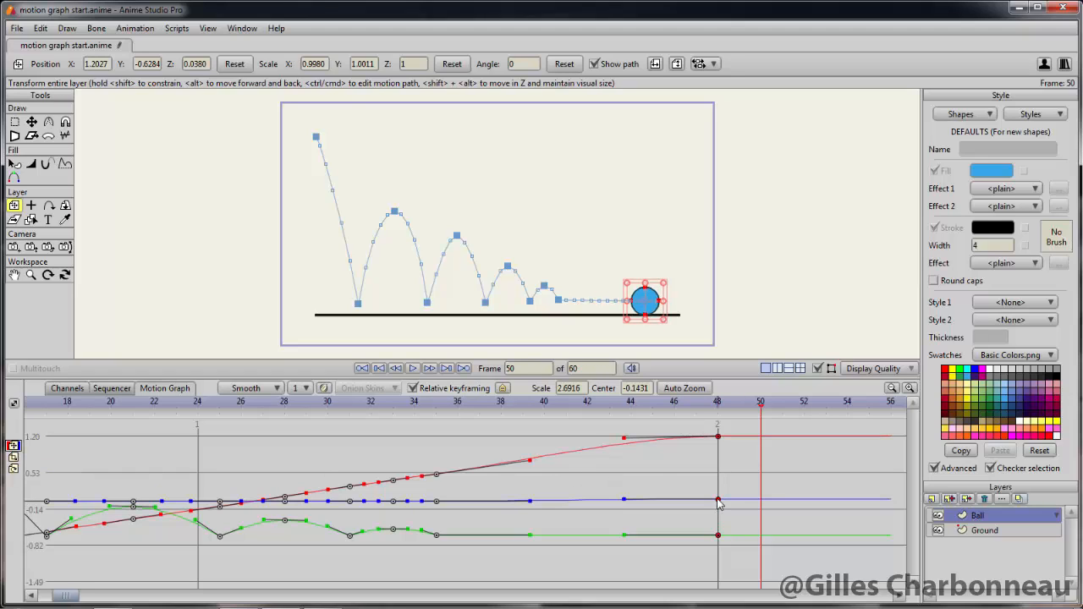
pyautogui.hotkey('ctrl', 'z')
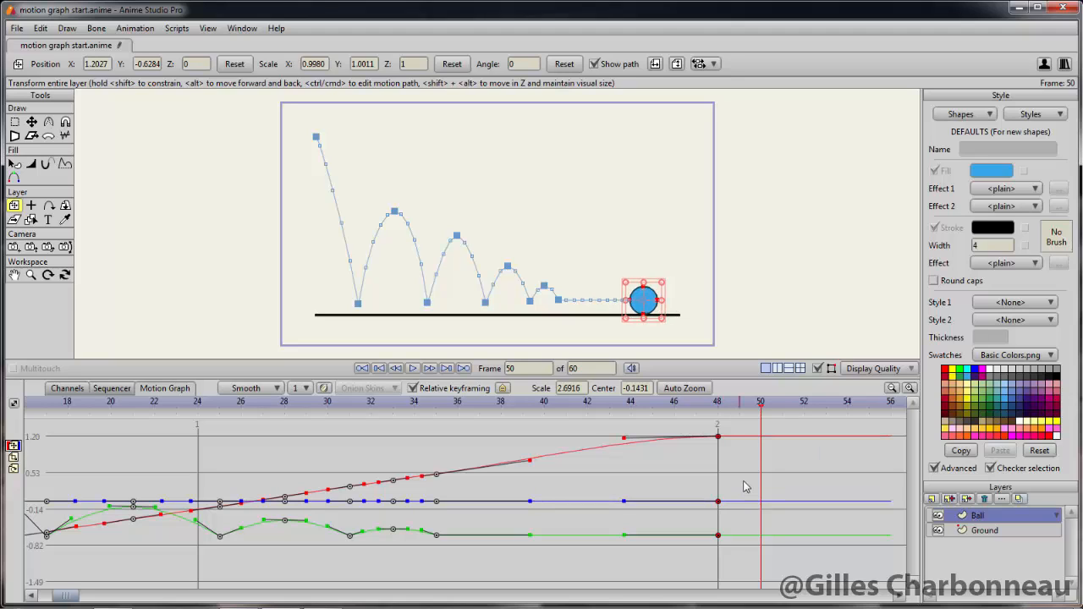
pyautogui.rightClick(719, 438)
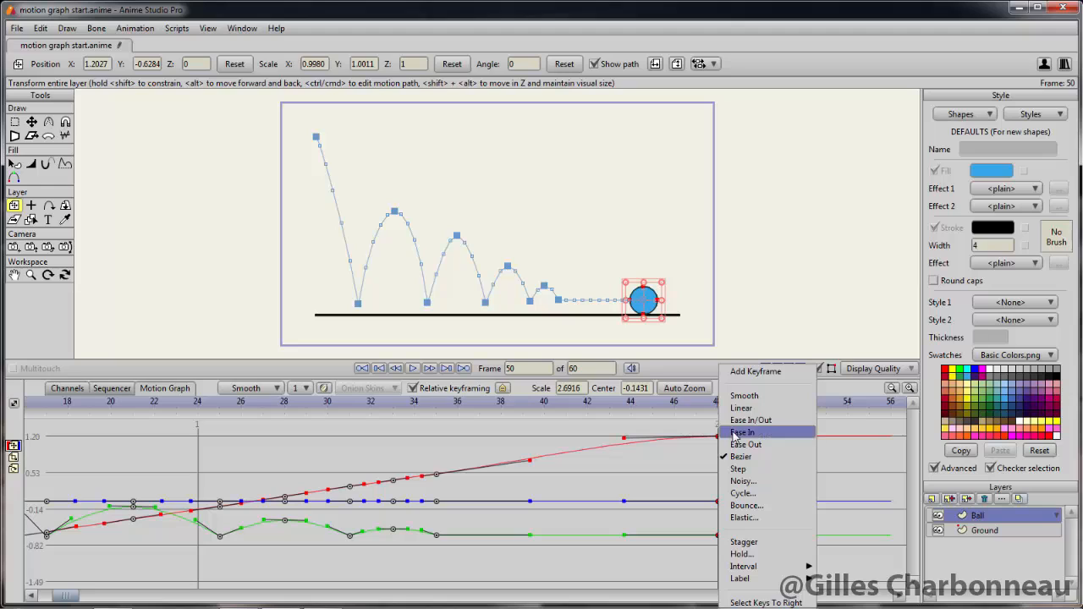
pyautogui.click(741, 445)
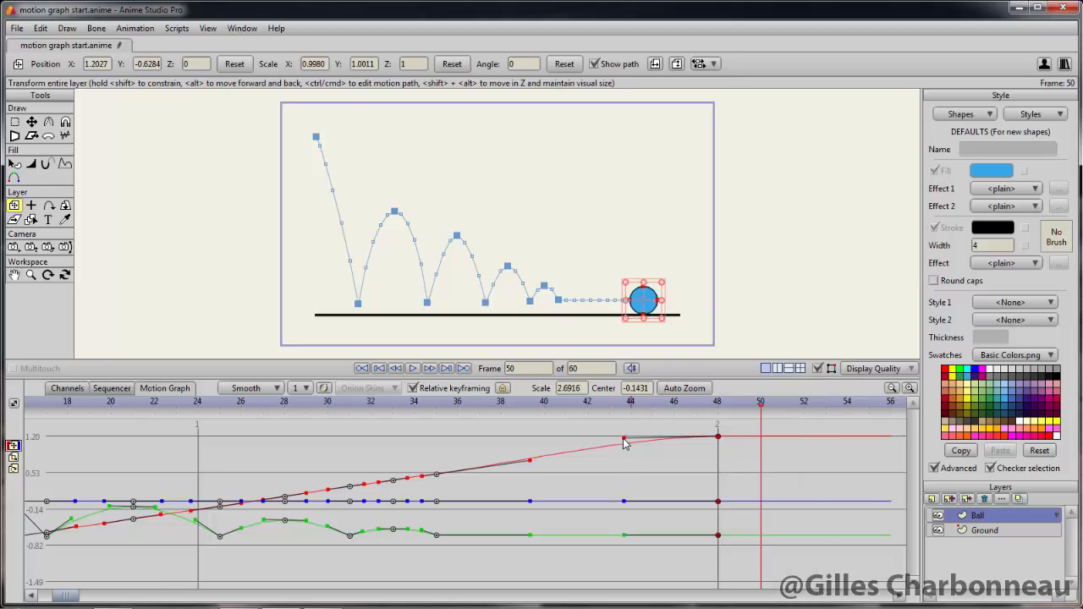
pyautogui.moveTo(623, 440); pyautogui.dragTo(1, 411)
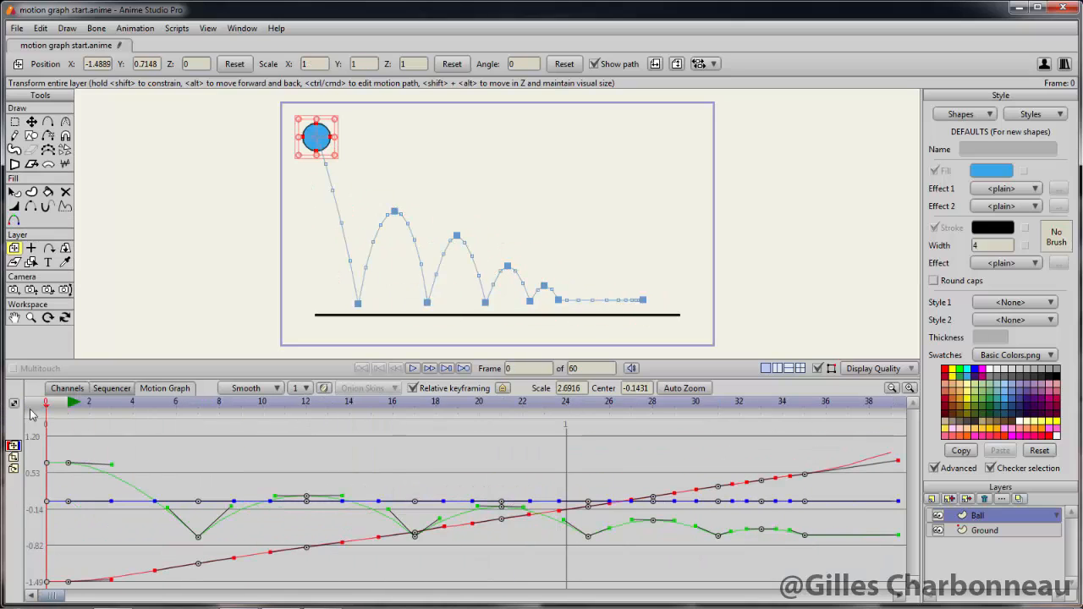
# - Extend the frame 48 key's incoming X handle to about frame 36 and shorten the frame 35 key's outgoing X handle to about frame 37
pyautogui.moveTo(74, 406); pyautogui.dragTo(77, 415)
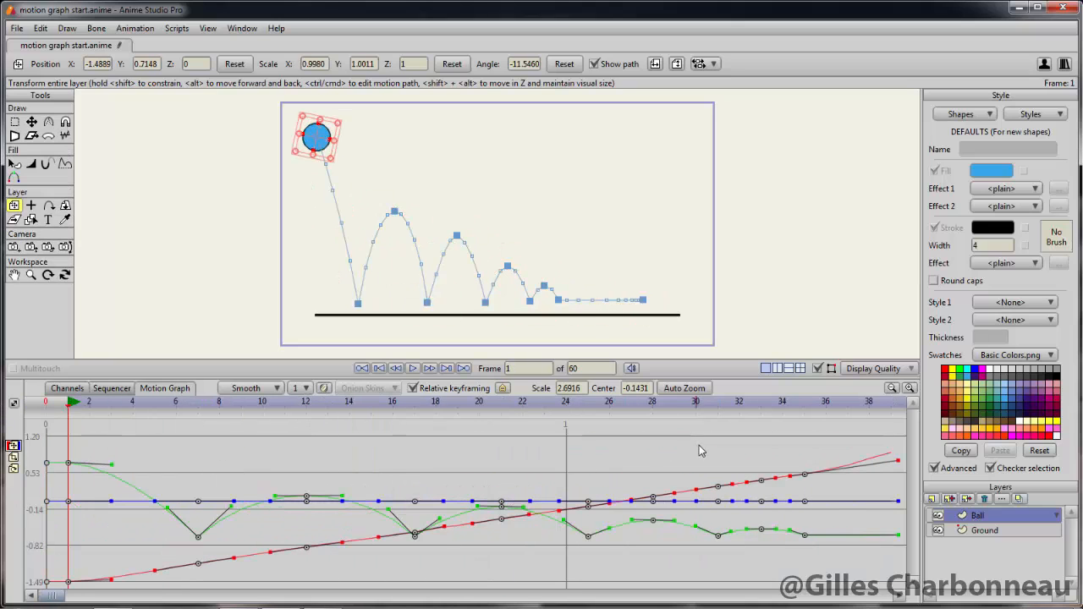
pyautogui.moveTo(699, 445); pyautogui.dragTo(192, 455)
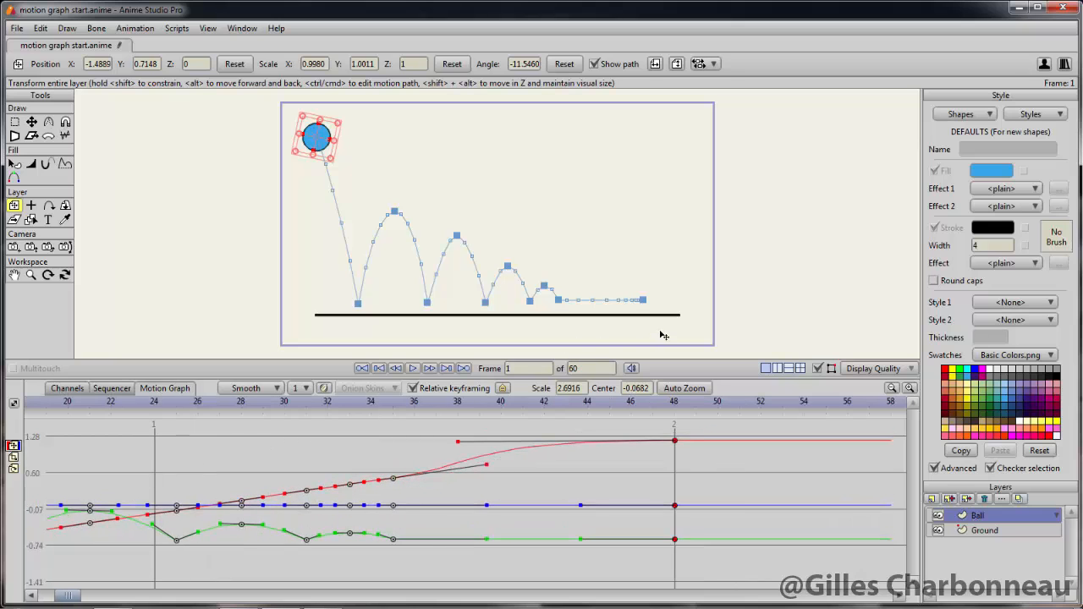
pyautogui.scroll(-3, 660, 334)
pyautogui.scroll(8, 659, 334)
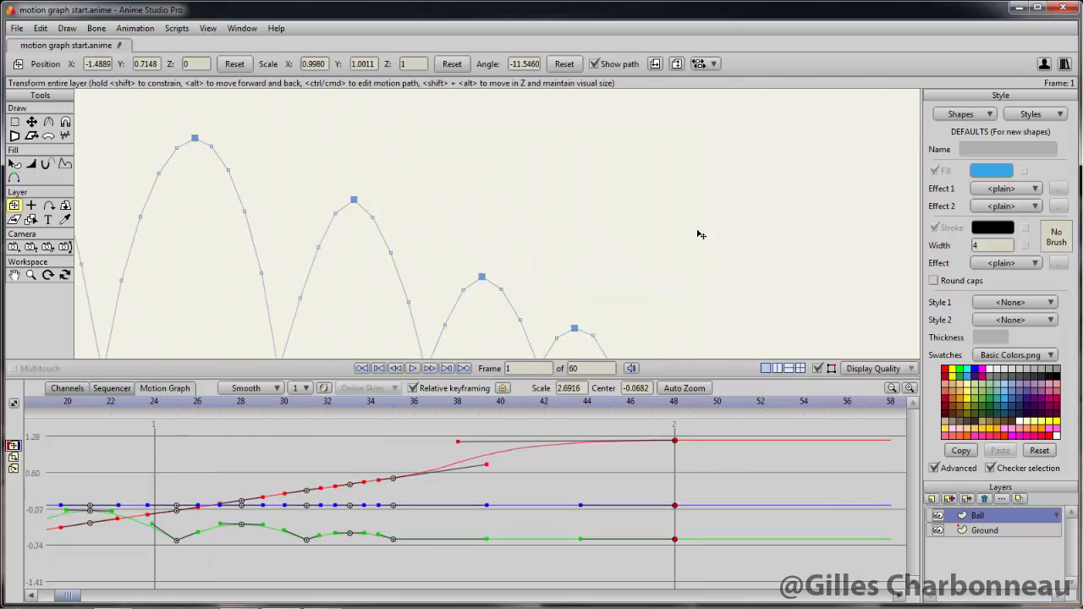
pyautogui.scroll(-4, 617, 96)
pyautogui.scroll(2, 612, 150)
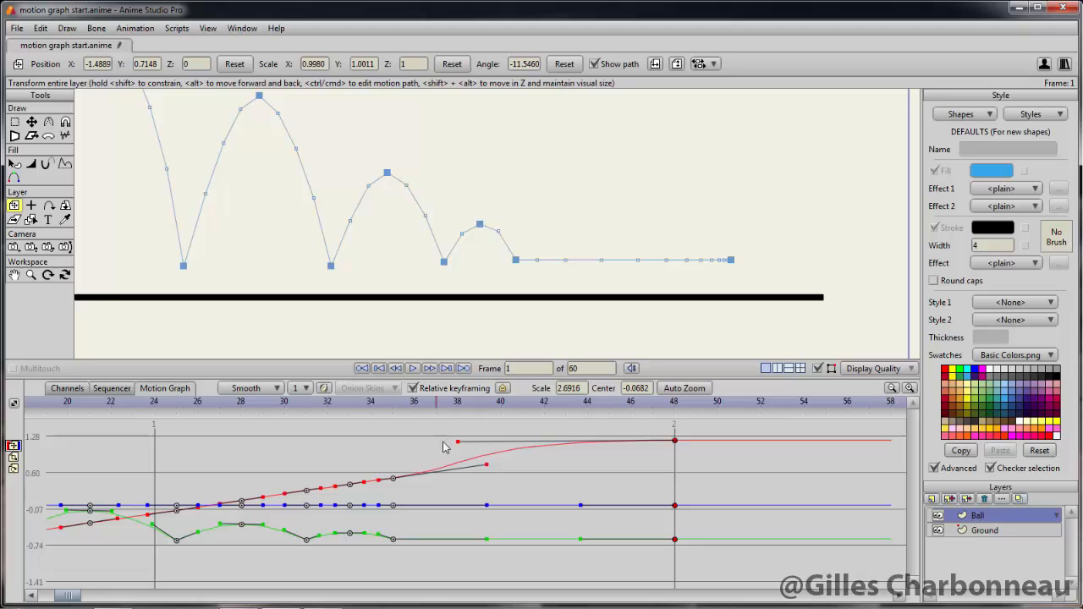
pyautogui.moveTo(457, 441); pyautogui.dragTo(416, 447)
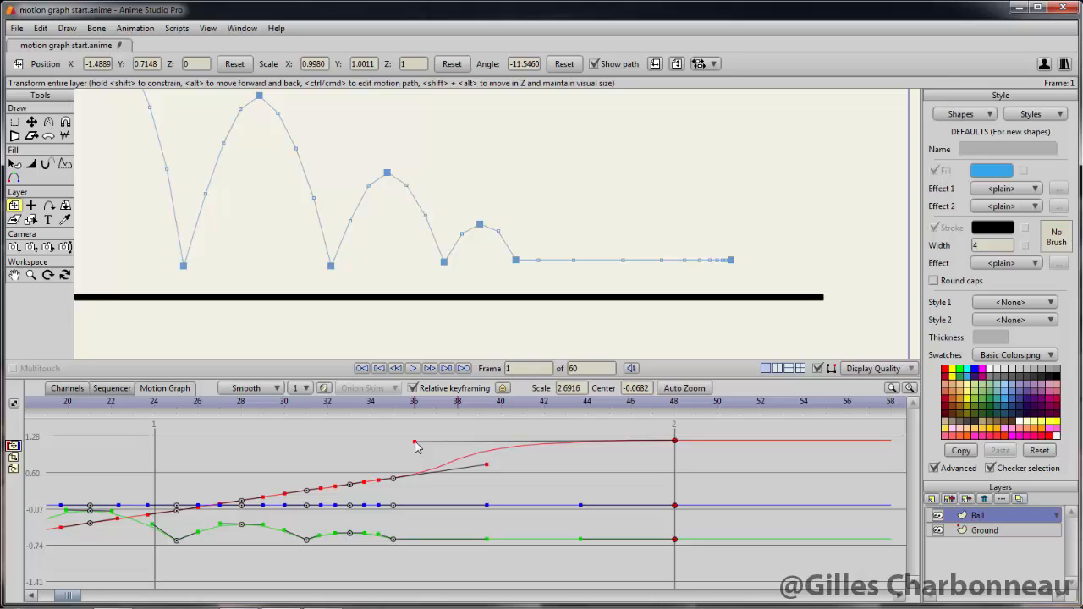
pyautogui.moveTo(416, 443); pyautogui.dragTo(414, 444)
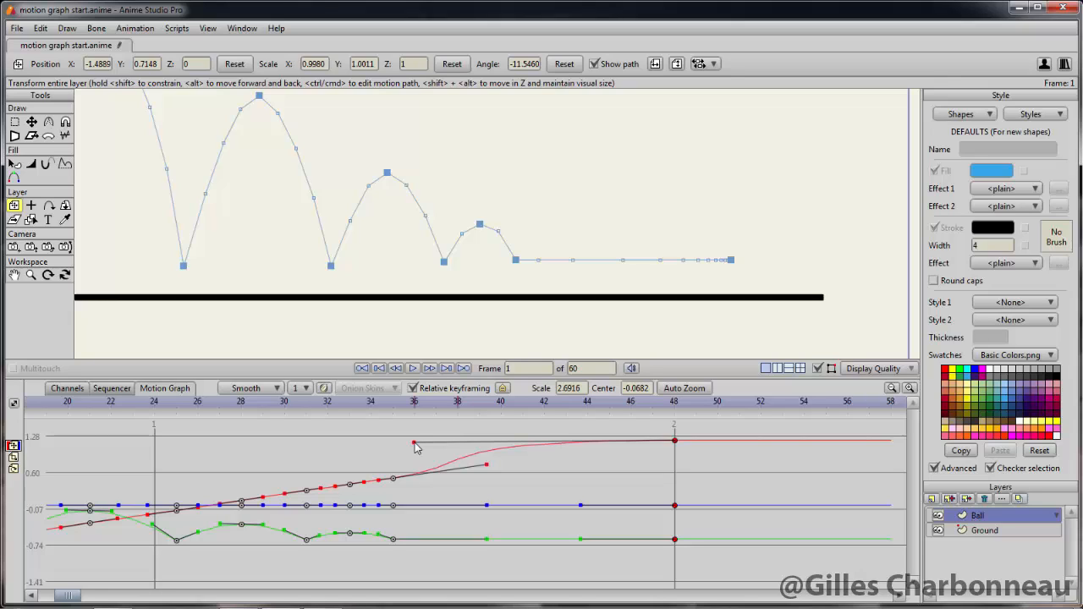
pyautogui.moveTo(487, 466); pyautogui.dragTo(433, 475)
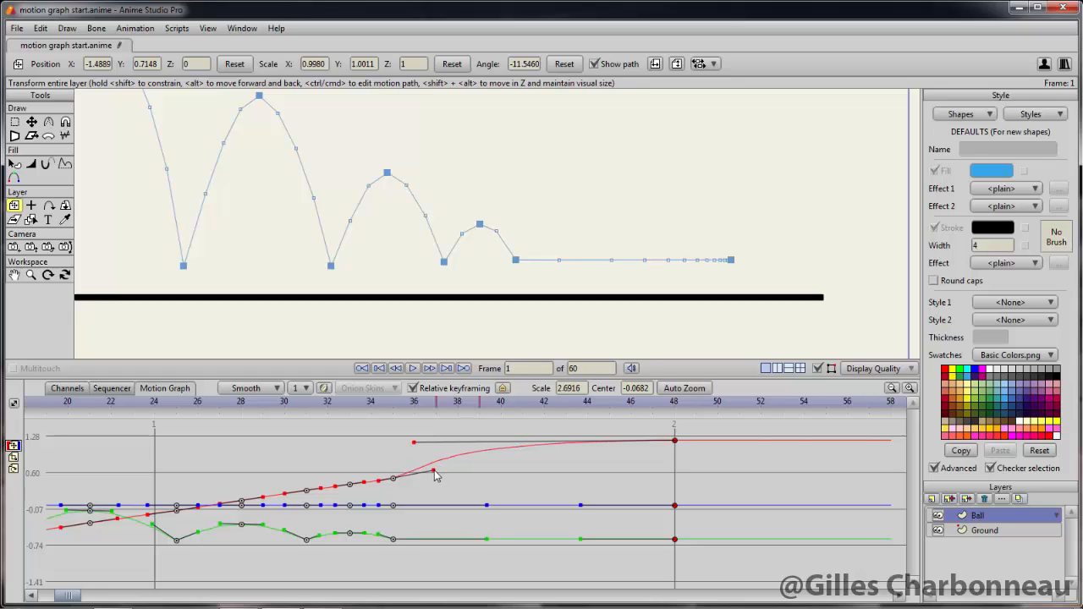
# - Play back the animation twice to check the ball's eased final roll, and review its translation curves between frames 16 and 54
pyautogui.moveTo(434, 475); pyautogui.dragTo(435, 474)
pyautogui.press('space')
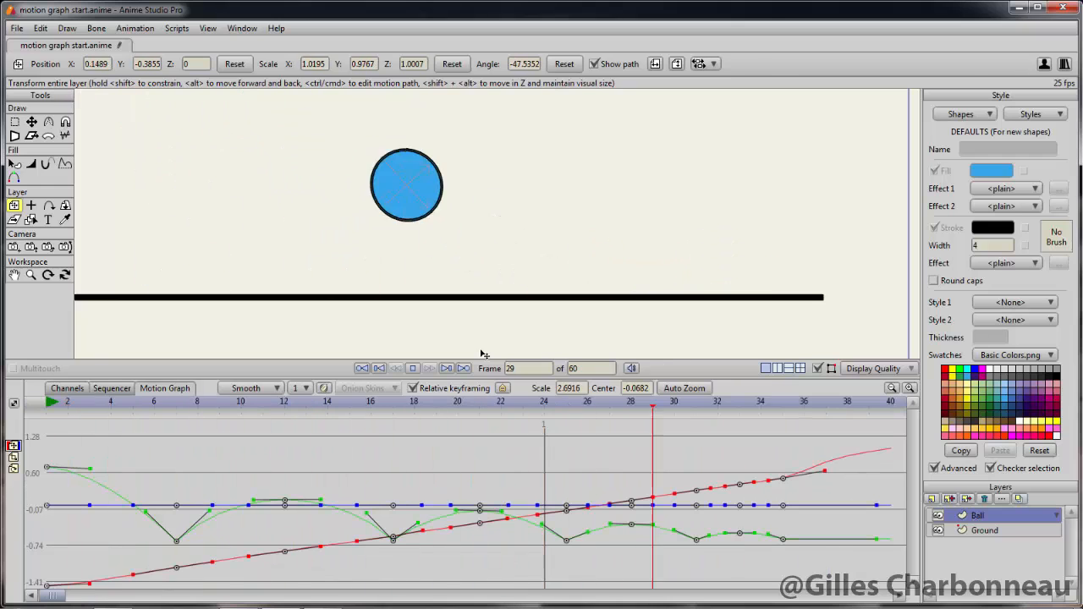
pyautogui.press('space')
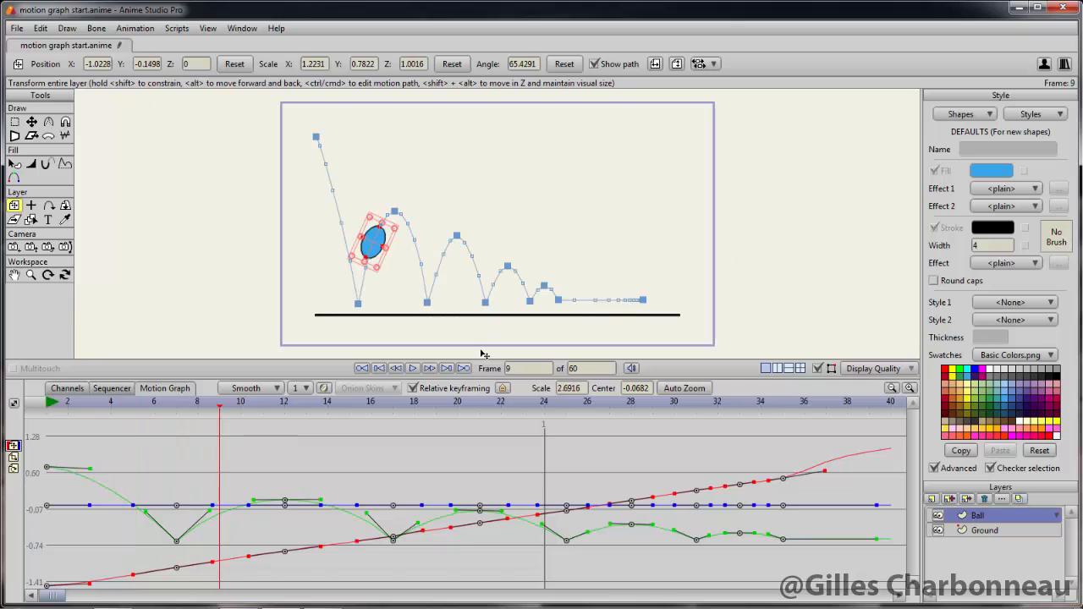
pyautogui.press('space')
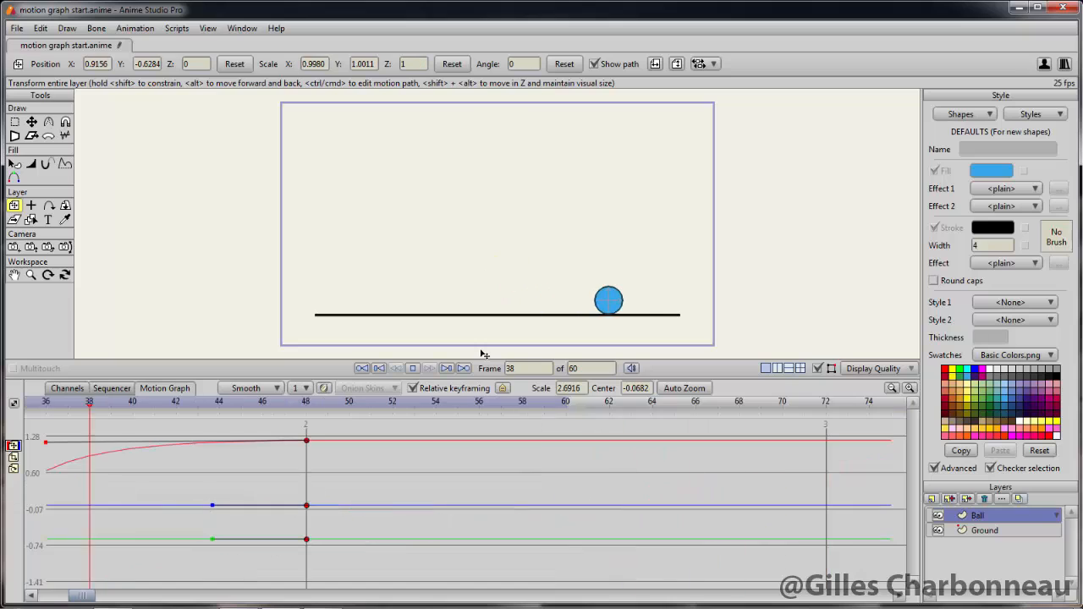
pyautogui.press('space')
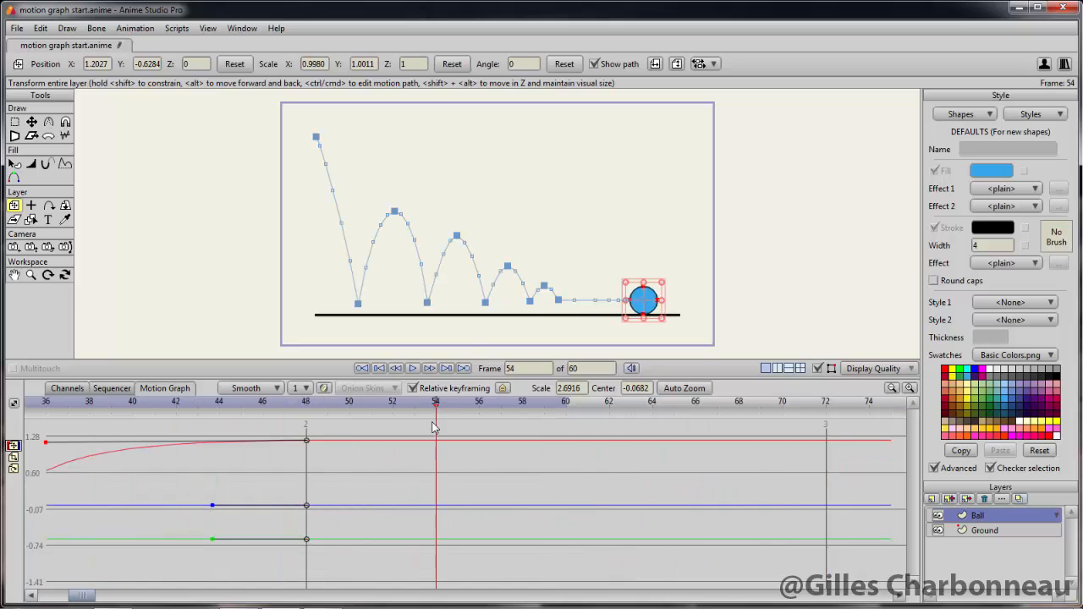
pyautogui.click(667, 388)
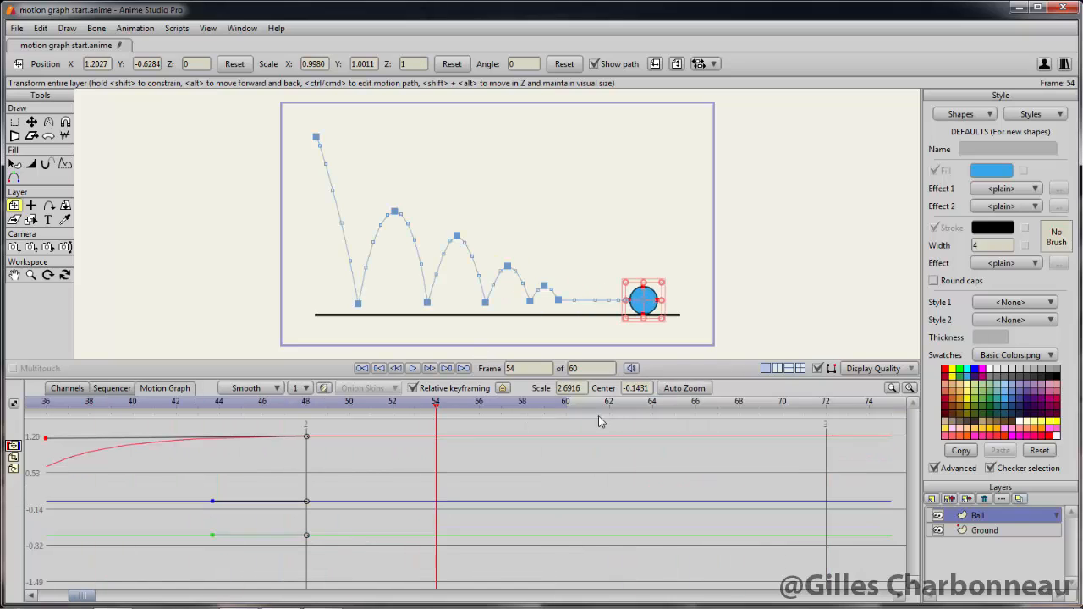
pyautogui.moveTo(524, 499); pyautogui.dragTo(524, 515)
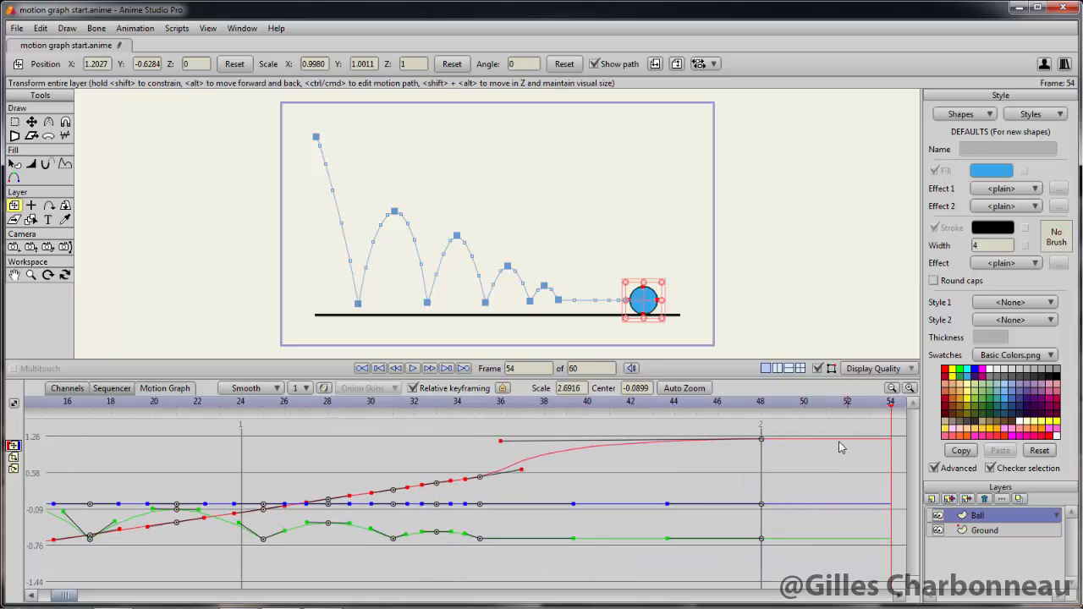